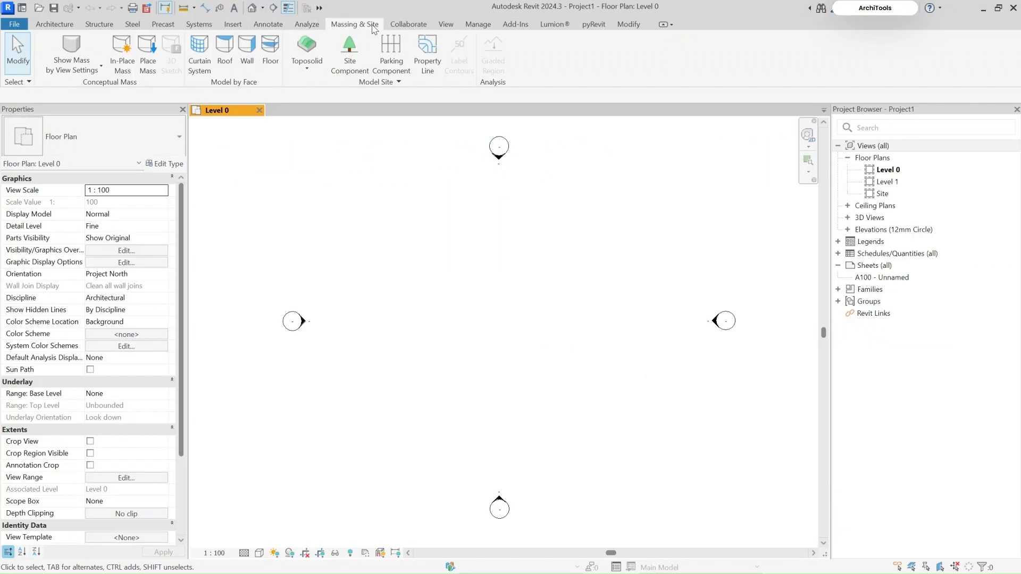
# Create a toposolid from a sketch on Level 0 with a rectangular boundary about 20700 by 18200 mm between the elevation markers.
pyautogui.click(309, 68)
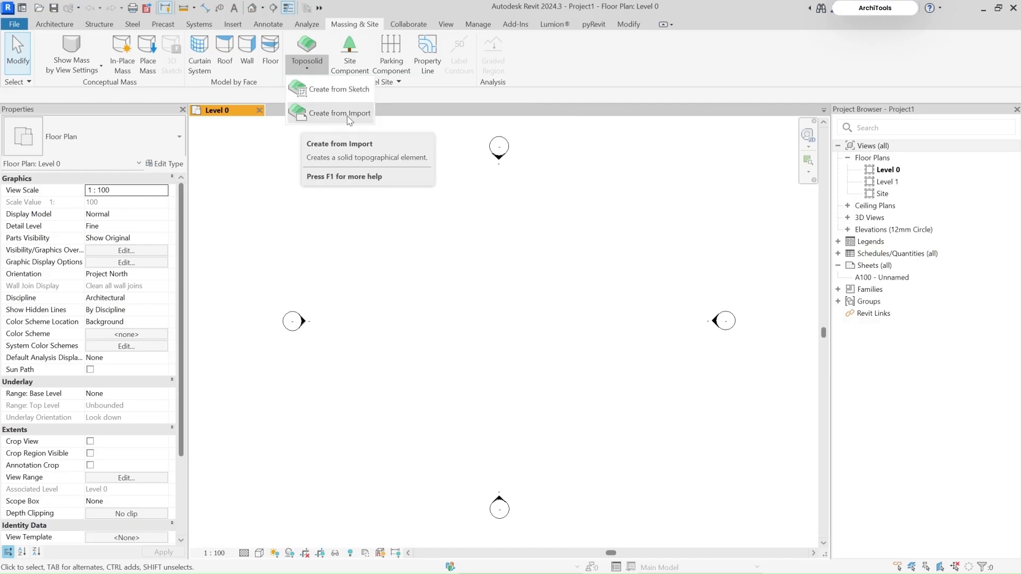
pyautogui.click(322, 95)
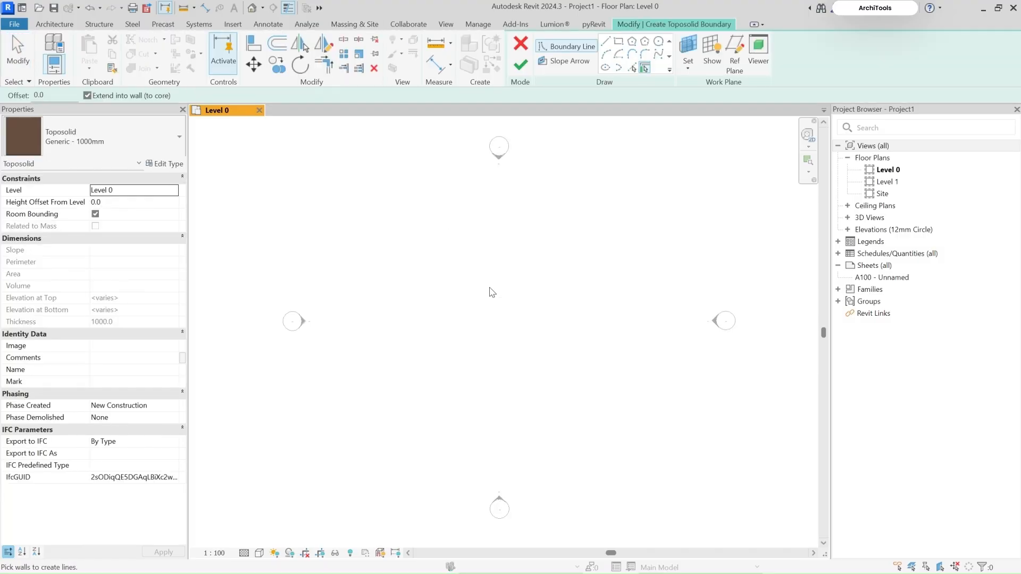
pyautogui.click(617, 42)
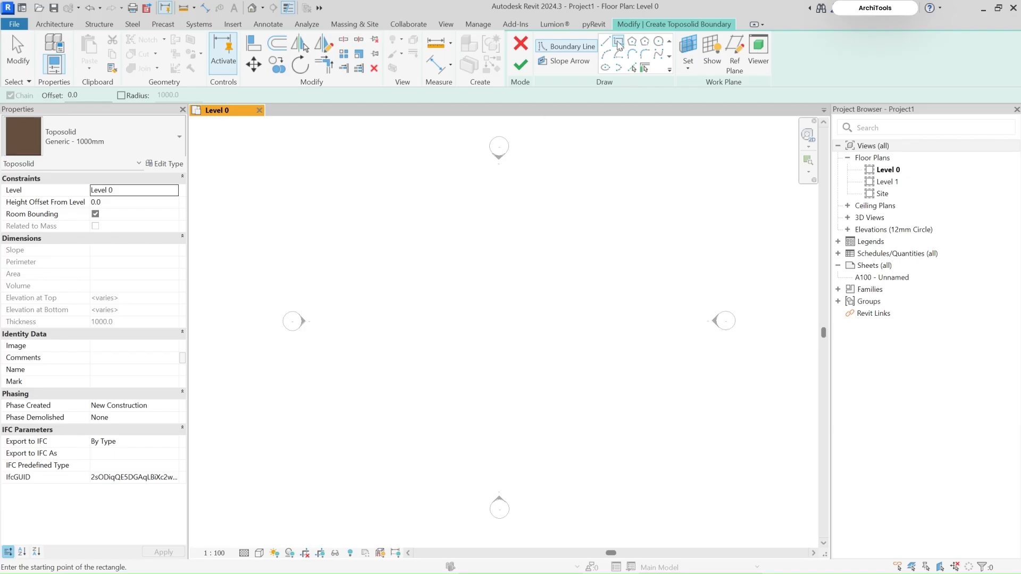
pyautogui.click(343, 192)
pyautogui.click(672, 481)
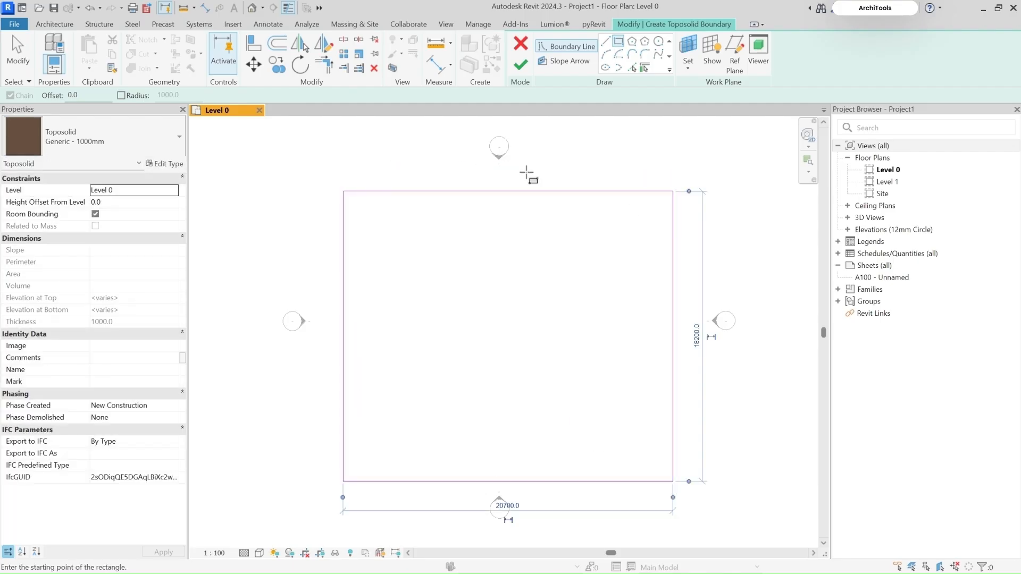
pyautogui.click(521, 64)
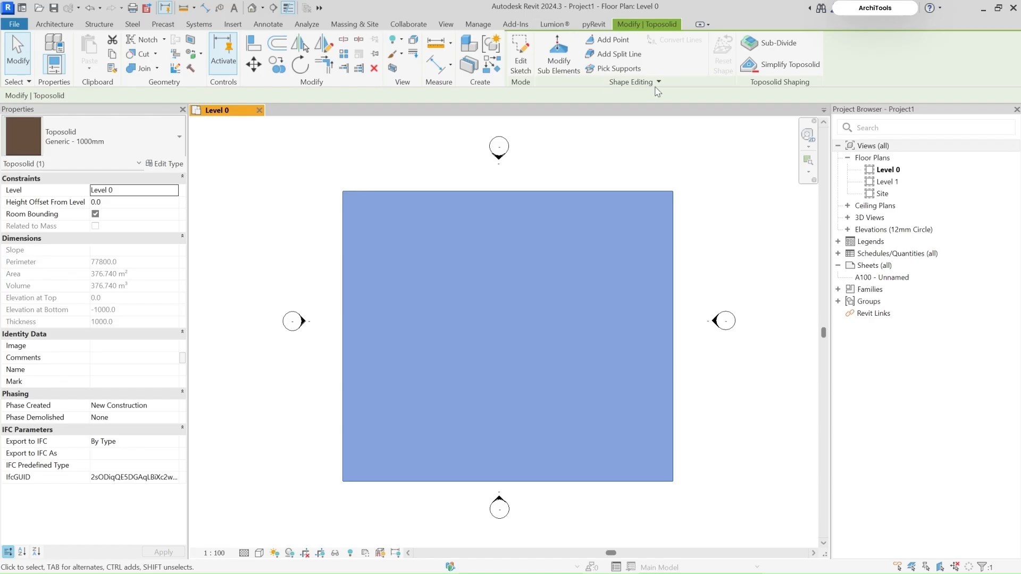
# Add a ring of eight points at 1000 mm elevation just inside the toposolid's edges.
pyautogui.click(611, 43)
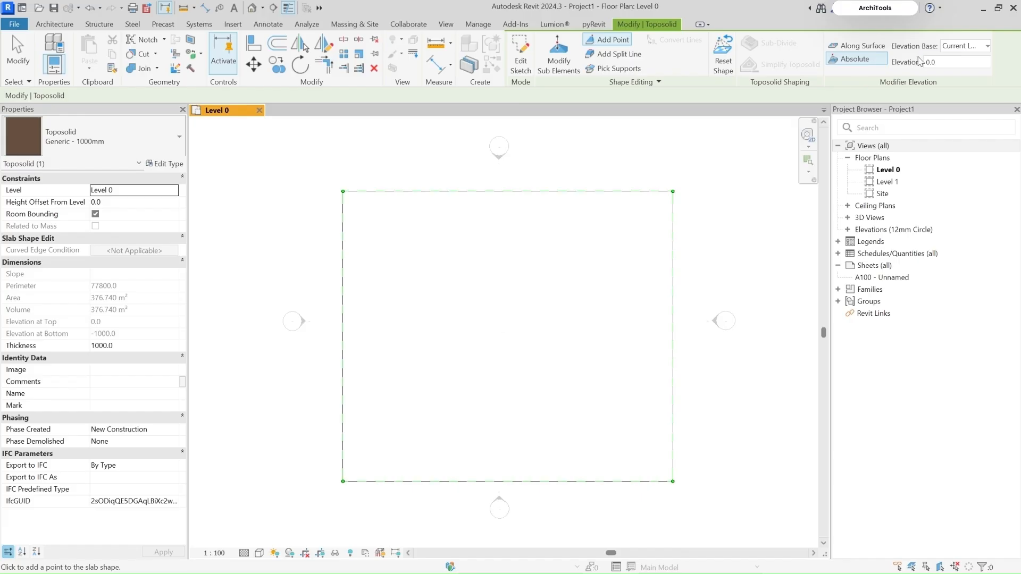
pyautogui.click(984, 46)
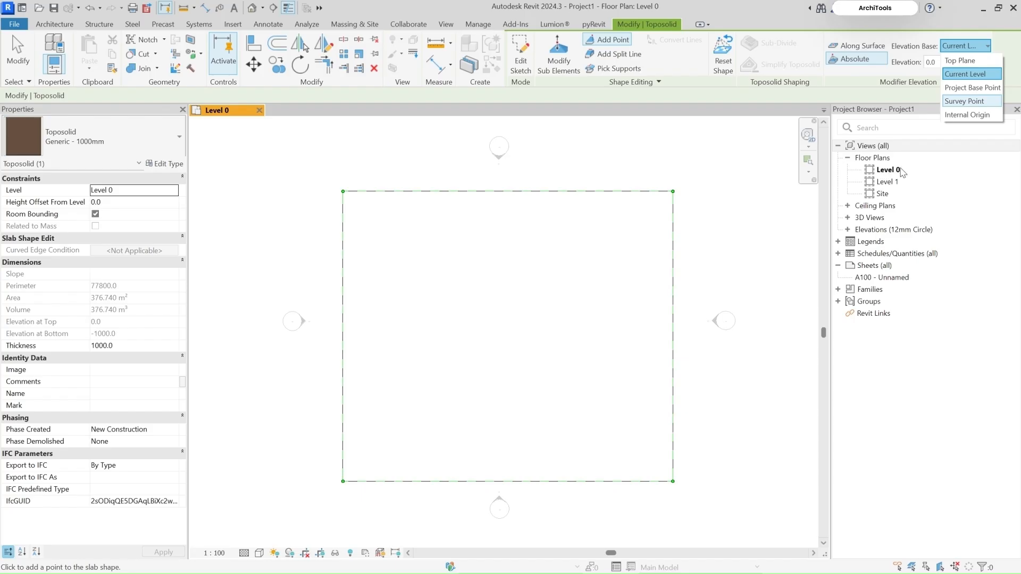
pyautogui.click(956, 63)
pyautogui.click(956, 62)
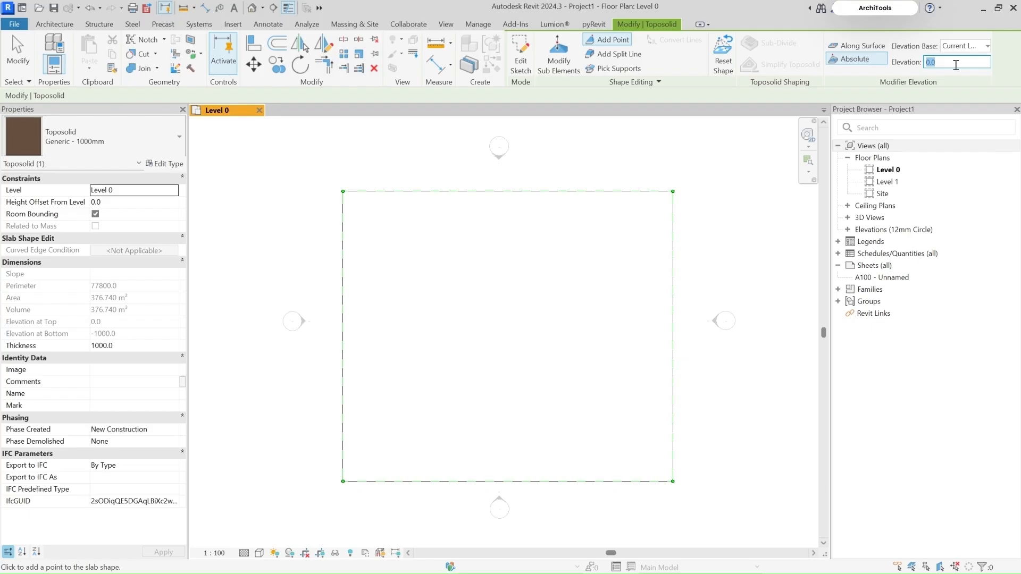
pyautogui.write('100')
pyautogui.click(388, 273)
pyautogui.click(438, 231)
pyautogui.click(546, 229)
pyautogui.click(620, 260)
pyautogui.click(638, 336)
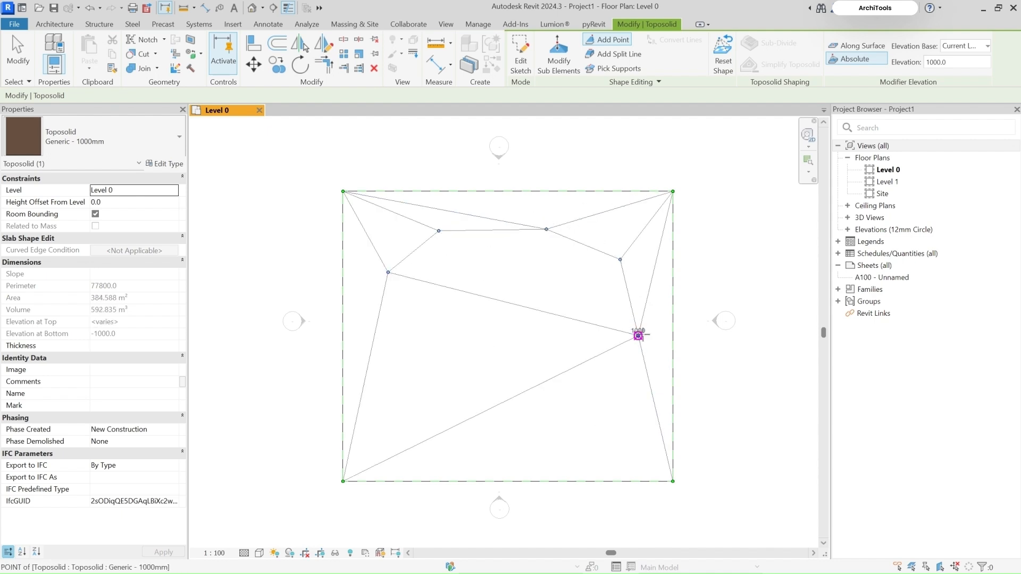
pyautogui.click(614, 431)
pyautogui.click(520, 448)
pyautogui.click(403, 424)
# Add four more 1000 mm points in a curved row inside the west half of the ring.
pyautogui.click(449, 369)
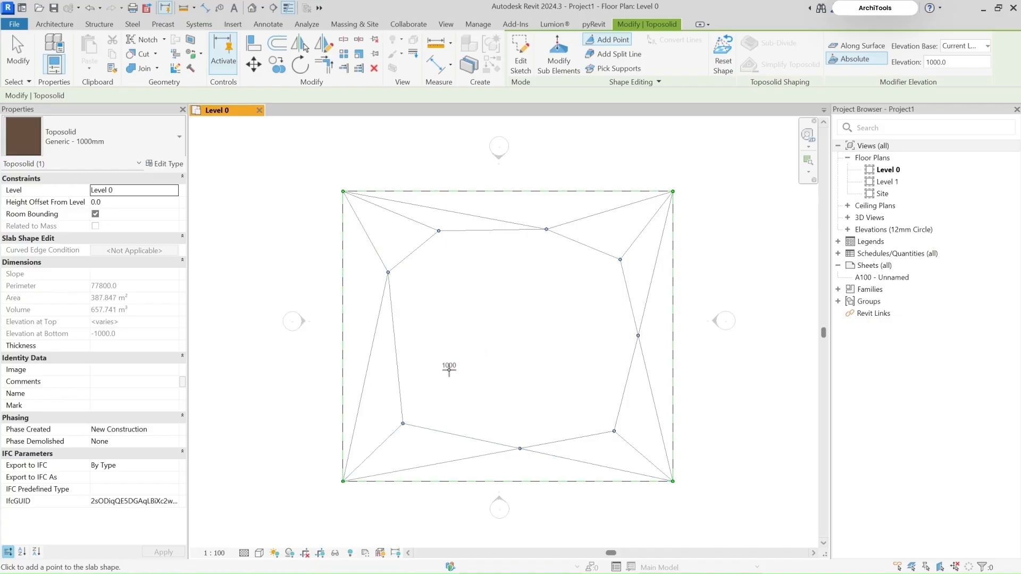
pyautogui.click(472, 330)
pyautogui.click(439, 302)
pyautogui.click(402, 289)
# Set the point elevation to 1500 mm and add nine points in an inner ring around the toposolid's centre.
pyautogui.moveTo(957, 63); pyautogui.dragTo(907, 59)
pyautogui.write('15000')
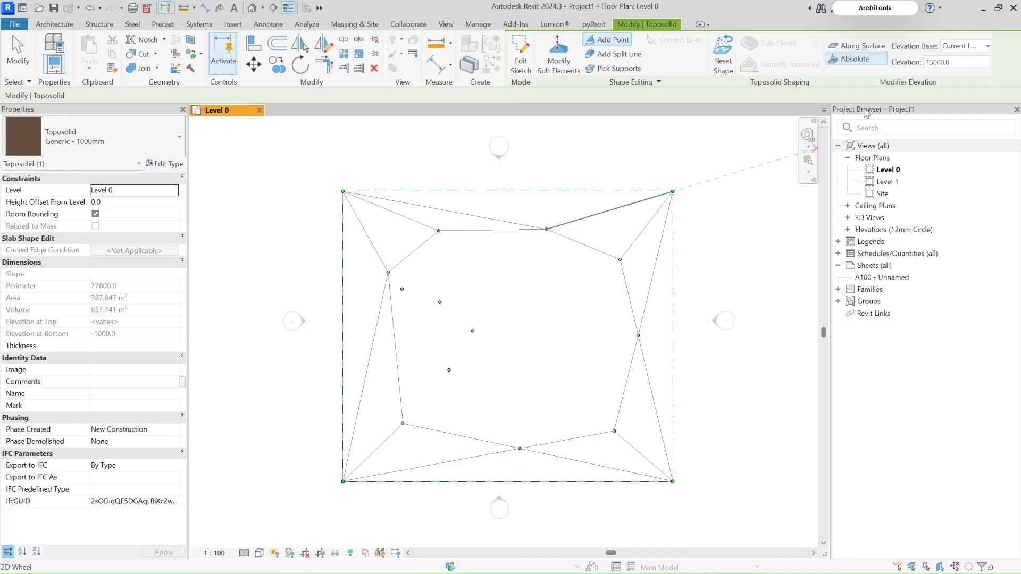
pyautogui.click(948, 61)
pyautogui.click(946, 64)
pyautogui.press('BackSpace')
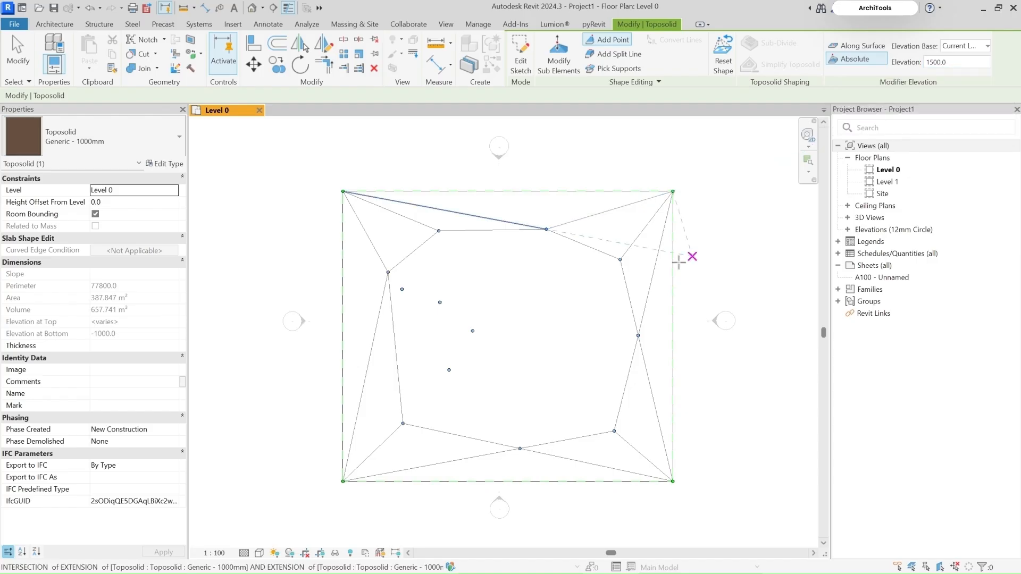
pyautogui.click(540, 265)
pyautogui.click(490, 284)
pyautogui.click(457, 317)
pyautogui.click(518, 313)
pyautogui.click(498, 376)
pyautogui.click(555, 404)
pyautogui.click(607, 349)
pyautogui.click(566, 279)
pyautogui.click(587, 315)
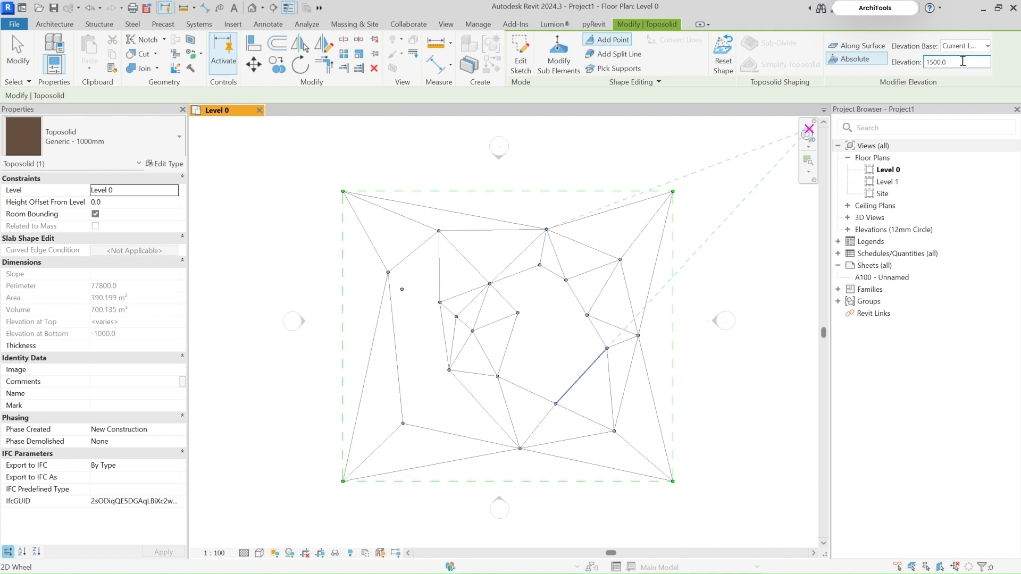
# Add a cluster of points at 2000 mm elevation inside the 1500 mm points and finish shape editing.
pyautogui.moveTo(955, 62); pyautogui.dragTo(911, 64)
pyautogui.write('2000')
pyautogui.press('Return')
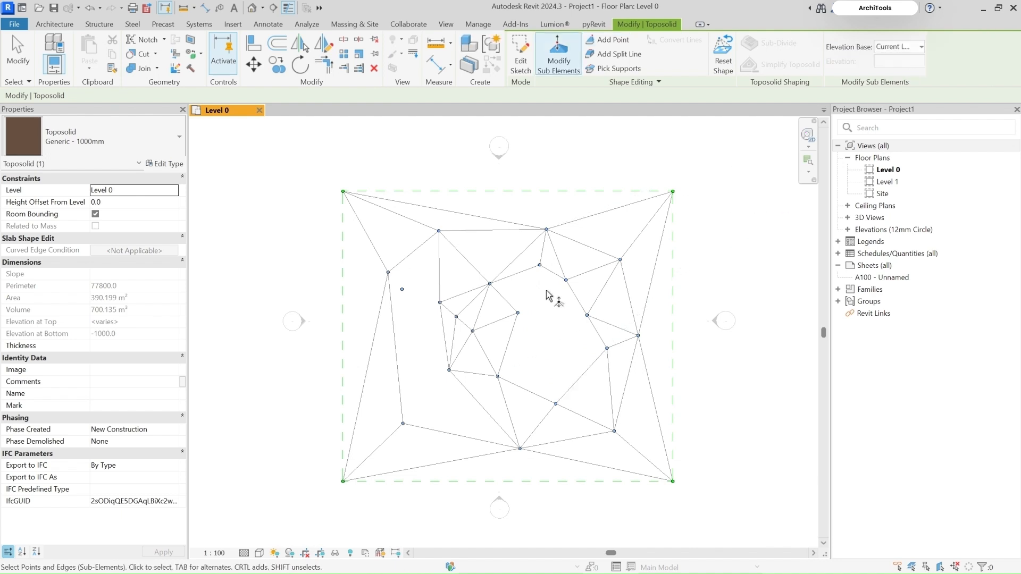
pyautogui.click(547, 299)
pyautogui.click(539, 322)
pyautogui.click(544, 354)
pyautogui.click(575, 361)
pyautogui.click(569, 332)
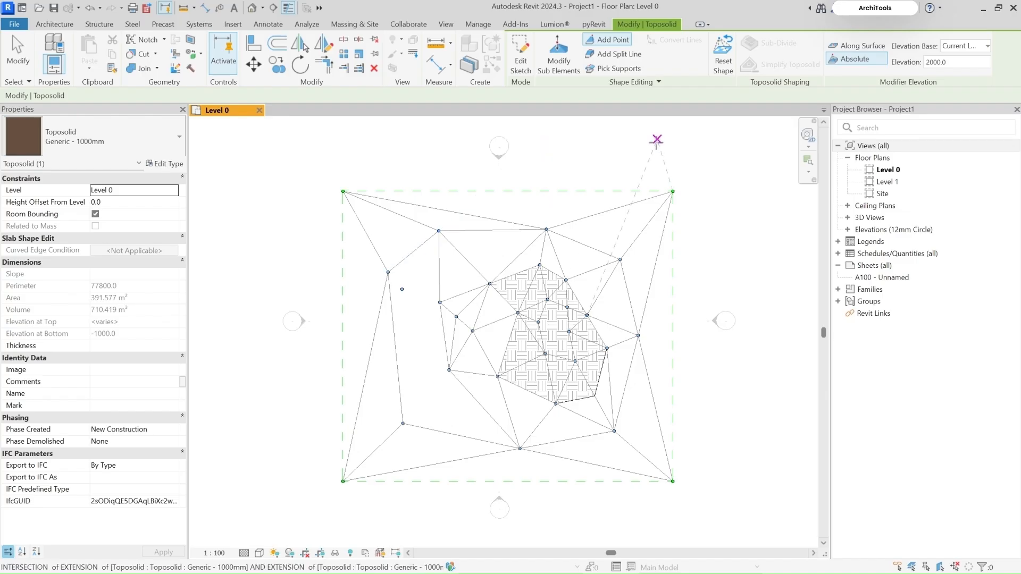
pyautogui.press('Escape')
pyautogui.press('Escape')
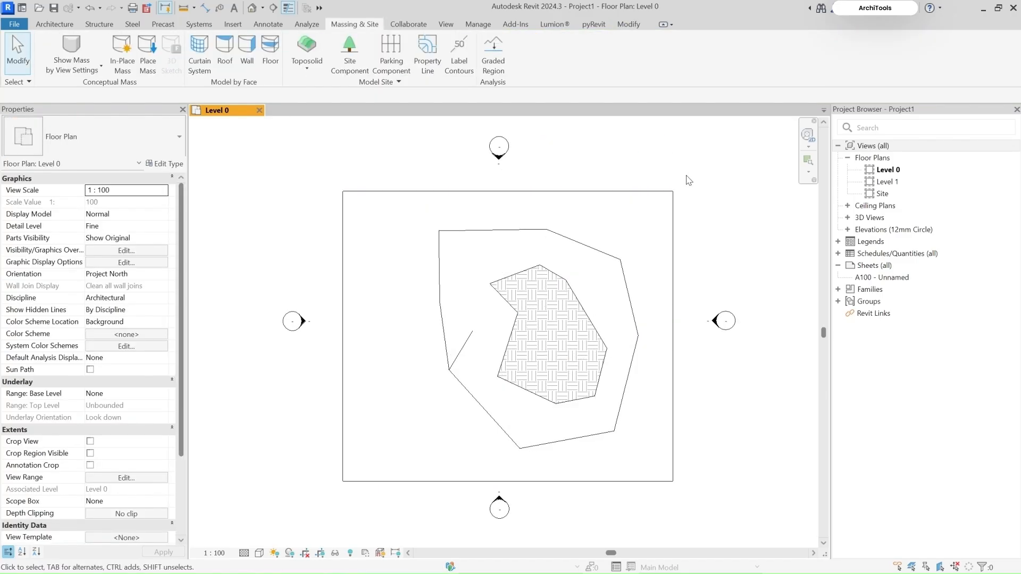
# Open the default 3D view and examine the toposolid's relief from several angles and from the side.
pyautogui.click(252, 7)
pyautogui.keyDown('shift'); pyautogui.moveTo(573, 346); pyautogui.dragTo(330, 441, button='middle'); pyautogui.keyUp('shift')
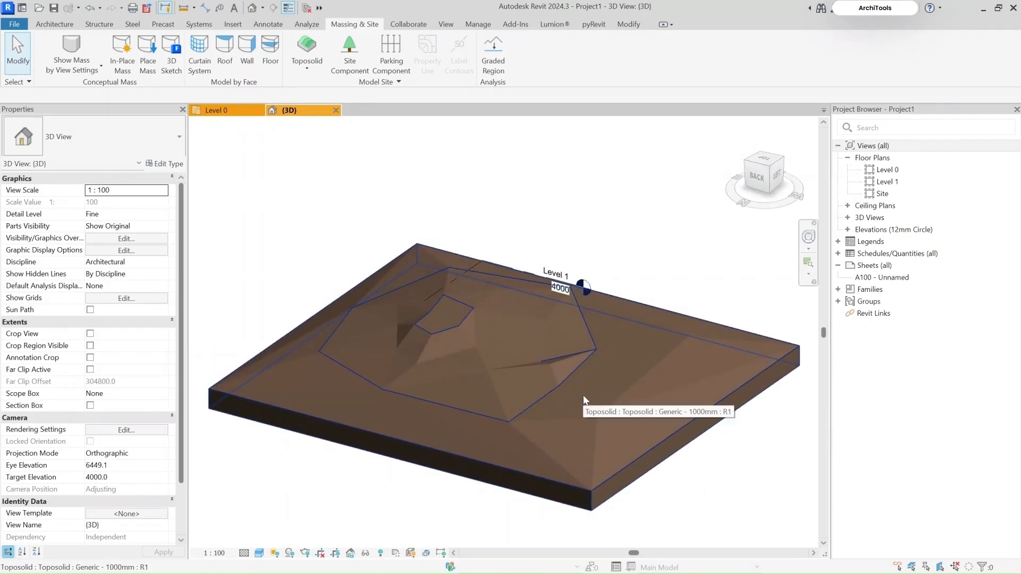
pyautogui.keyDown('shift'); pyautogui.moveTo(534, 431); pyautogui.dragTo(517, 316, button='middle'); pyautogui.keyUp('shift')
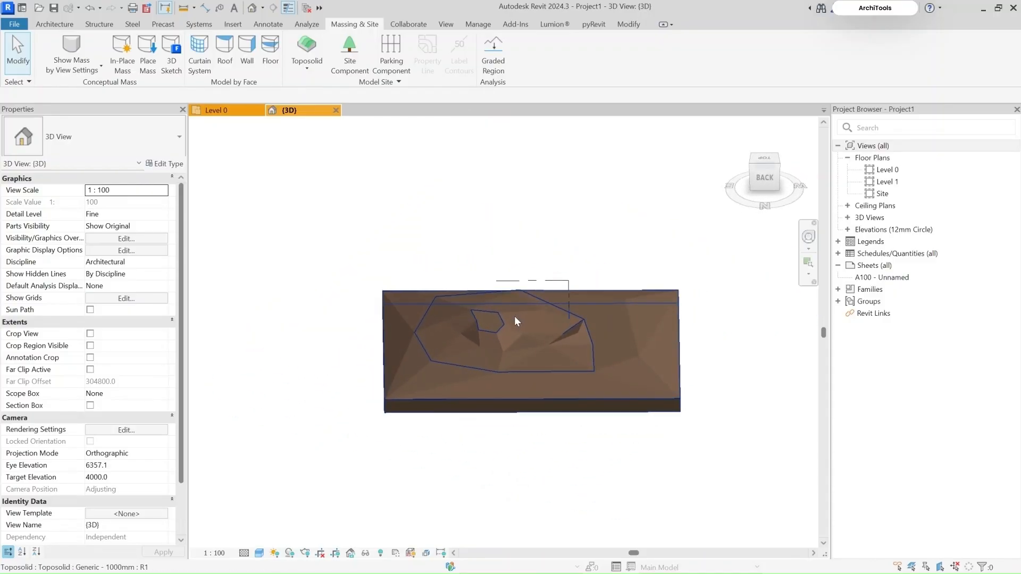
pyautogui.keyDown('shift'); pyautogui.moveTo(414, 305); pyautogui.dragTo(461, 324, button='middle'); pyautogui.keyUp('shift')
pyautogui.keyDown('shift'); pyautogui.moveTo(346, 282); pyautogui.dragTo(359, 256, button='middle'); pyautogui.keyUp('shift')
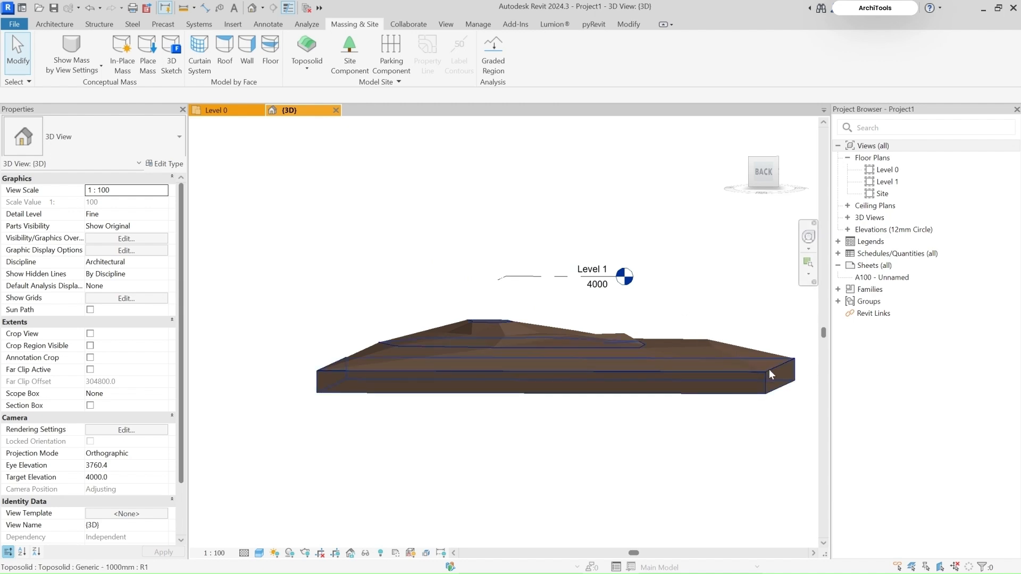
pyautogui.keyDown('shift'); pyautogui.moveTo(463, 345); pyautogui.dragTo(484, 295, button='middle'); pyautogui.keyUp('shift')
pyautogui.keyDown('shift'); pyautogui.moveTo(577, 321); pyautogui.dragTo(533, 330, button='middle'); pyautogui.keyUp('shift')
pyautogui.scroll(-4, 553, 362)
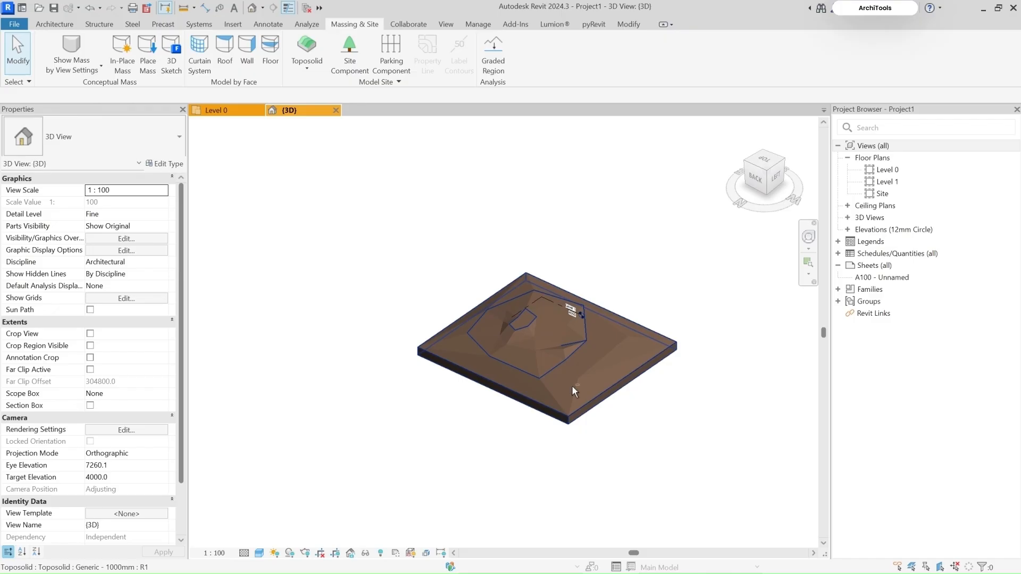
pyautogui.scroll(3, 570, 378)
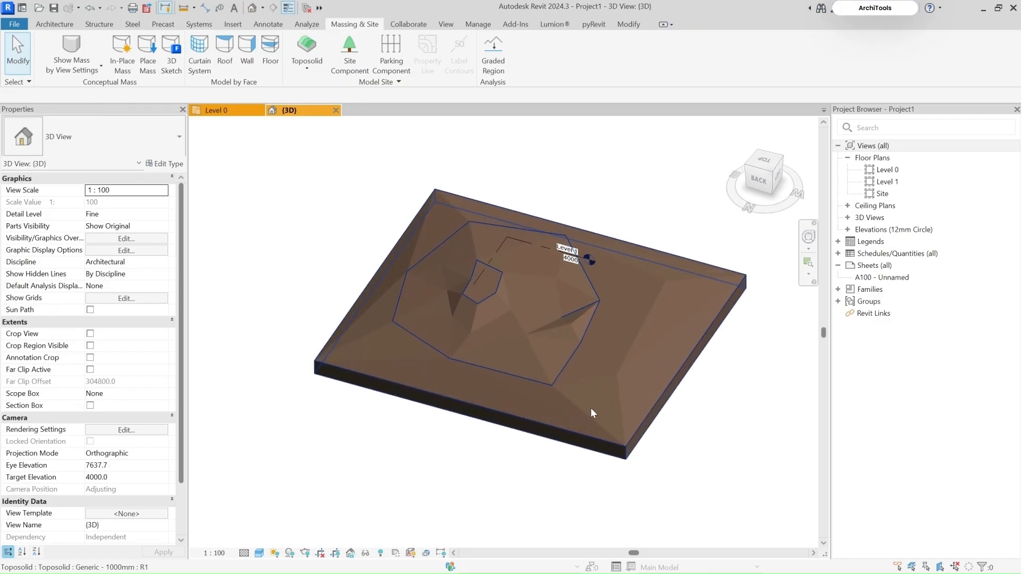
# Edit the toposolid's sub-elements and set its far southeast corner point to an elevation of 3000 mm.
pyautogui.click(595, 406)
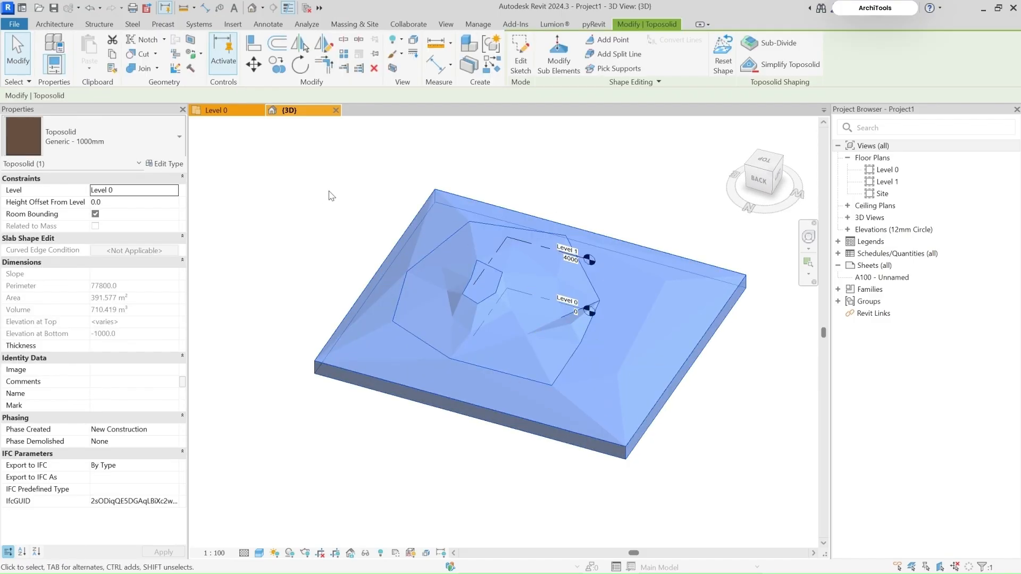
pyautogui.click(559, 53)
pyautogui.keyDown('shift'); pyautogui.moveTo(498, 154); pyautogui.dragTo(529, 216, button='middle'); pyautogui.keyUp('shift')
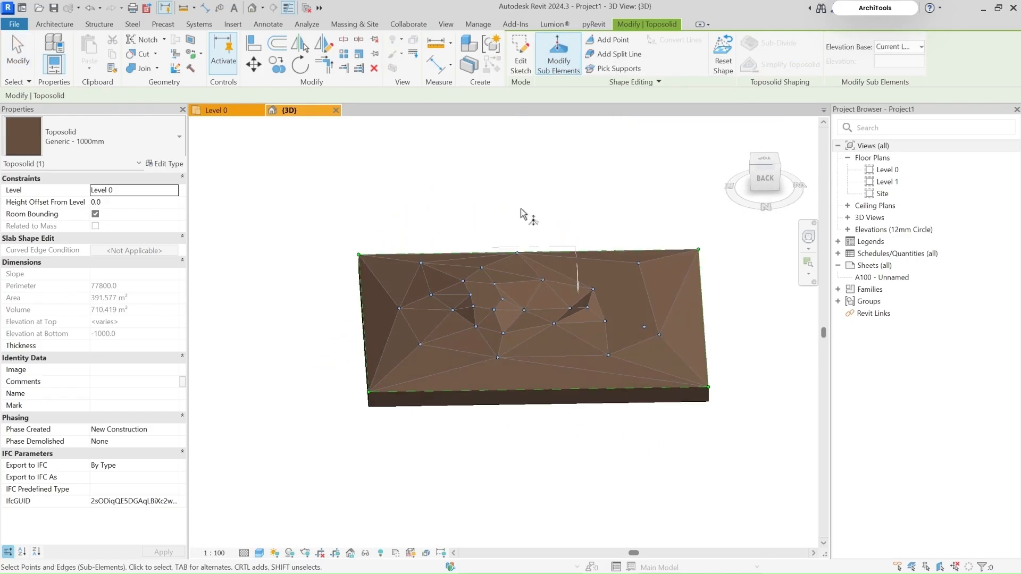
pyautogui.scroll(5, 346, 254)
pyautogui.click(352, 247)
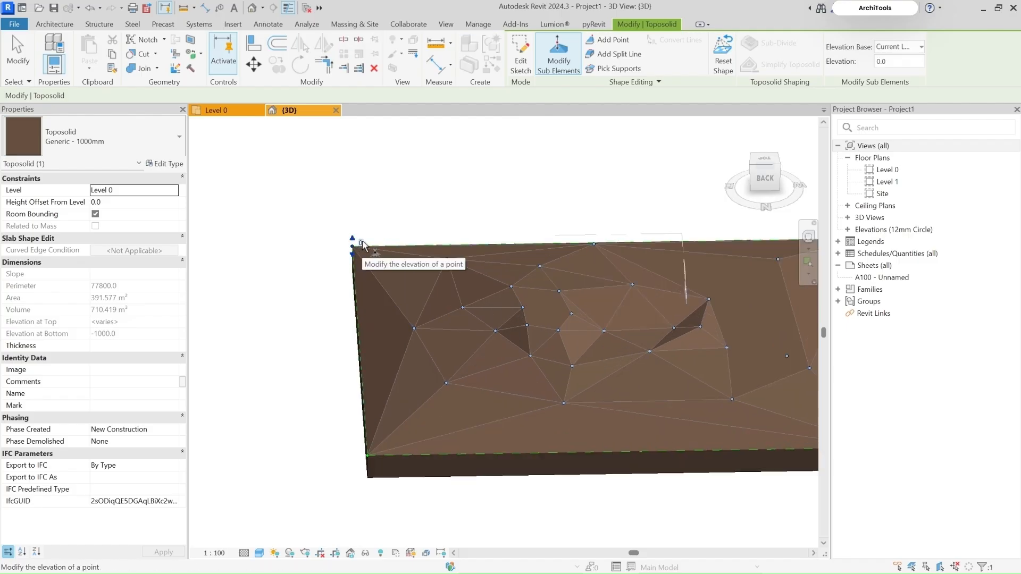
pyautogui.click(362, 243)
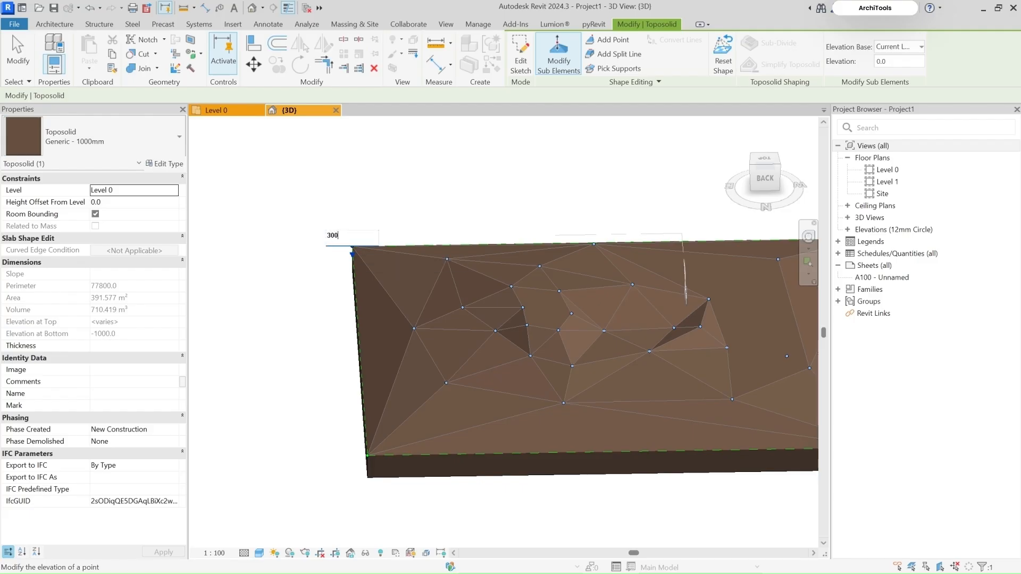
pyautogui.press('Return')
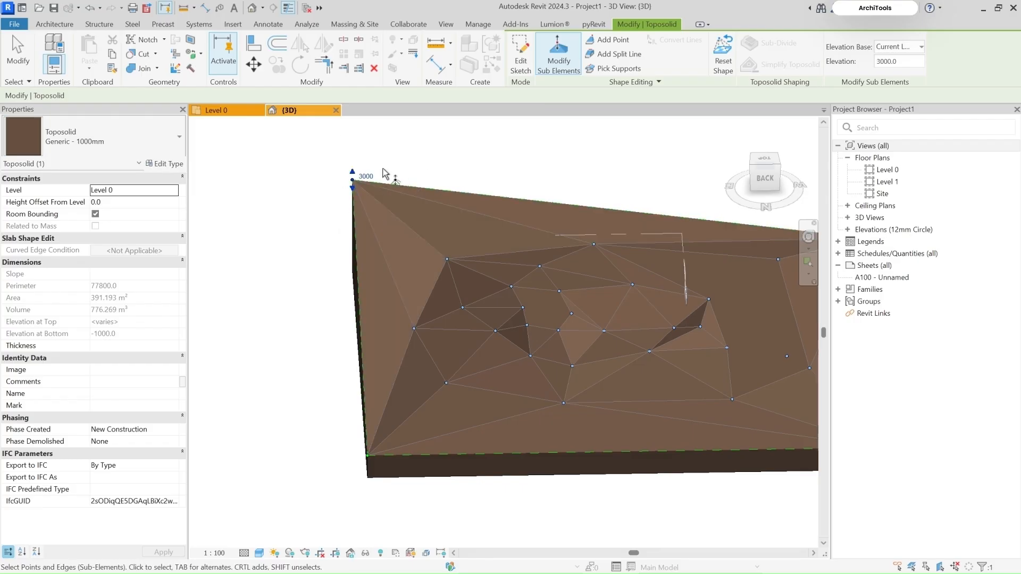
# Raise the near corner point on the same side of the toposolid level with the first raised corner.
pyautogui.keyDown('shift'); pyautogui.moveTo(460, 399); pyautogui.dragTo(479, 406, button='middle'); pyautogui.keyUp('shift')
pyautogui.click(432, 429)
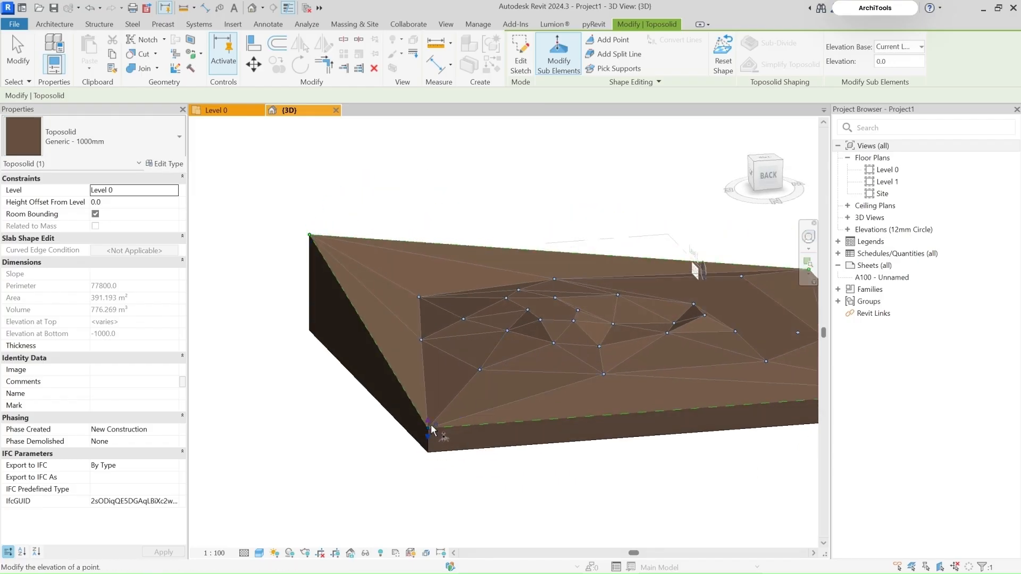
pyautogui.moveTo(439, 429); pyautogui.dragTo(437, 431)
pyautogui.click(439, 422)
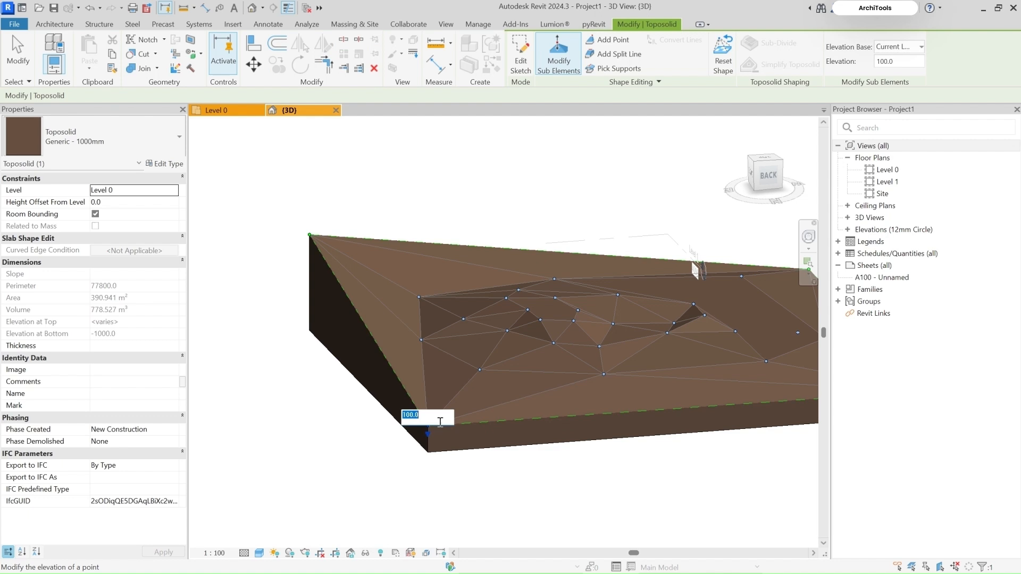
pyautogui.write('3')
pyautogui.press('Return')
# Raise the 1000 mm point midway along the slope beside the raised edge.
pyautogui.keyDown('shift'); pyautogui.moveTo(449, 246); pyautogui.dragTo(409, 314, button='middle'); pyautogui.keyUp('shift')
pyautogui.click(419, 309)
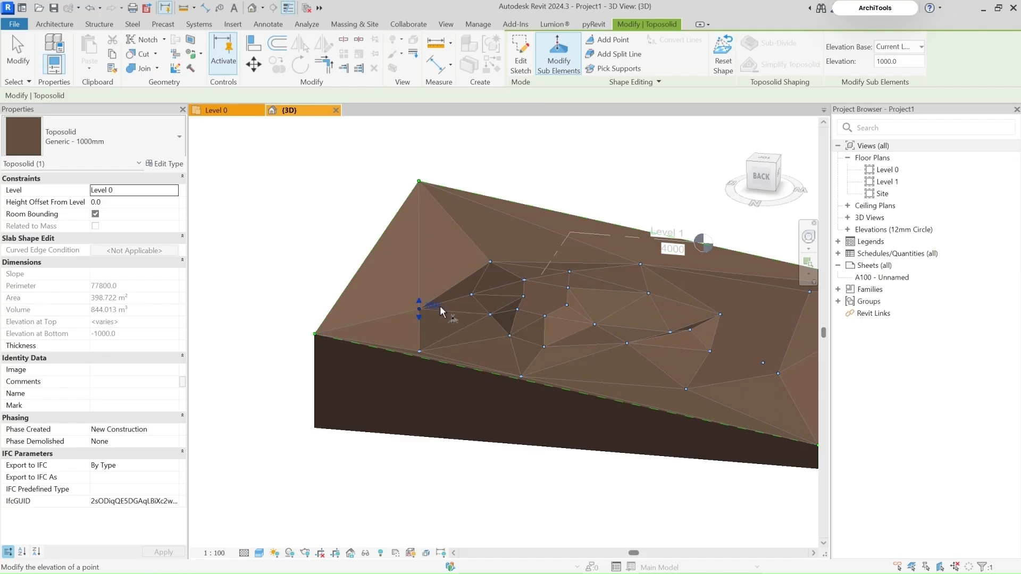
pyautogui.click(437, 305)
pyautogui.write('2')
pyautogui.press('Return')
# Set the adjacent inner-ring point, just inward from the middle of the slope, to an elevation of 2400 mm.
pyautogui.keyDown('shift'); pyautogui.moveTo(548, 160); pyautogui.dragTo(485, 273, button='middle'); pyautogui.keyUp('shift')
pyautogui.click(485, 282)
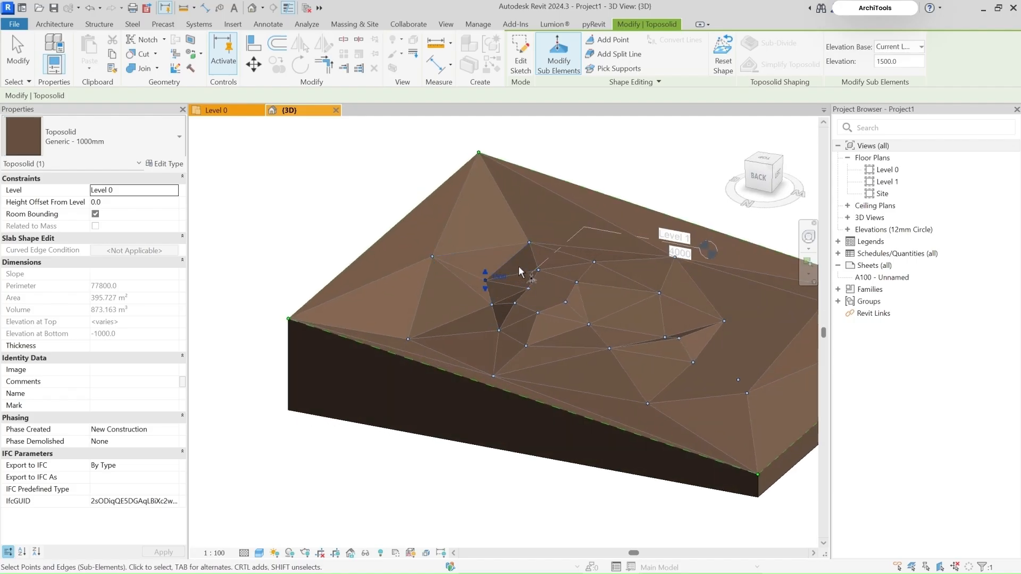
pyautogui.click(503, 276)
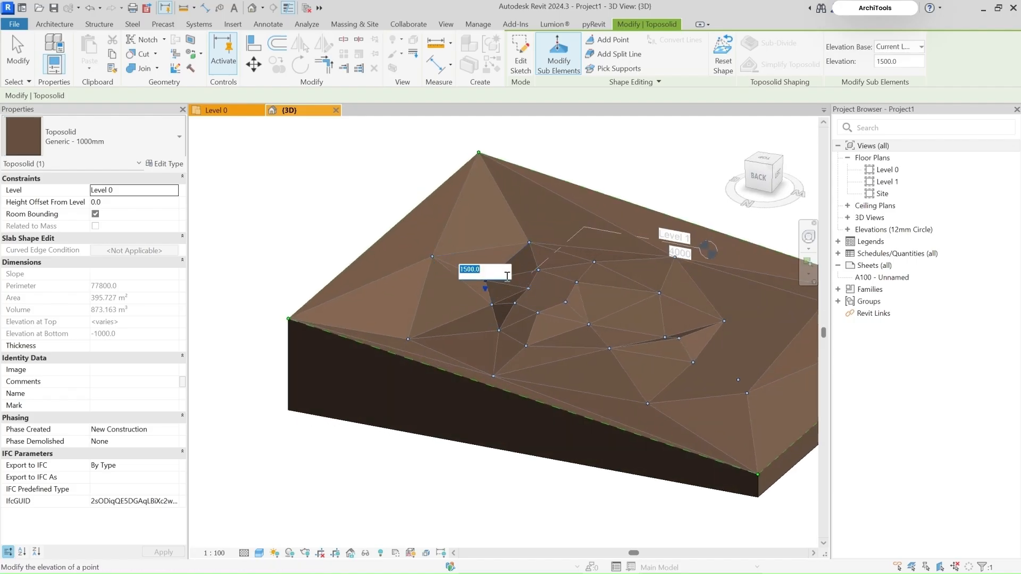
pyautogui.write('2400')
pyautogui.press('Return')
# Set the outer-ring point nearest the far raised corner to an elevation of 2000 mm.
pyautogui.keyDown('shift'); pyautogui.moveTo(319, 216); pyautogui.dragTo(502, 228, button='middle'); pyautogui.keyUp('shift')
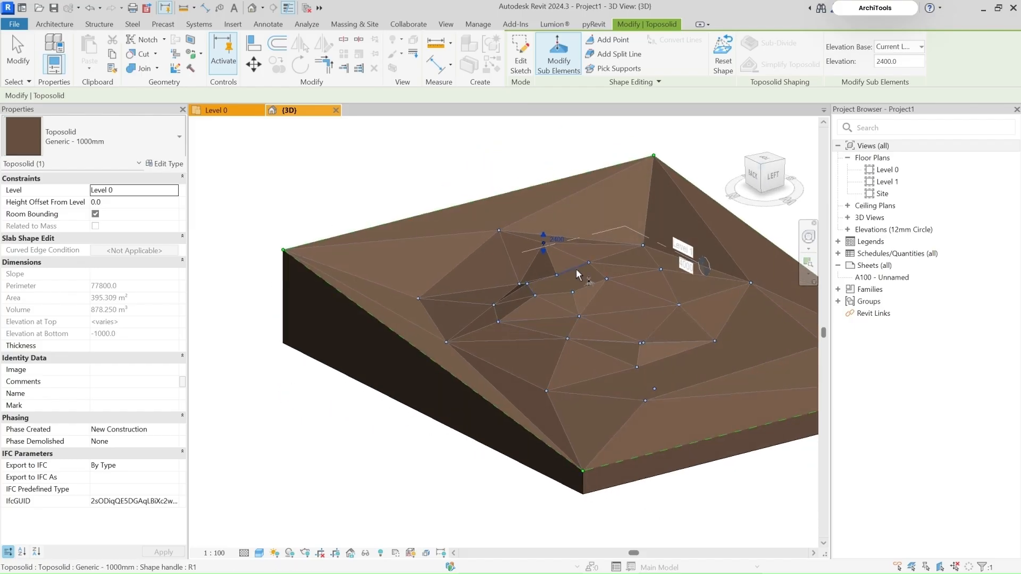
pyautogui.click(643, 246)
pyautogui.click(657, 242)
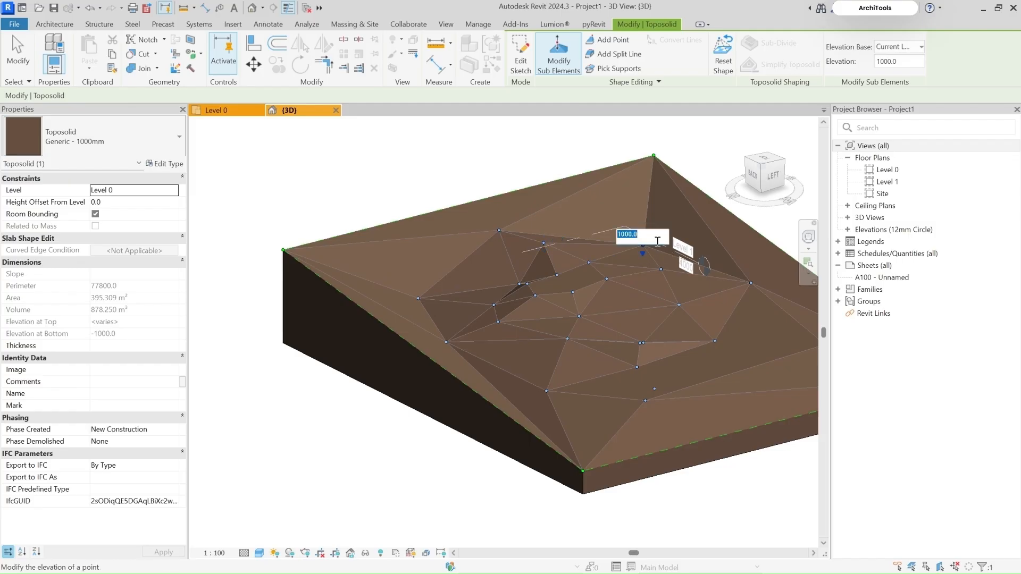
pyautogui.write('2000')
pyautogui.press('Return')
# Raise the outer-ring point nearest the raised corner beside the tall side face and finish editing the toposolid.
pyautogui.keyDown('shift'); pyautogui.moveTo(527, 175); pyautogui.dragTo(413, 343, button='middle'); pyautogui.keyUp('shift')
pyautogui.click(405, 326)
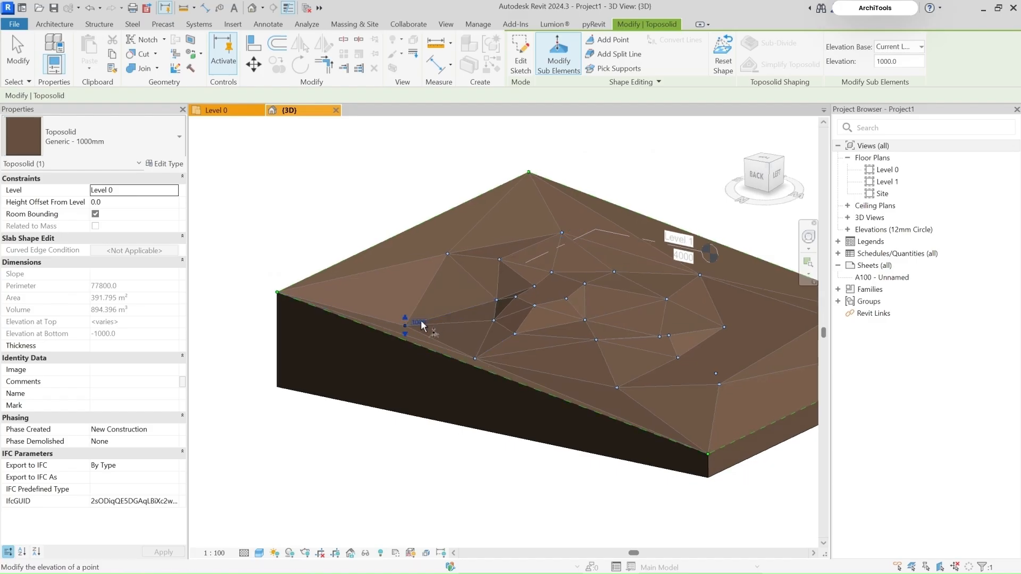
pyautogui.click(422, 322)
pyautogui.write('2')
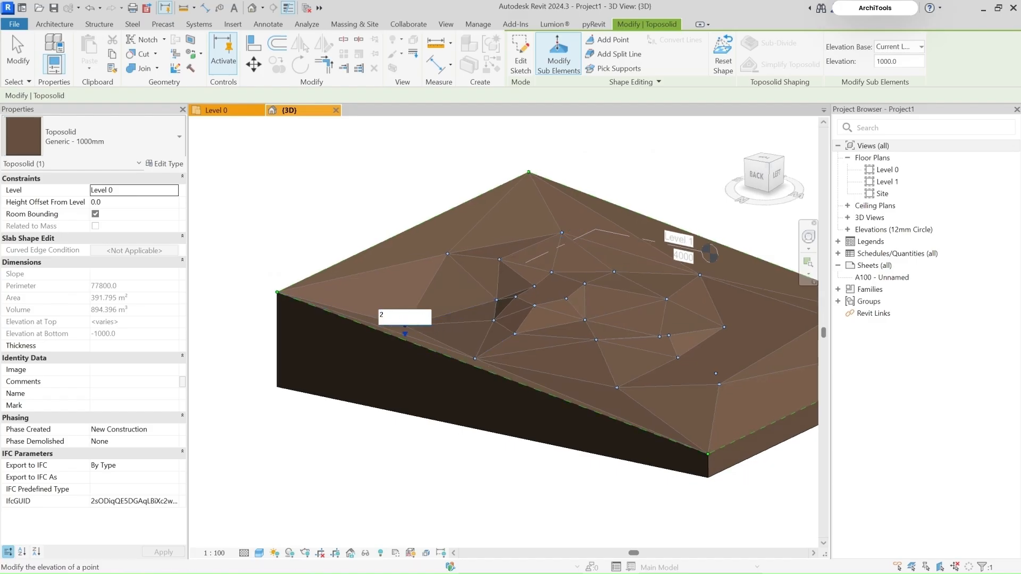
pyautogui.press('Return')
pyautogui.keyDown('shift'); pyautogui.moveTo(427, 319); pyautogui.dragTo(798, 420, button='middle'); pyautogui.keyUp('shift')
pyautogui.press('Escape')
pyautogui.press('Escape')
pyautogui.scroll(4, 541, 302)
pyautogui.scroll(-5, 478, 381)
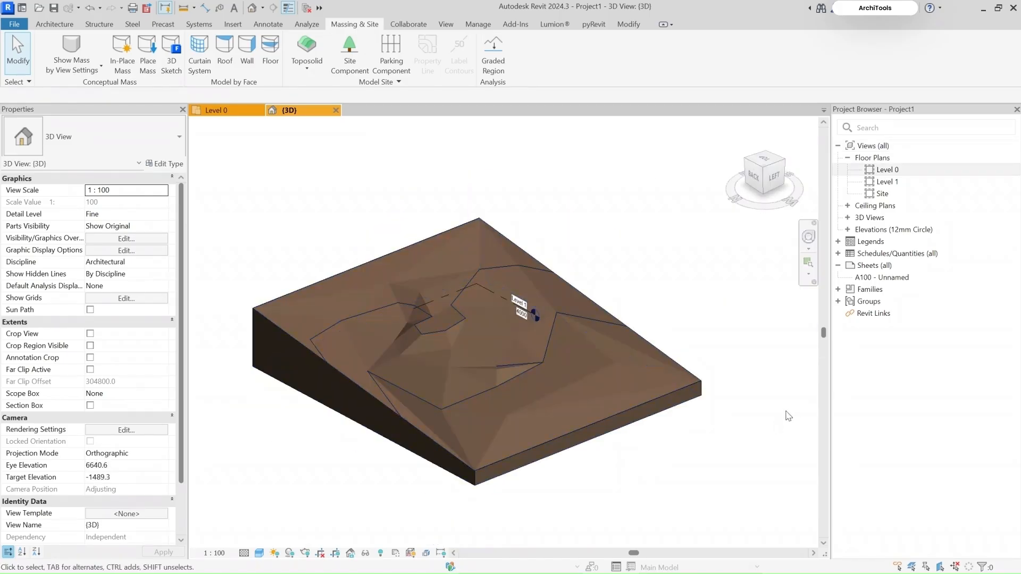
pyautogui.keyDown('shift'); pyautogui.moveTo(764, 420); pyautogui.dragTo(632, 422, button='middle'); pyautogui.keyUp('shift')
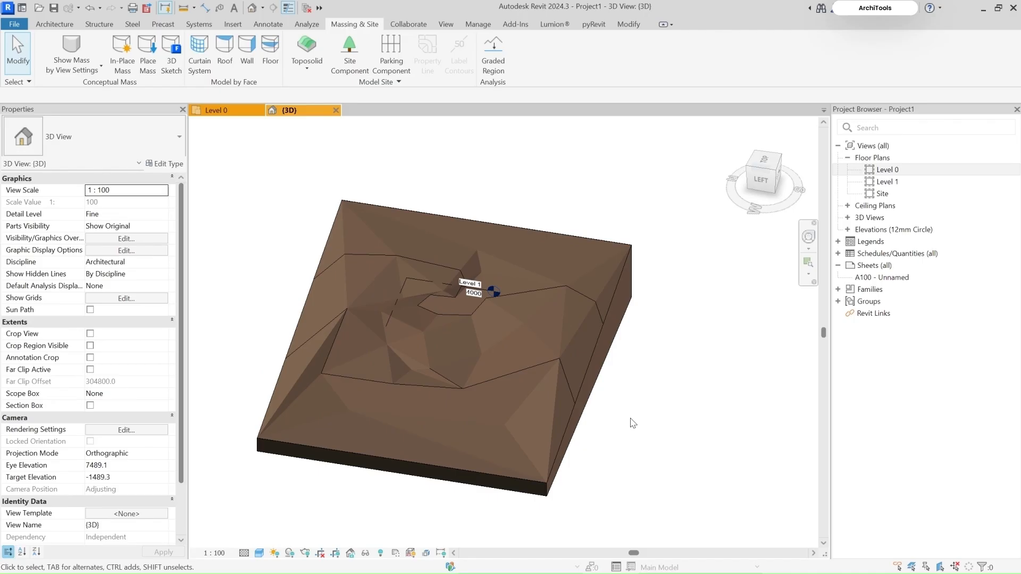
# Switch to the CADMapper page in Chrome and bring North America into view on the map.
pyautogui.press('super')
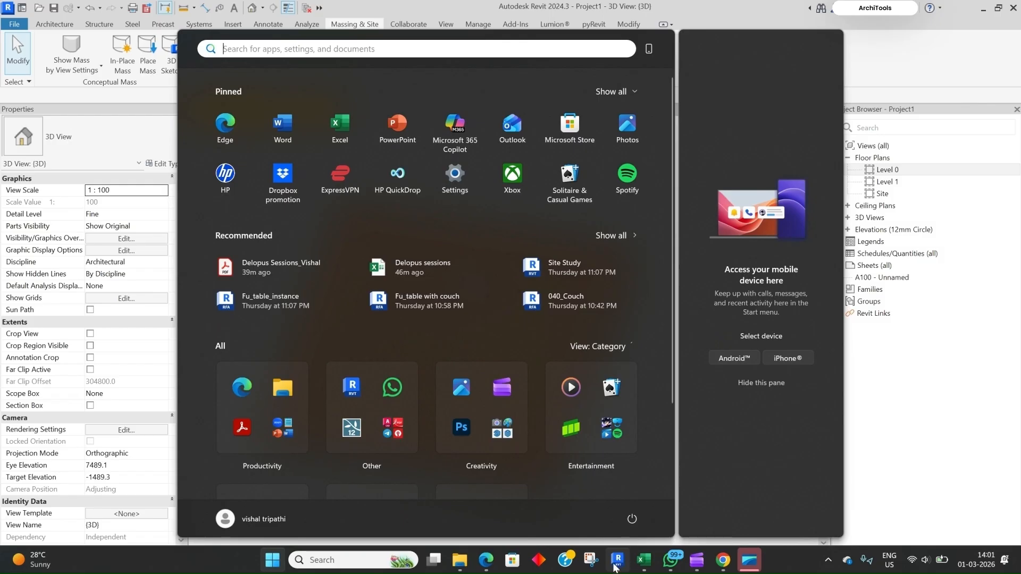
pyautogui.click(722, 559)
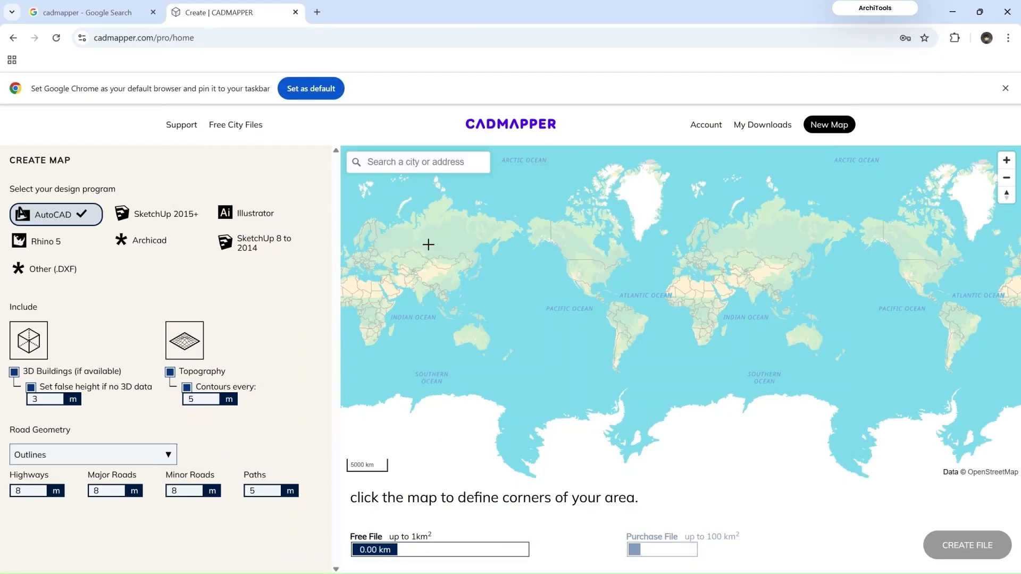
pyautogui.click(415, 165)
pyautogui.scroll(2, 355, 276)
pyautogui.moveTo(694, 312); pyautogui.dragTo(454, 298)
pyautogui.scroll(3, 542, 210)
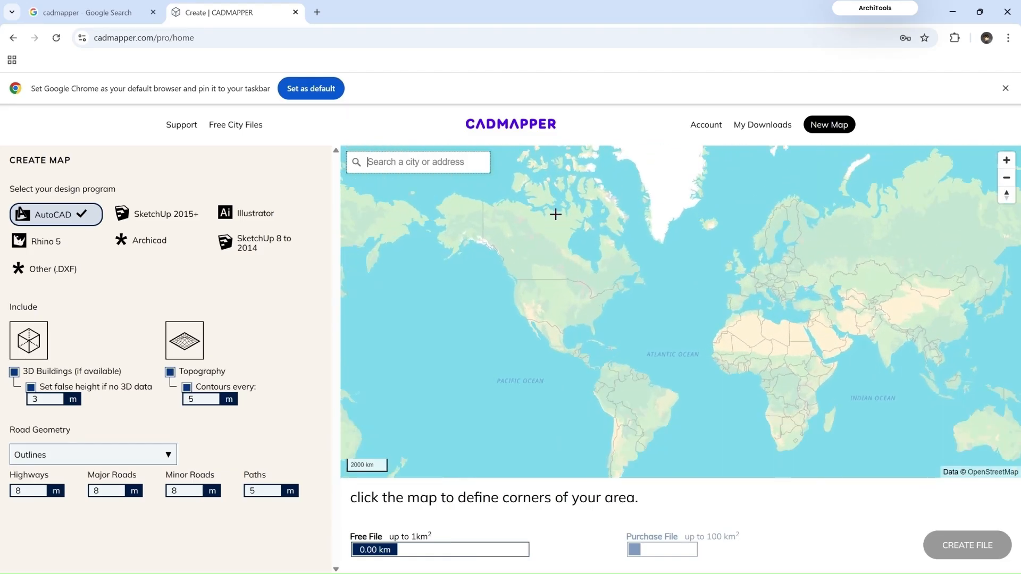
pyautogui.scroll(2, 588, 264)
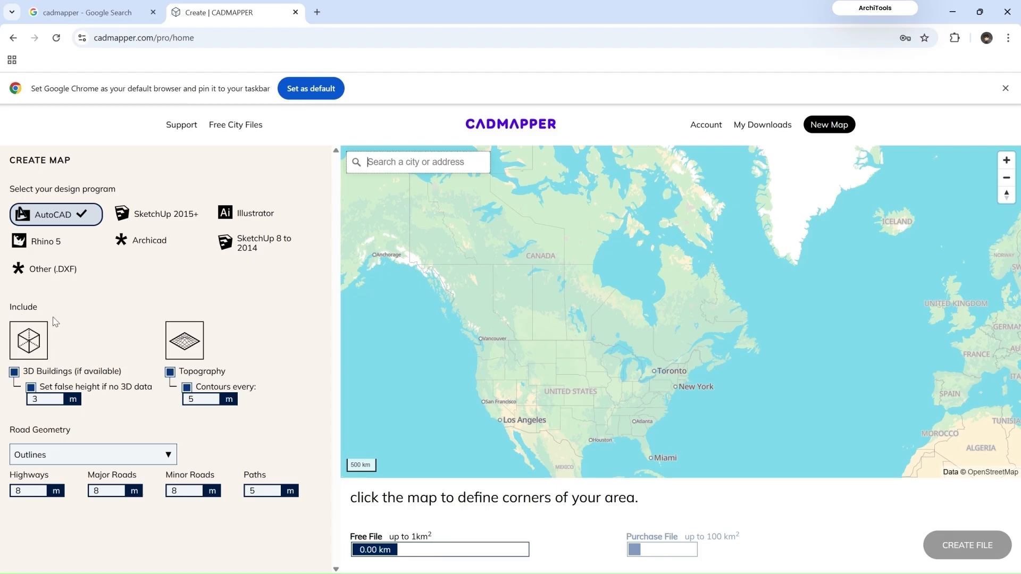
# Keep 3D buildings included in the map file, with a false height of 6 m where no 3D data exists.
pyautogui.click(14, 371)
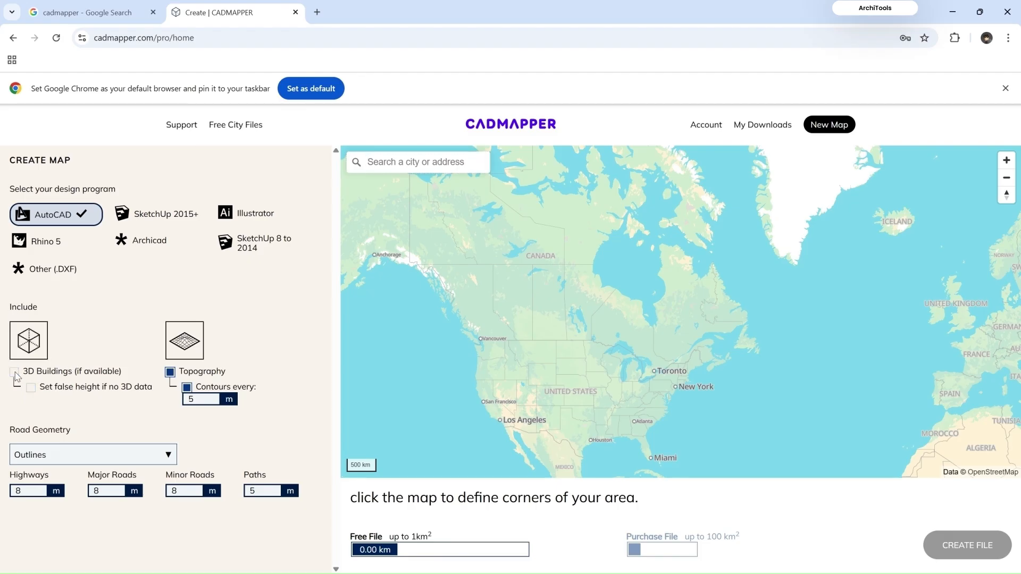
pyautogui.click(13, 375)
pyautogui.click(32, 389)
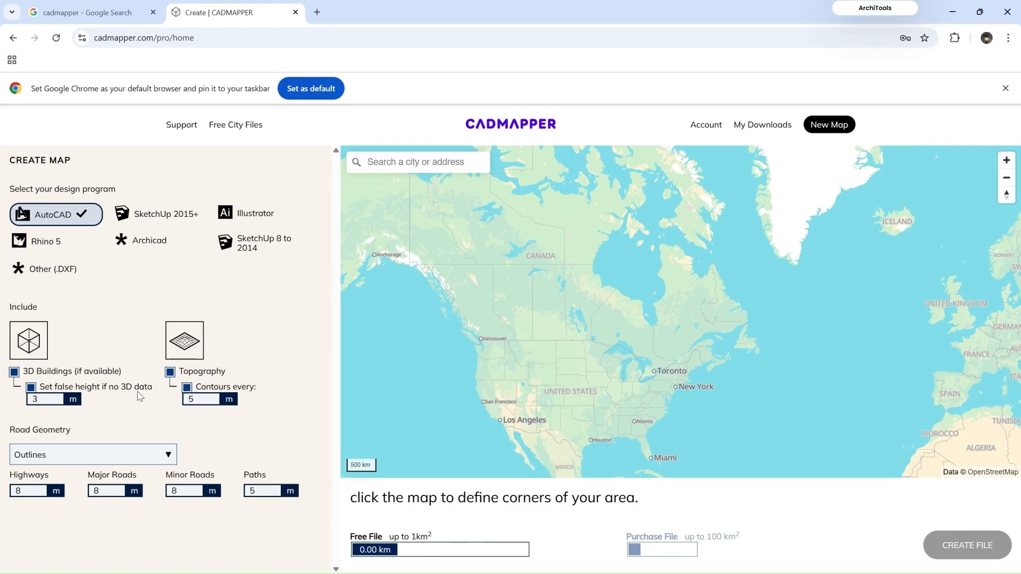
pyautogui.moveTo(37, 399); pyautogui.dragTo(27, 405)
pyautogui.write('6')
# Use Outlines for the road geometry, with widths of 12 m for highways, 9 m for major roads, 6 m for minor roads and 3 m for paths.
pyautogui.click(125, 456)
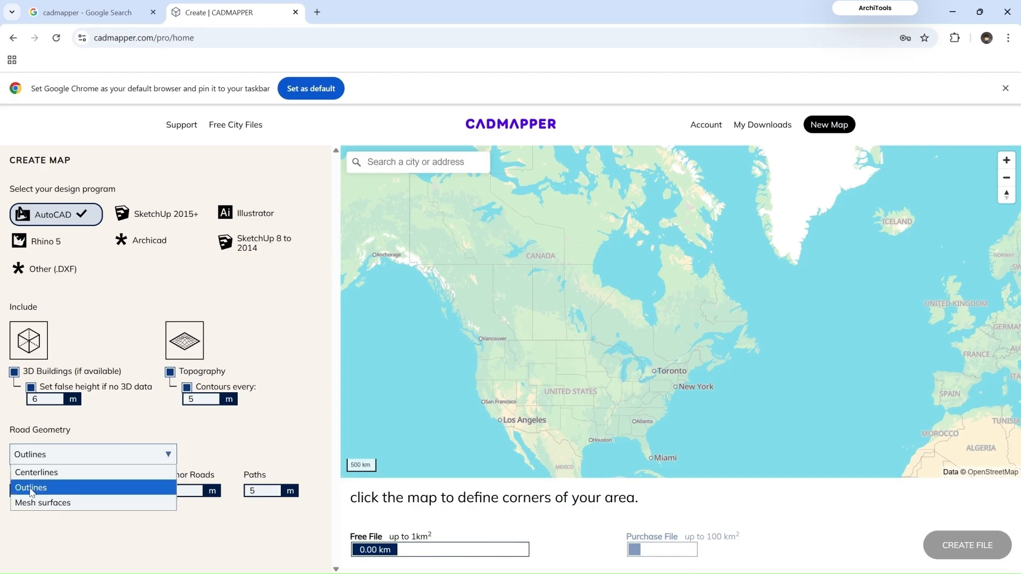
pyautogui.click(53, 493)
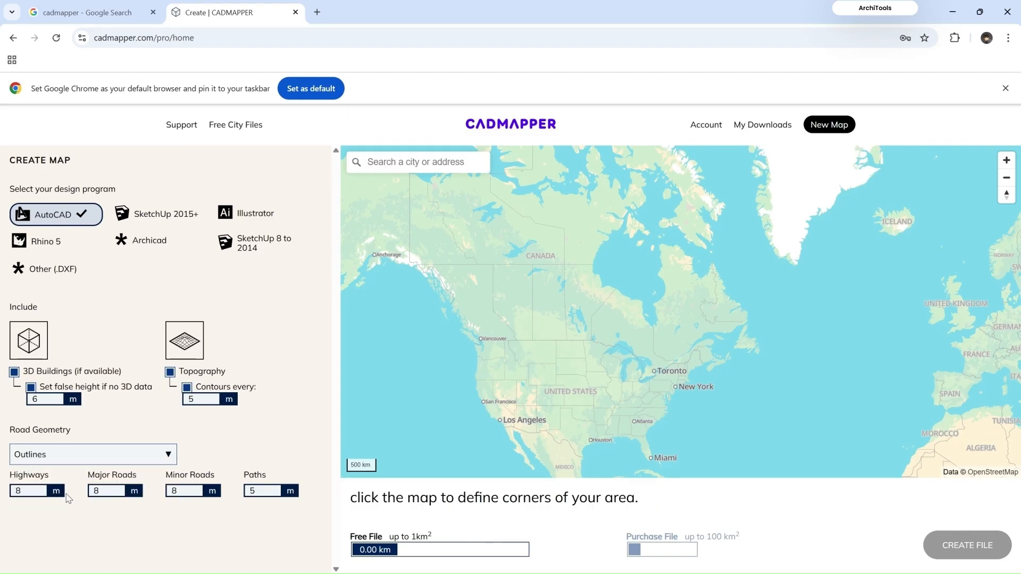
pyautogui.click(56, 495)
pyautogui.moveTo(37, 493); pyautogui.dragTo(5, 493)
pyautogui.write('9')
pyautogui.moveTo(101, 490); pyautogui.dragTo(18, 492)
pyautogui.write('123')
pyautogui.moveTo(109, 492); pyautogui.dragTo(74, 491)
pyautogui.write('9')
pyautogui.moveTo(180, 492); pyautogui.dragTo(167, 495)
pyautogui.write('6')
pyautogui.moveTo(246, 492); pyautogui.dragTo(257, 492)
pyautogui.write('3')
# Search the map for Orinda and go to the Orinda, CA, USA result.
pyautogui.click(393, 161)
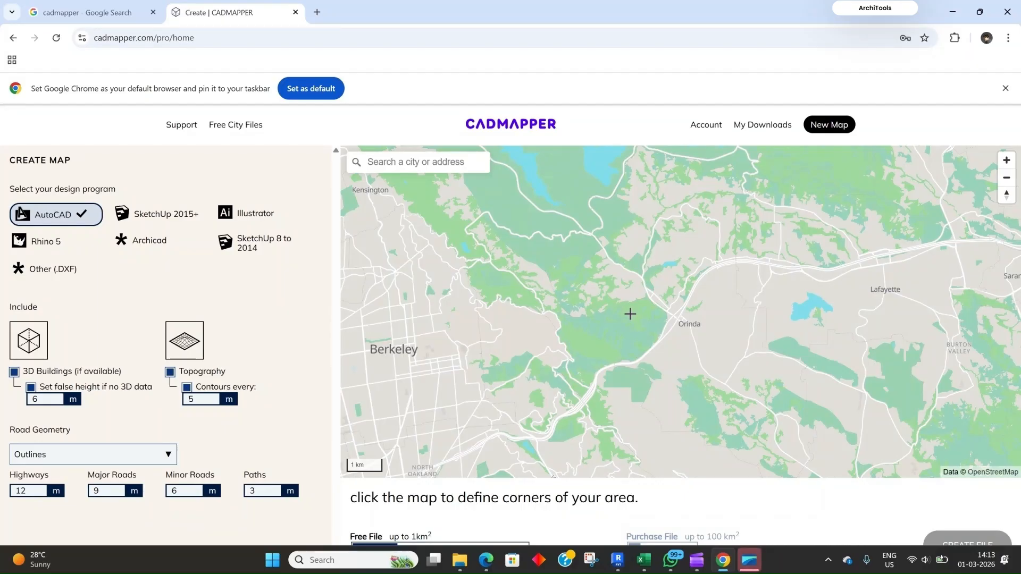
pyautogui.click(396, 163)
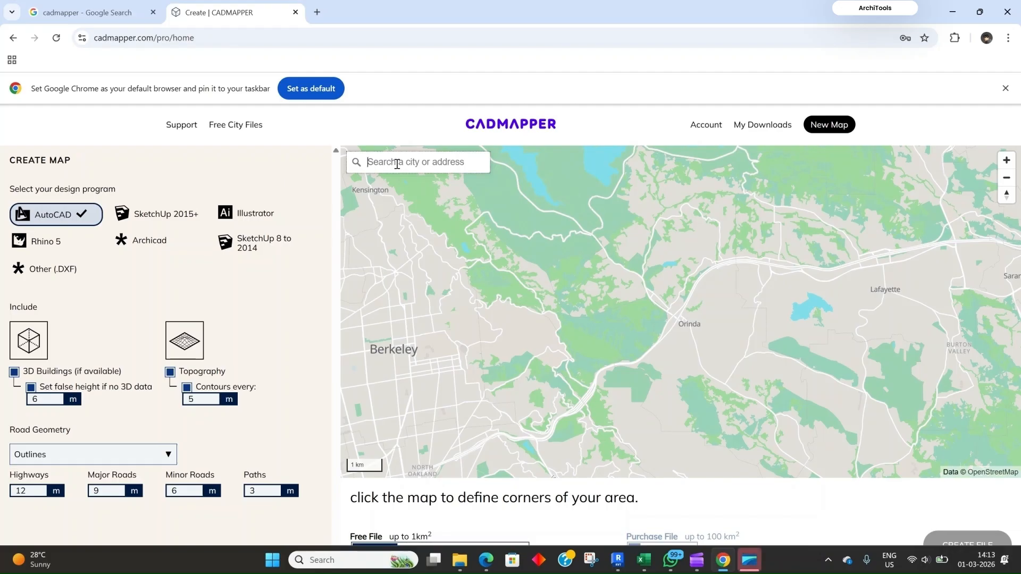
pyautogui.write('brinda')
pyautogui.press('Return')
pyautogui.moveTo(401, 162); pyautogui.dragTo(342, 160)
pyautogui.write('orinda')
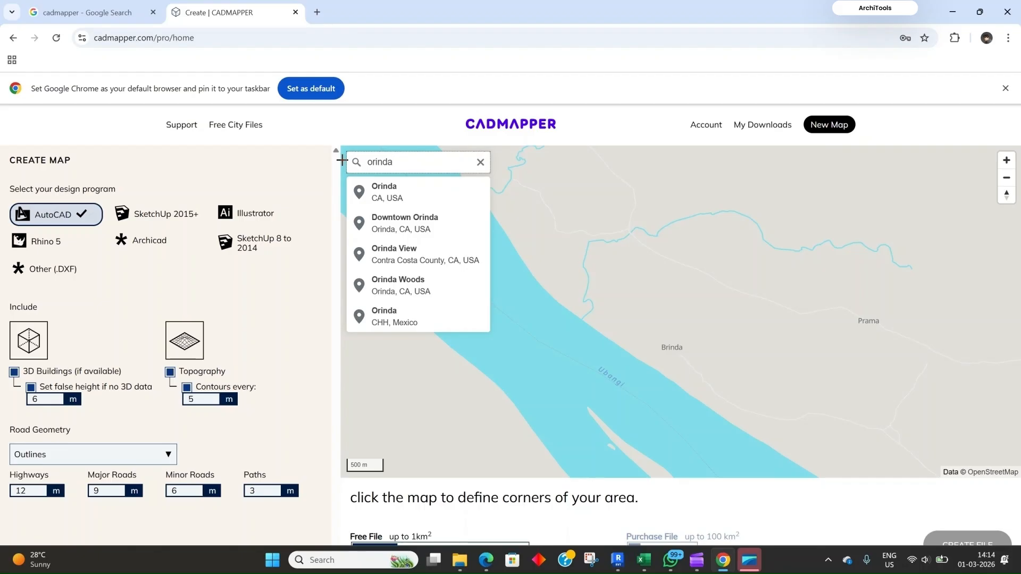
pyautogui.click(367, 182)
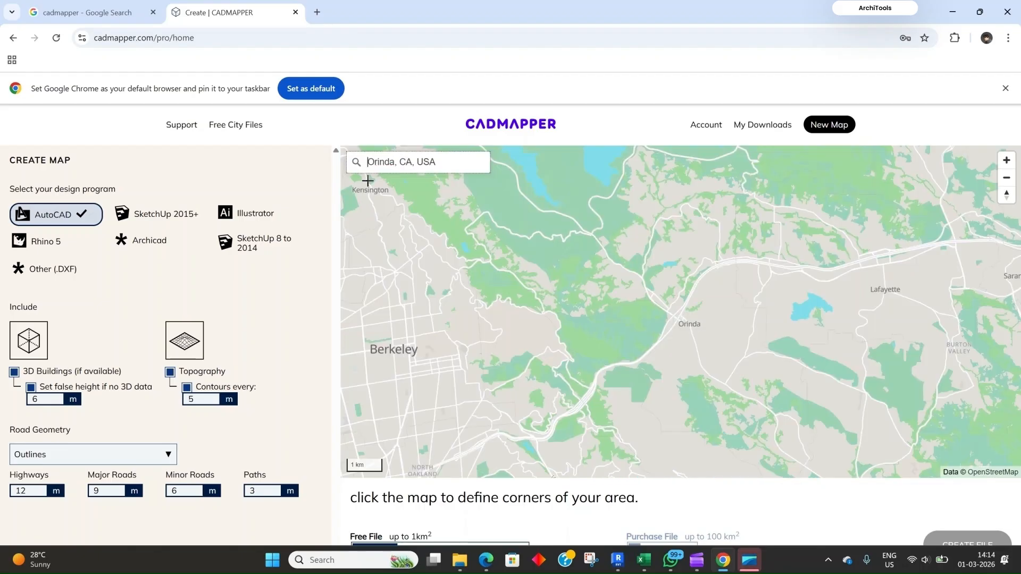
# Define a rectangular export area over the highway interchange beside Wilder Park and create its map file.
pyautogui.scroll(5, 613, 344)
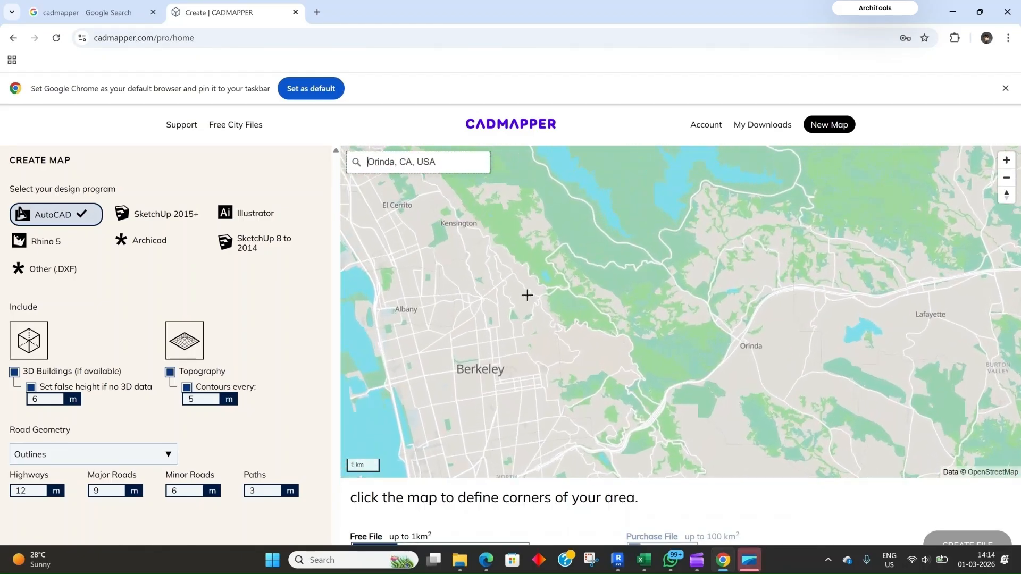
pyautogui.scroll(1, 638, 404)
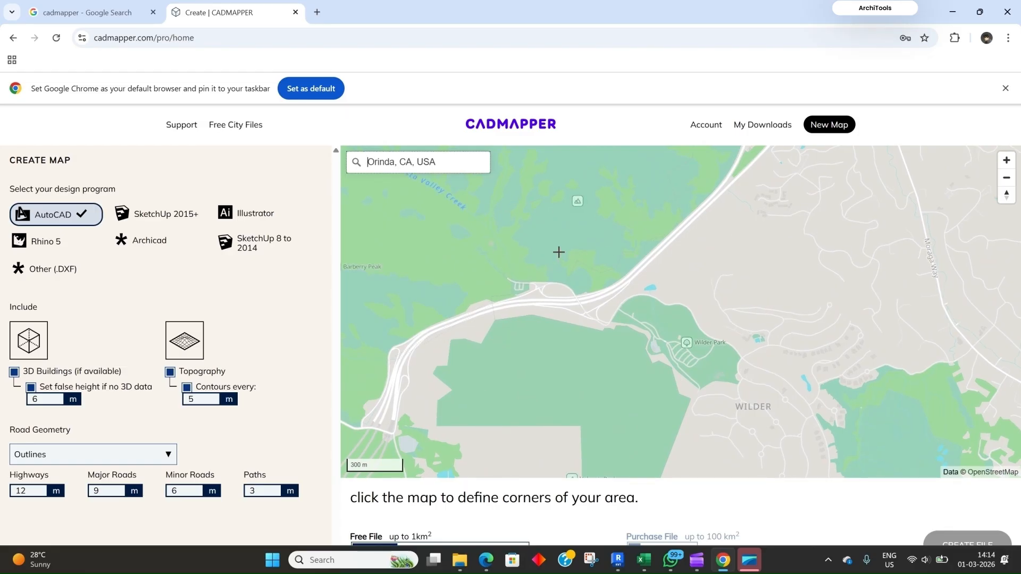
pyautogui.scroll(1, 494, 303)
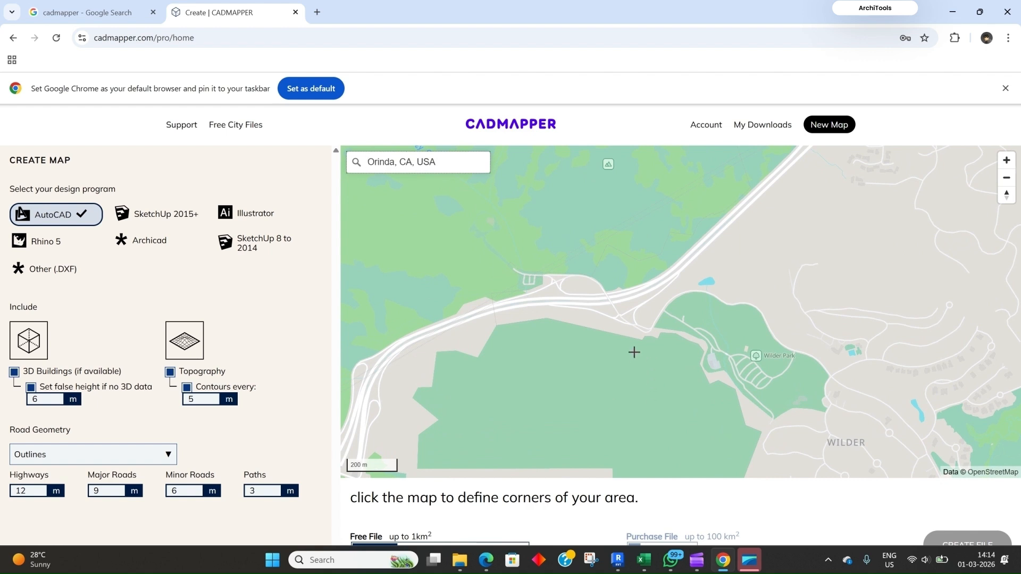
pyautogui.click(446, 232)
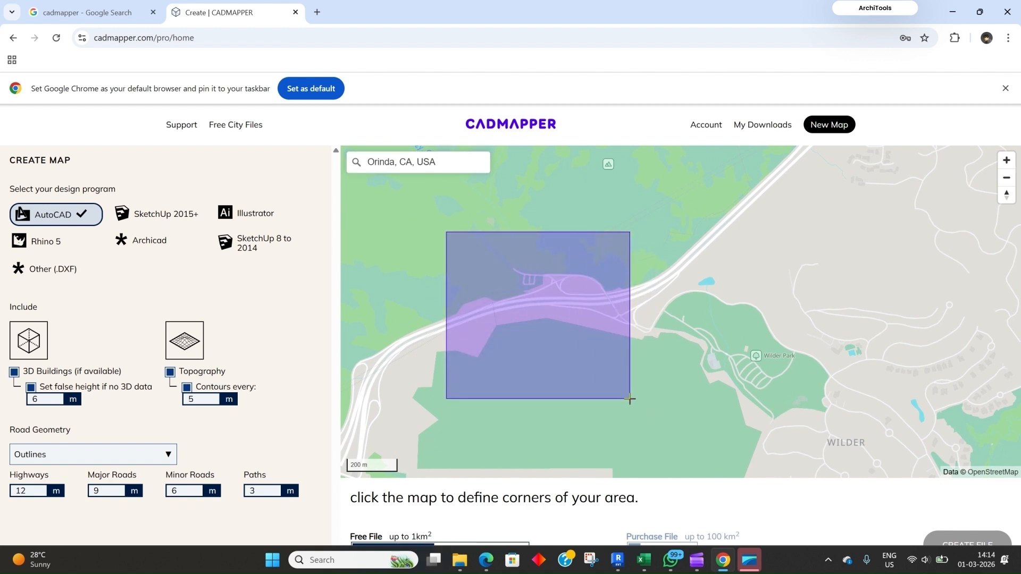
pyautogui.scroll(-1, 629, 394)
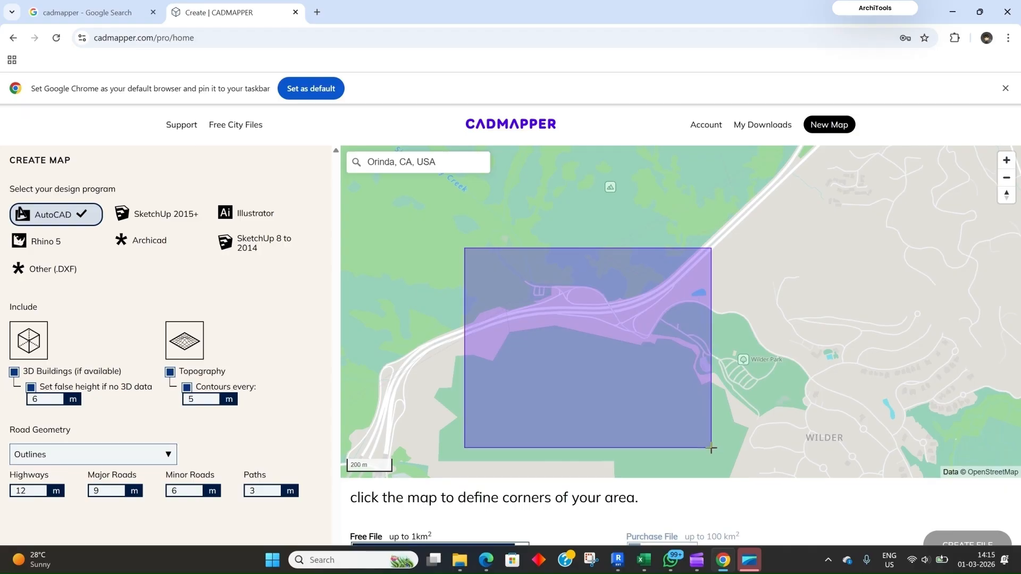
pyautogui.click(711, 449)
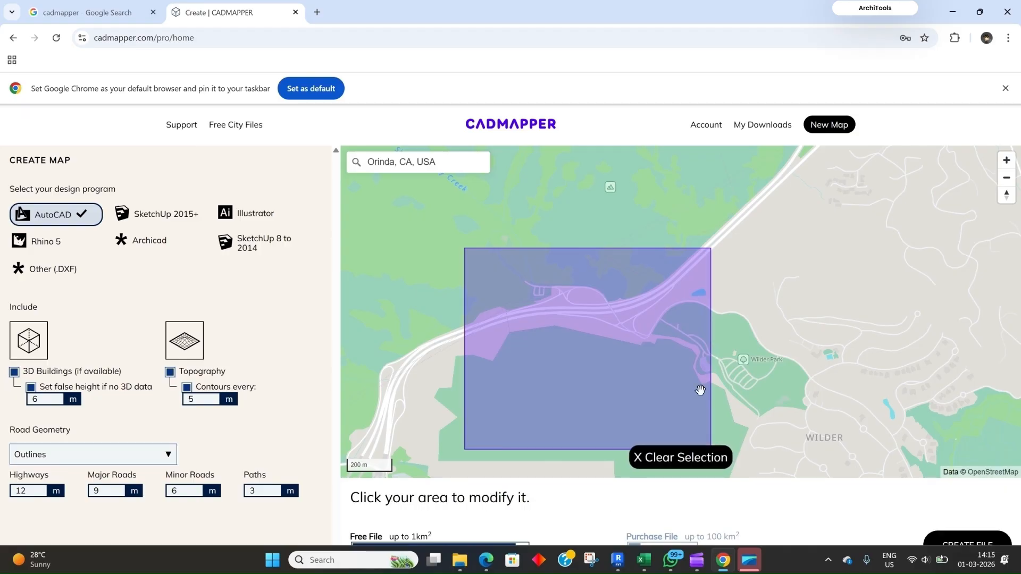
pyautogui.scroll(-2, 551, 251)
pyautogui.scroll(2, 546, 295)
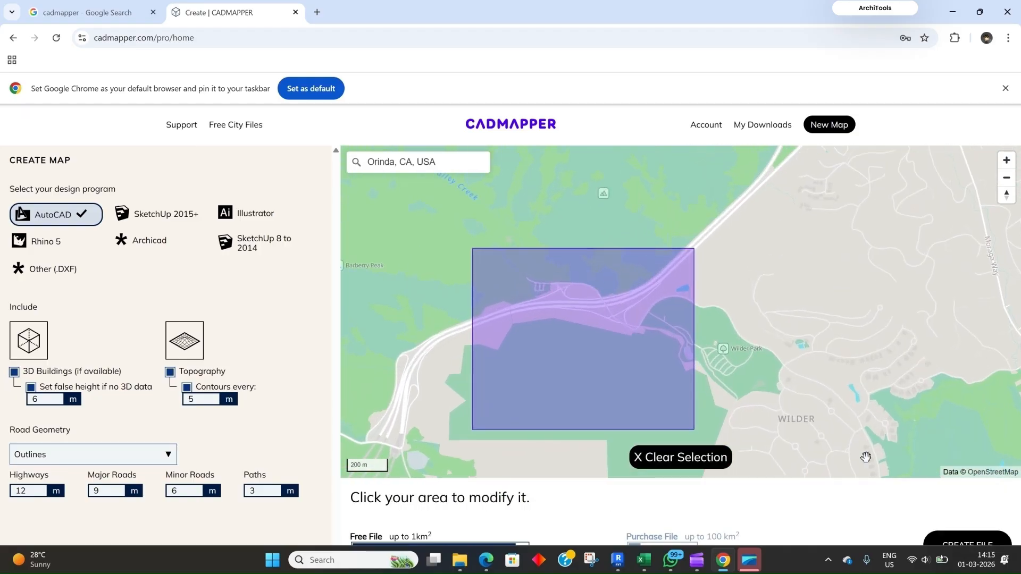
pyautogui.click(961, 542)
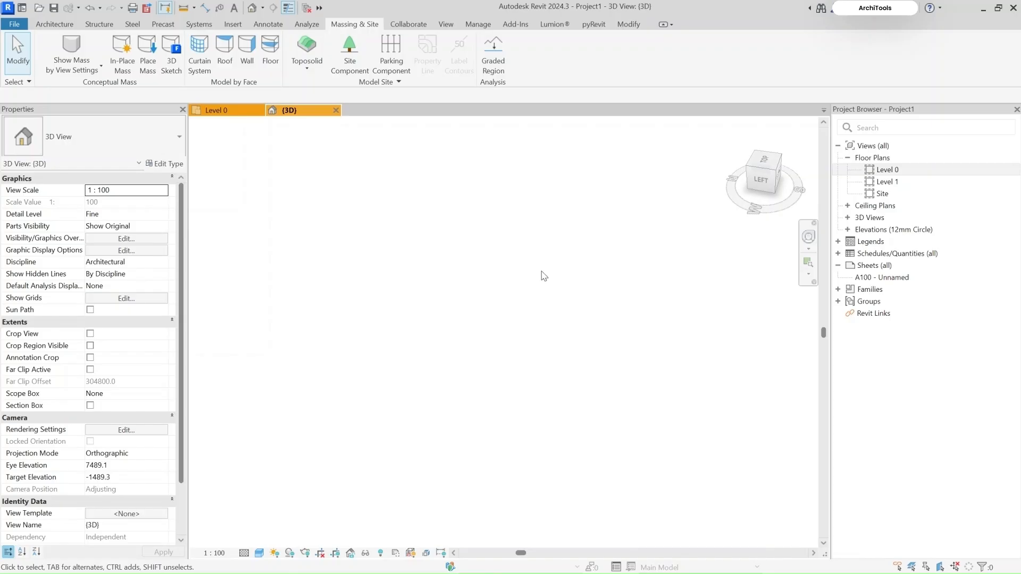
# Switch to Revit, dismiss the save reminder and try to create a toposolid from CAD.
pyautogui.click(307, 64)
pyautogui.click(328, 112)
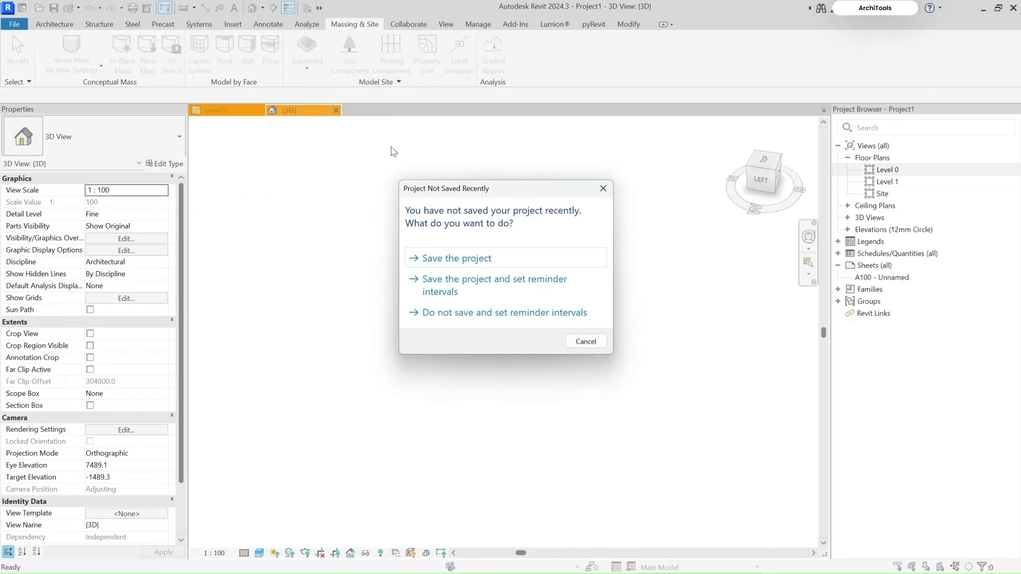
pyautogui.press('Escape')
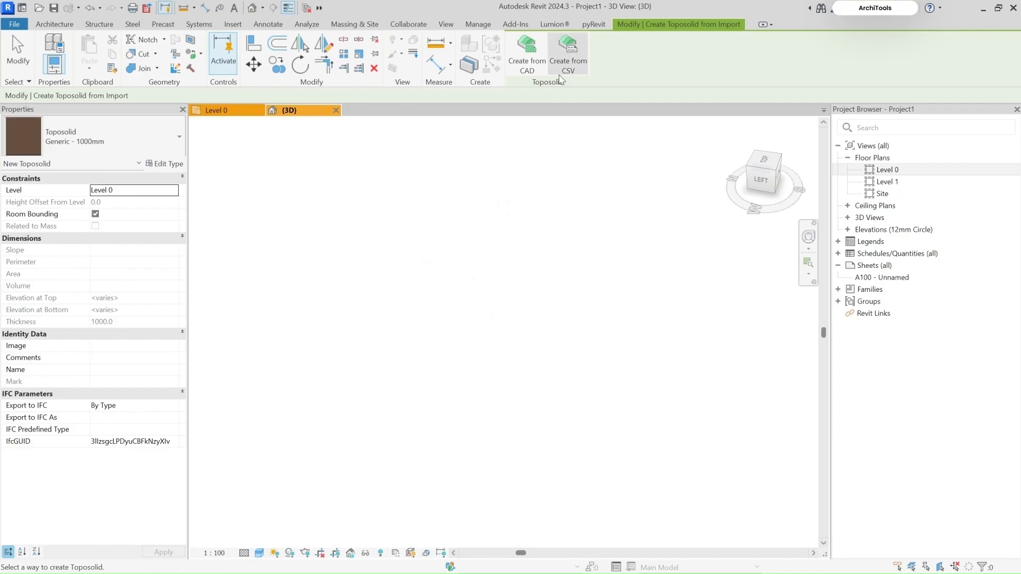
pyautogui.click(527, 67)
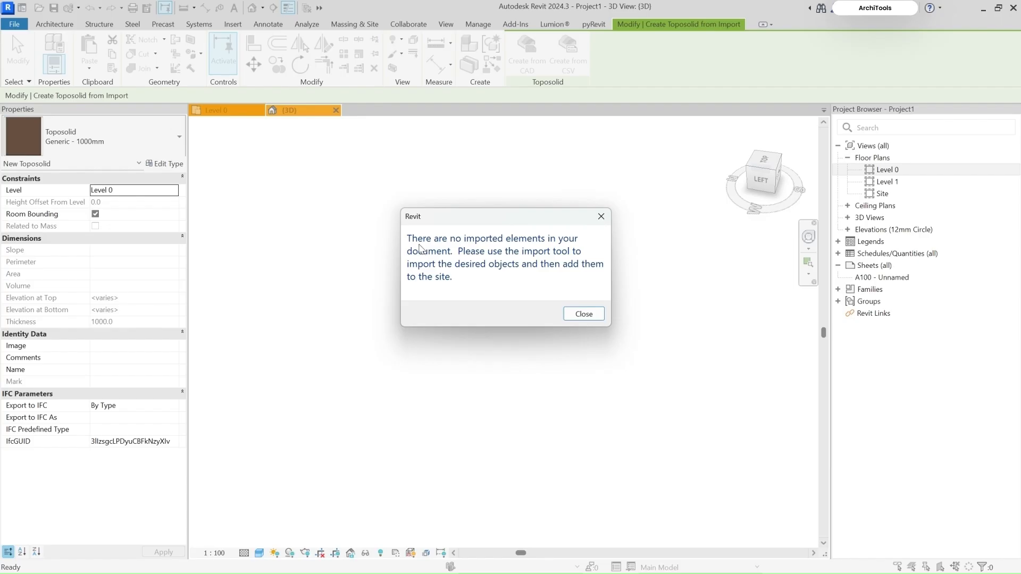
pyautogui.click(601, 217)
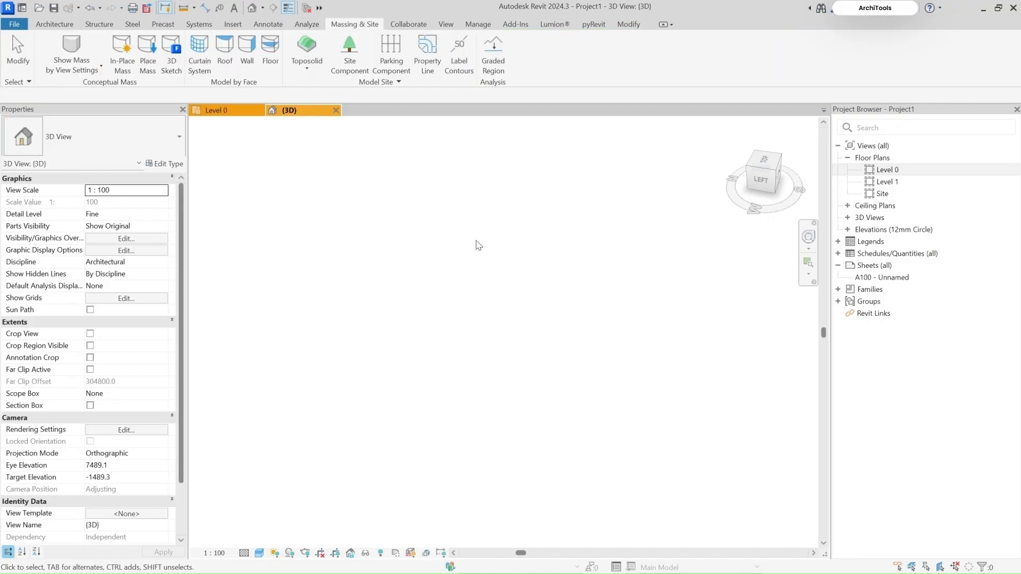
# Open the Site floor plan centred on the existing toposolid.
pyautogui.doubleClick(883, 193)
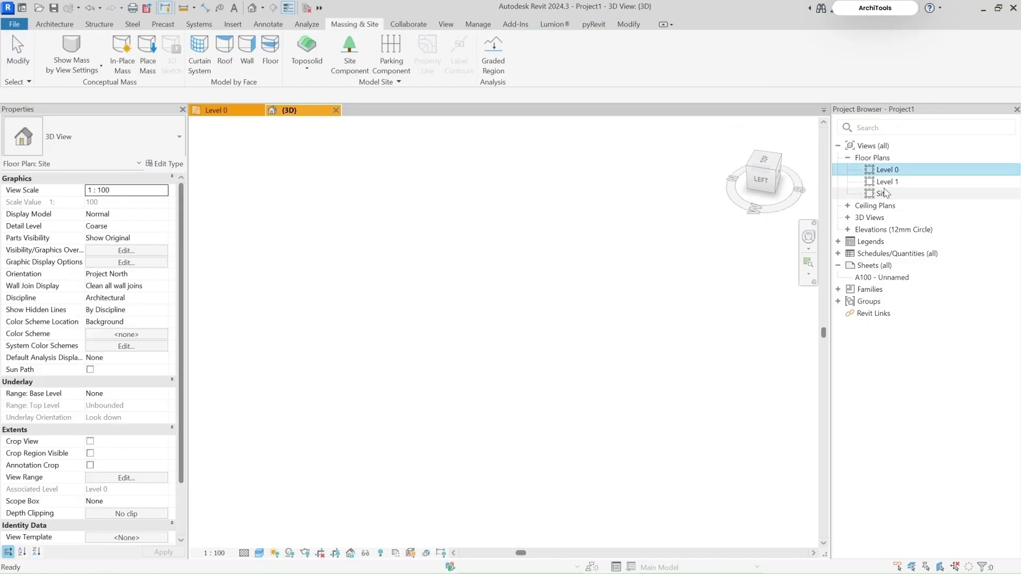
pyautogui.scroll(-3, 479, 229)
pyautogui.scroll(1, 510, 224)
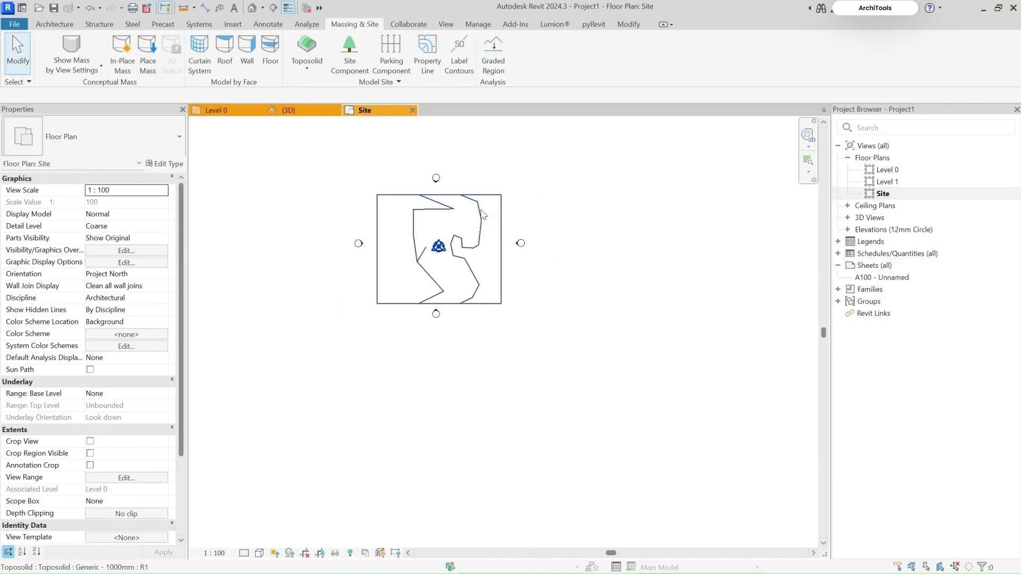
pyautogui.scroll(4, 366, 157)
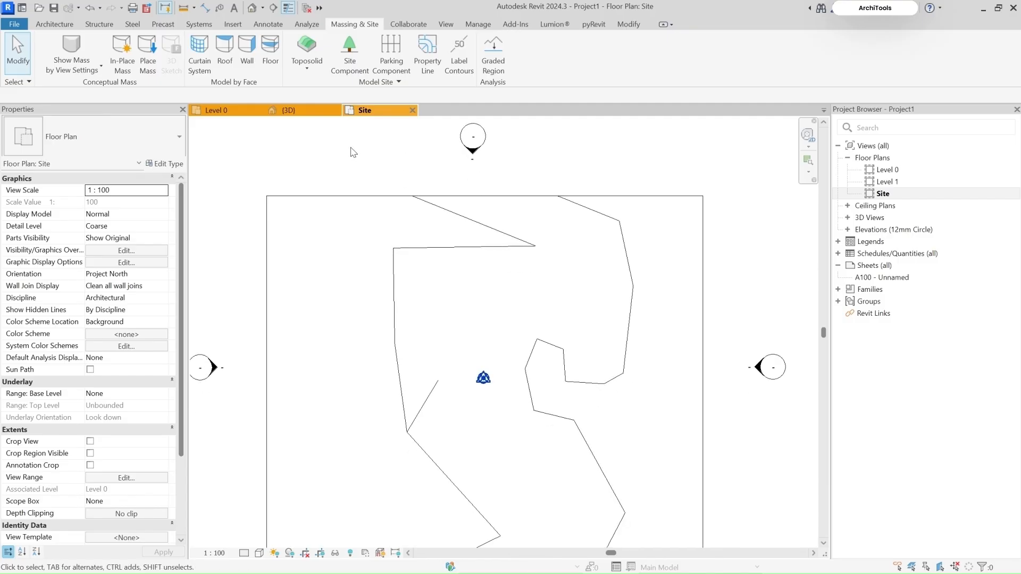
# Import the DXF file cadmapper-orinda-california-us.dxf into the Site plan with the default import settings.
pyautogui.click(232, 25)
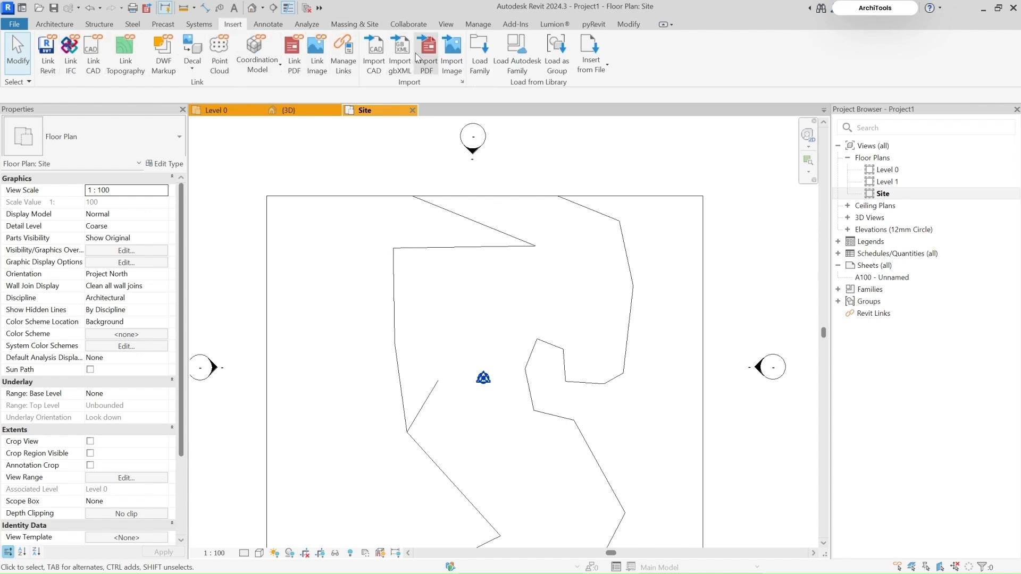
pyautogui.click(375, 60)
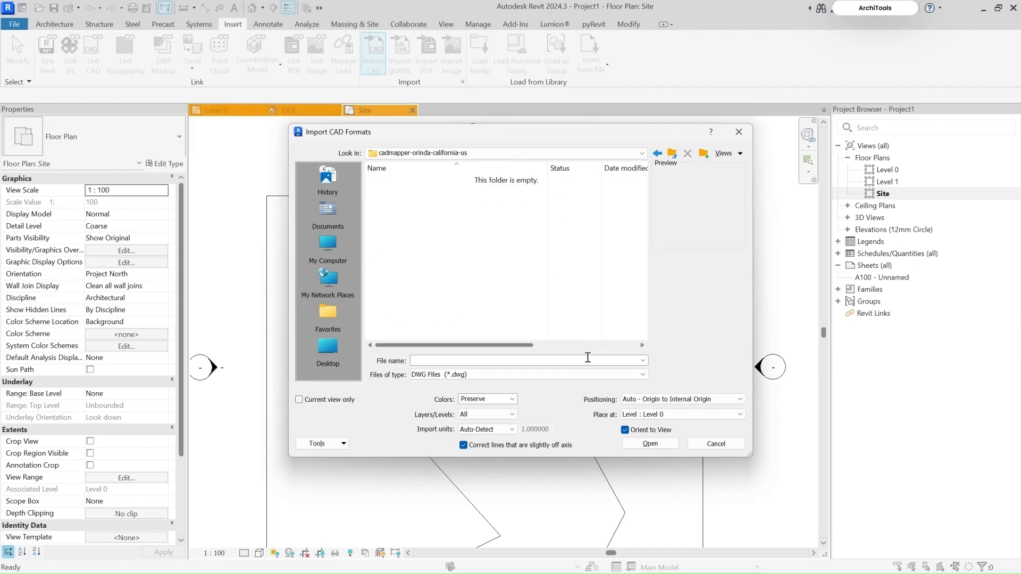
pyautogui.click(501, 375)
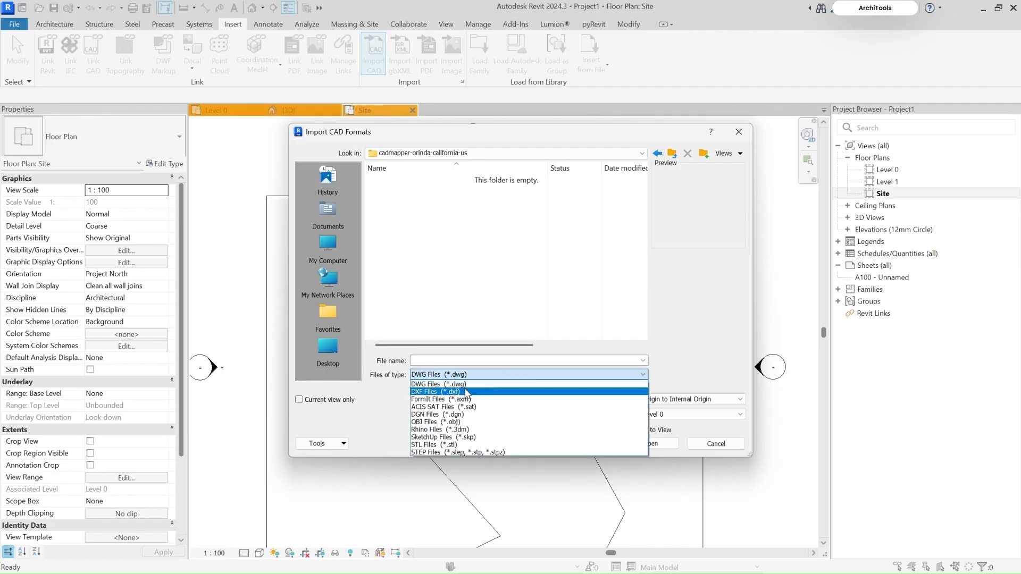
pyautogui.click(424, 392)
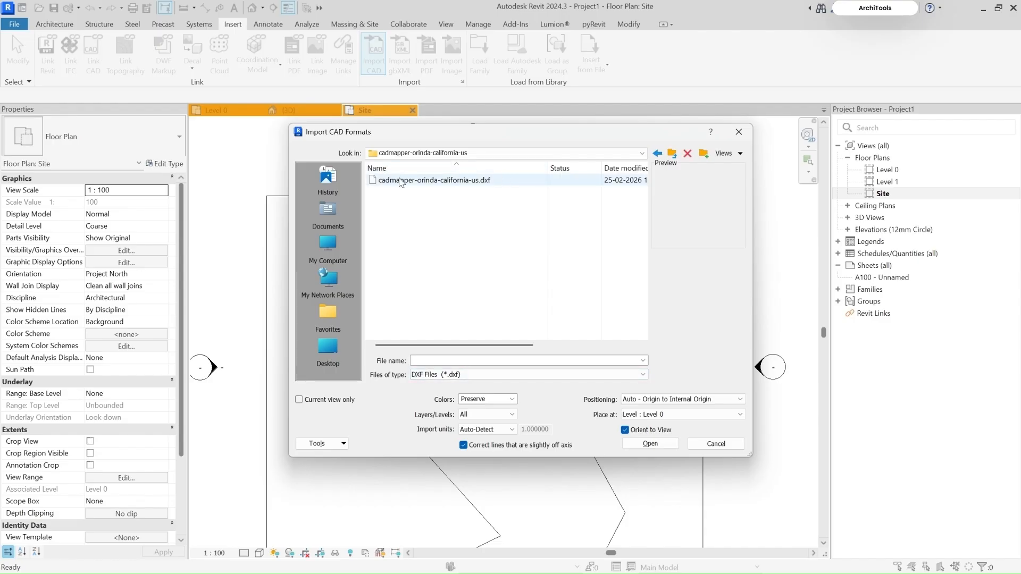
pyautogui.click(377, 179)
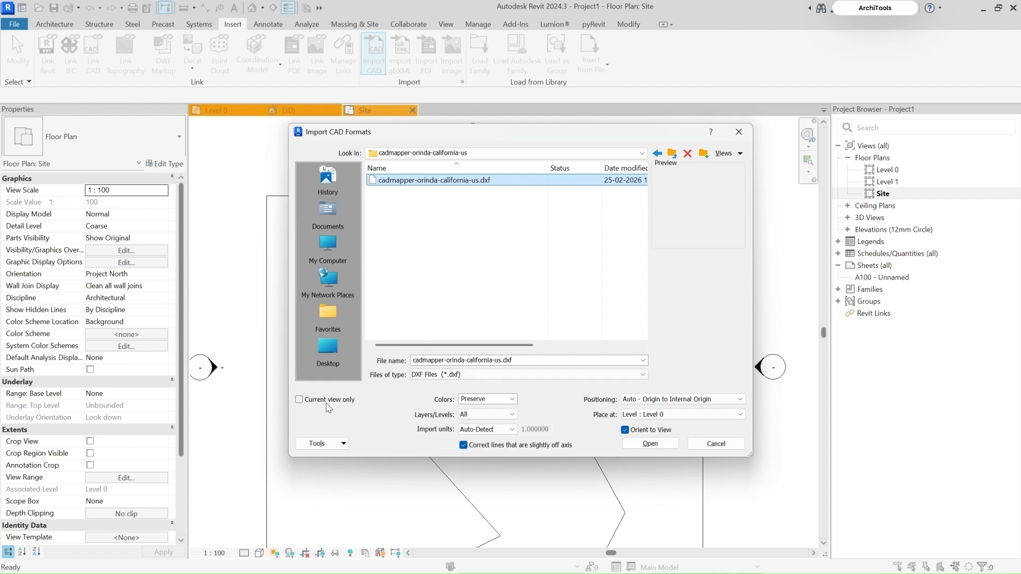
pyautogui.click(651, 443)
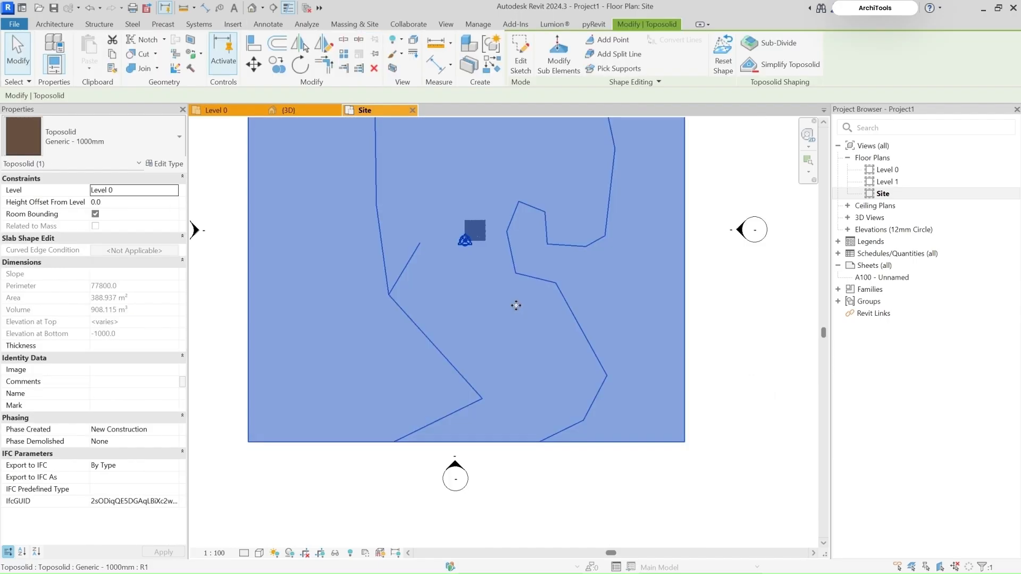
# Temporarily hide the existing toposolid in the Site plan.
pyautogui.moveTo(516, 306); pyautogui.dragTo(542, 330, button='middle')
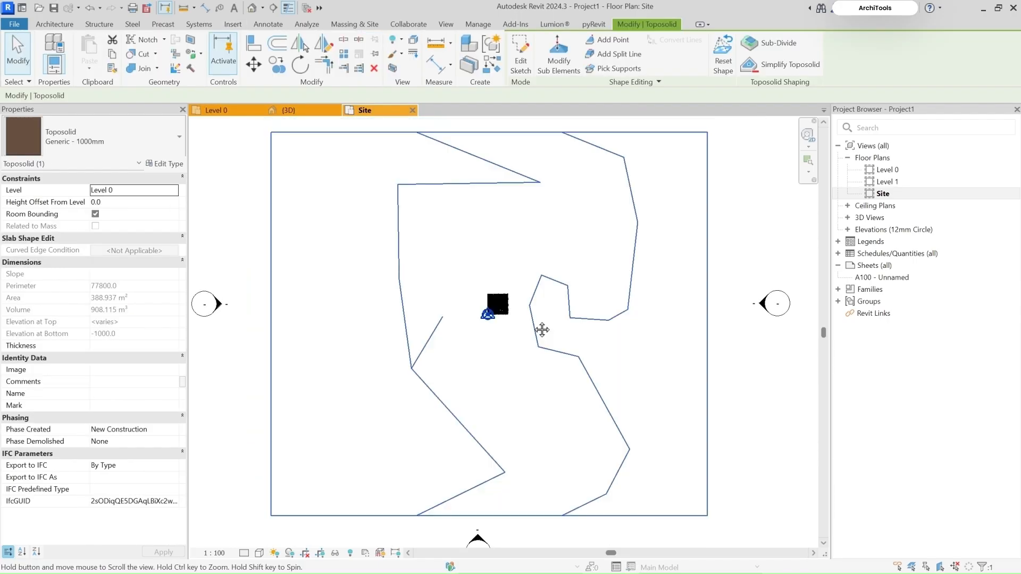
pyautogui.press('Escape')
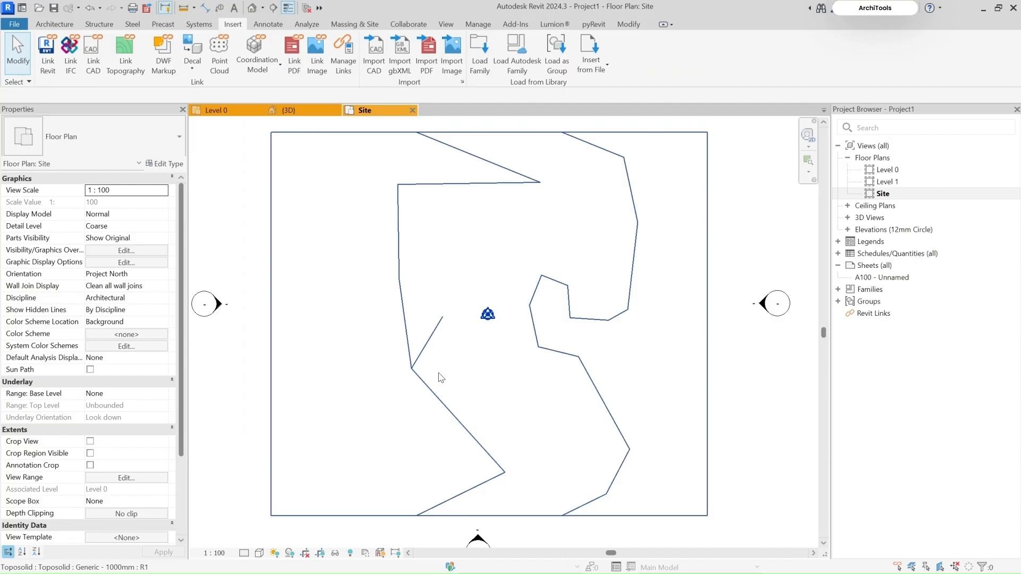
pyautogui.click(594, 390)
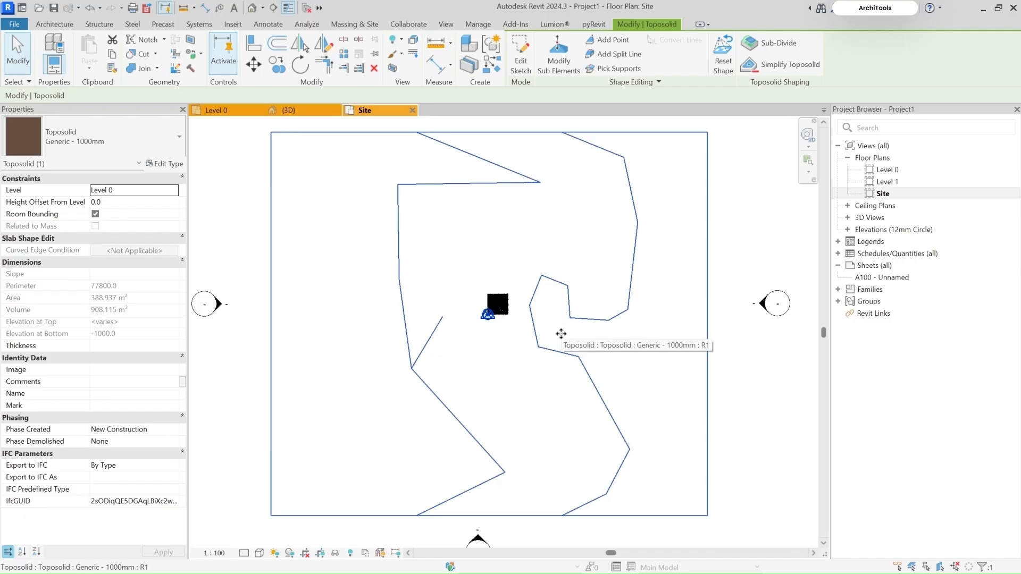
pyautogui.press('h')
pyautogui.press('h')
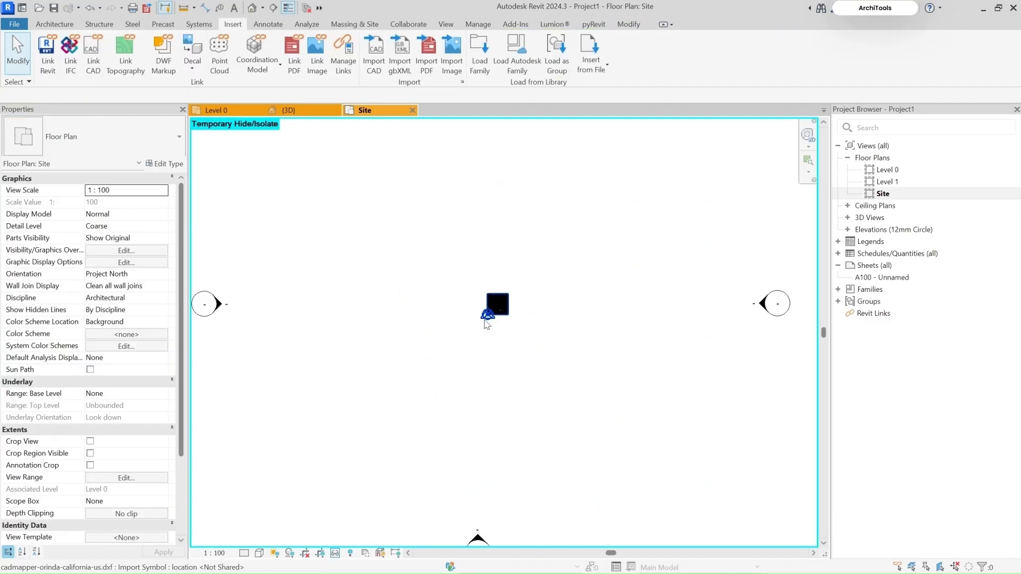
# Examine the imported map's extent and its building and contour lines around the survey point.
pyautogui.scroll(5, 526, 295)
pyautogui.click(553, 277)
pyautogui.scroll(3, 553, 277)
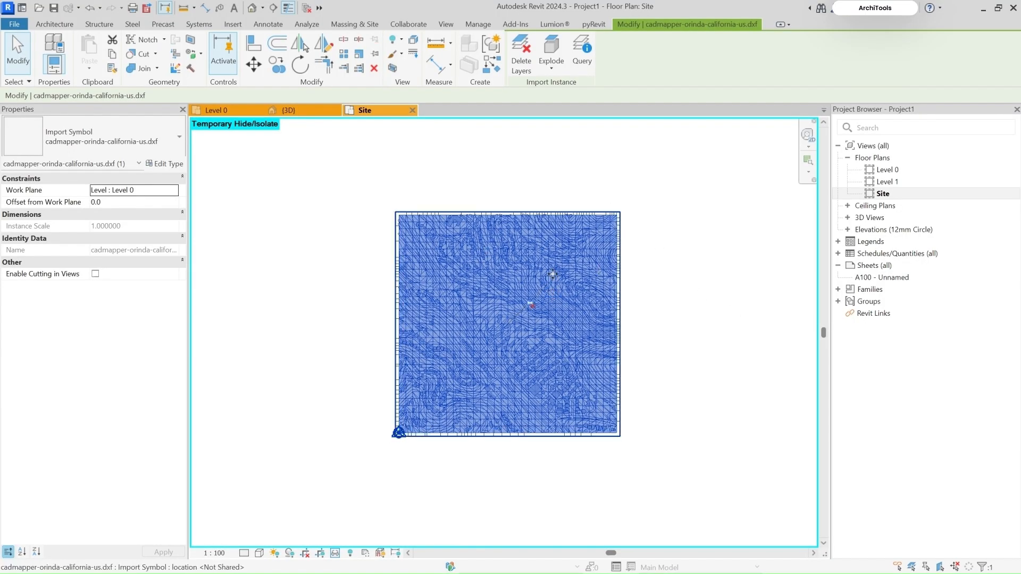
pyautogui.moveTo(591, 381); pyautogui.dragTo(573, 365, button='middle')
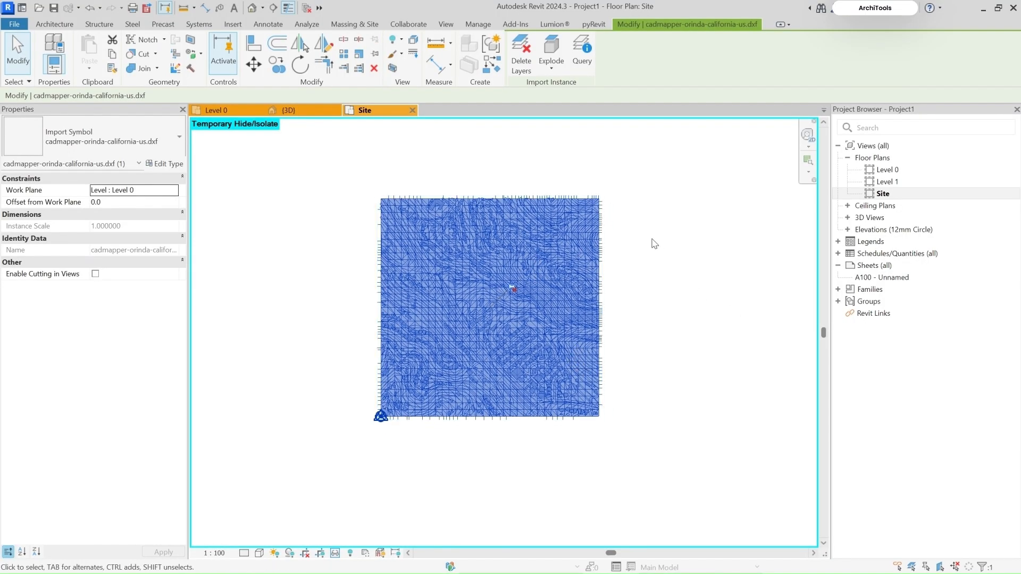
pyautogui.moveTo(599, 282); pyautogui.dragTo(513, 281, button='middle')
pyautogui.scroll(10, 327, 345)
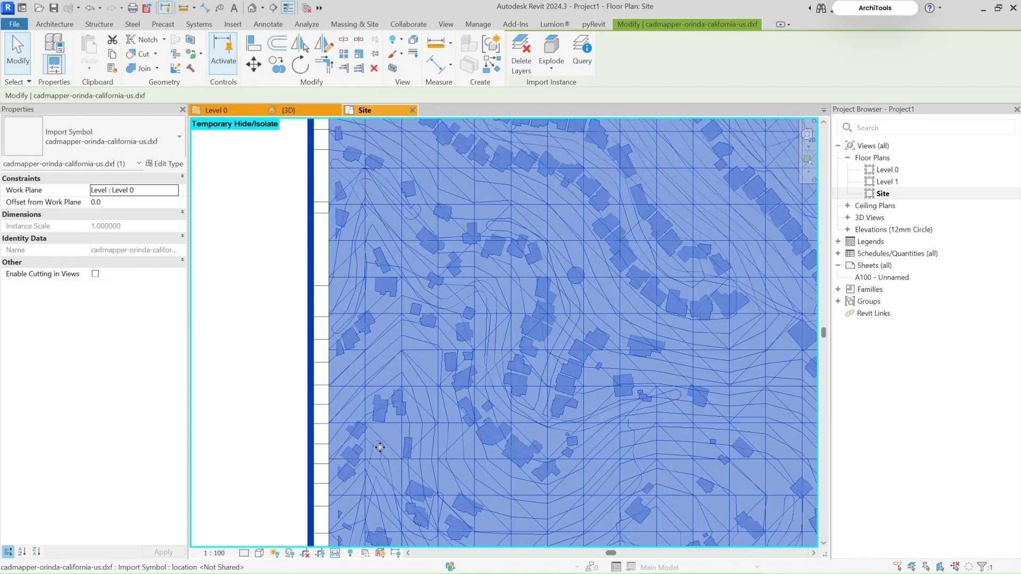
pyautogui.scroll(-2, 372, 418)
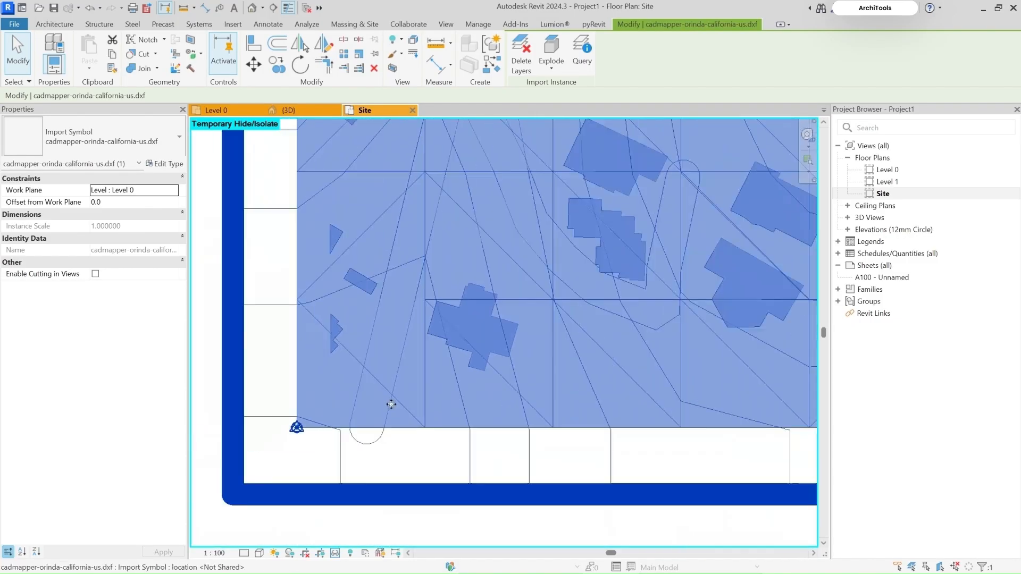
pyautogui.click(394, 415)
pyautogui.scroll(2, 376, 432)
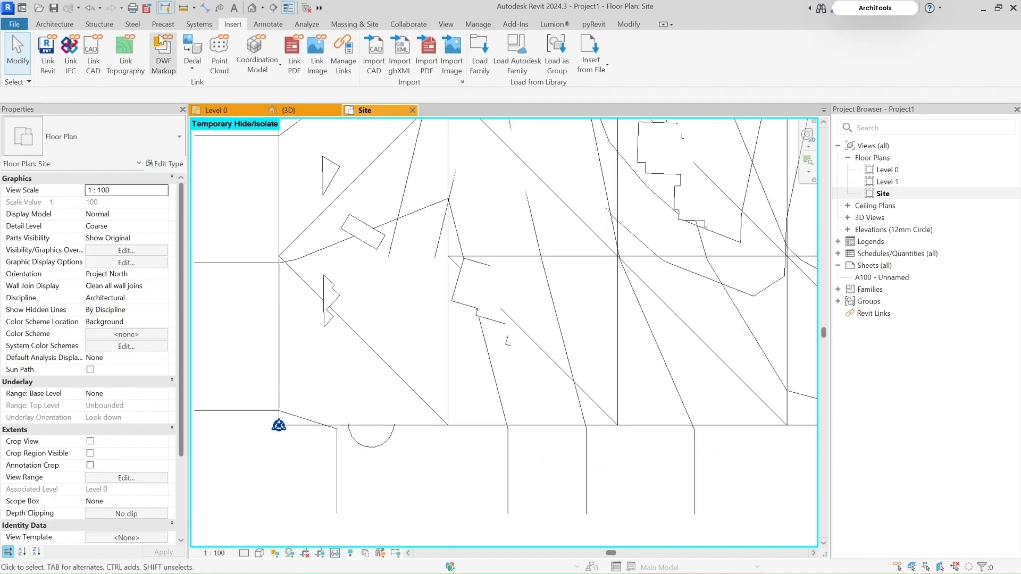
# Scale the imported map numerically by a factor of 1000 about its upper-left corner.
pyautogui.click(356, 429)
pyautogui.scroll(-4, 367, 404)
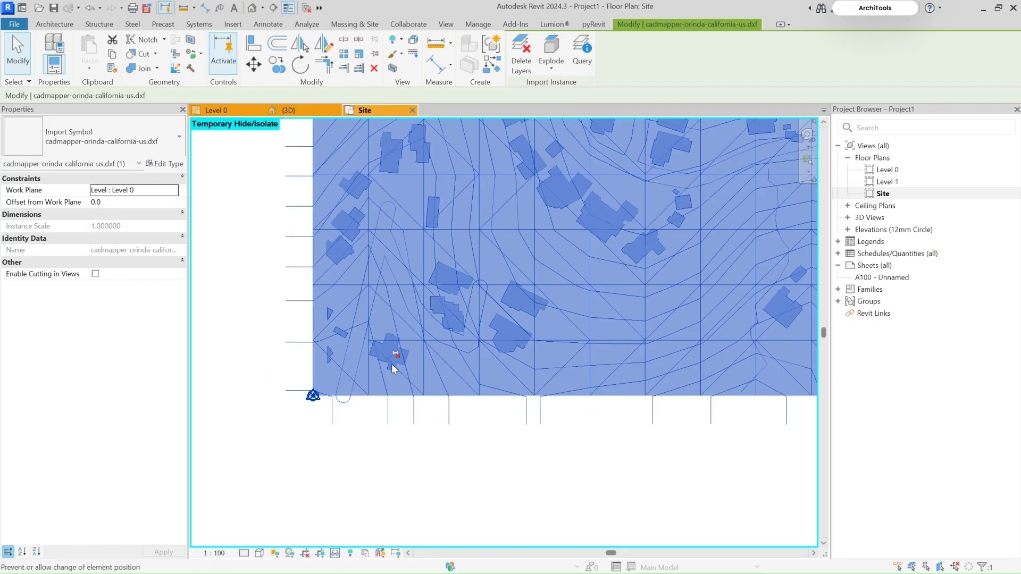
pyautogui.press('z')
pyautogui.press('f')
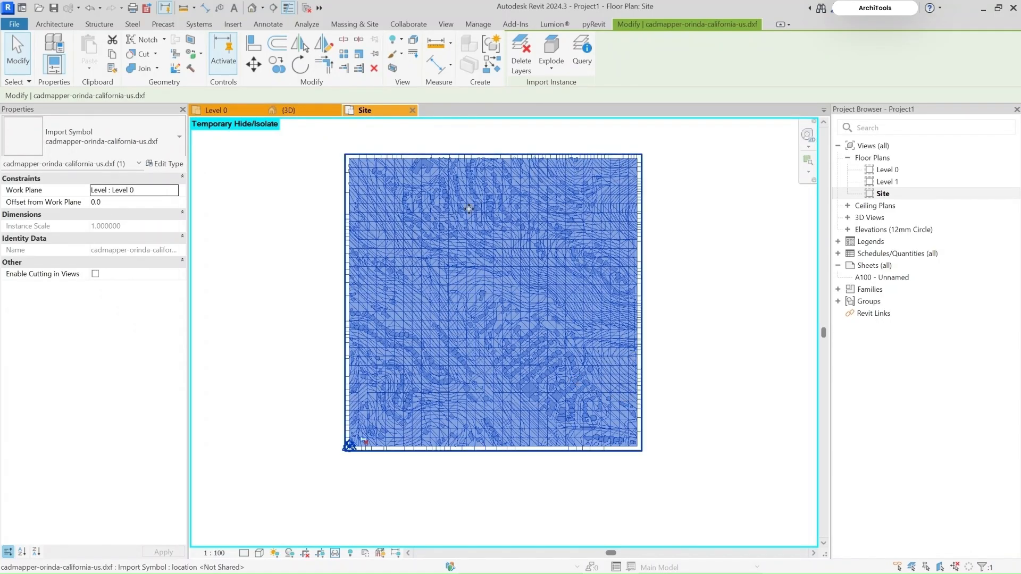
pyautogui.click(360, 53)
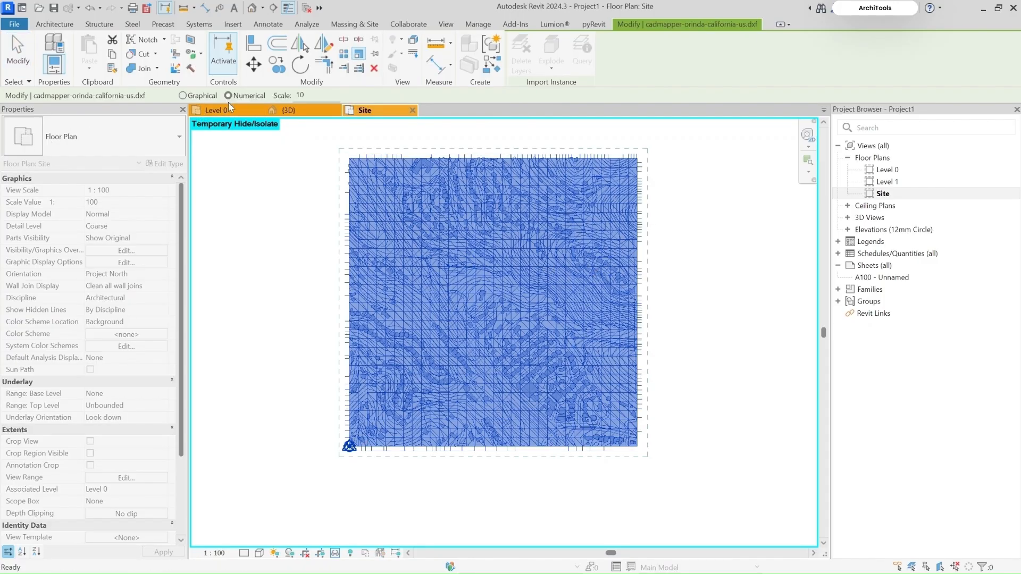
pyautogui.doubleClick(300, 95)
pyautogui.write('1000')
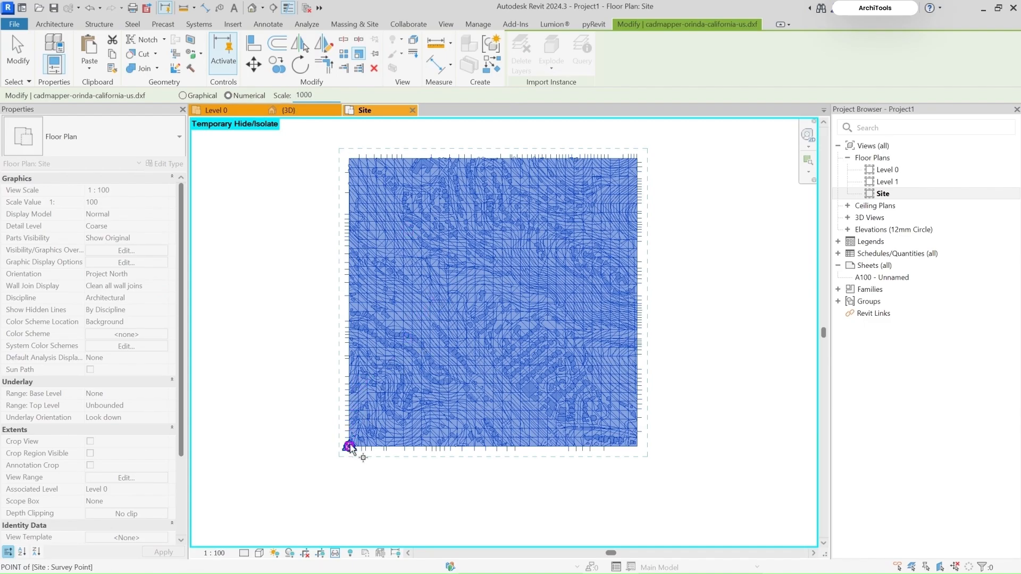
pyautogui.click(349, 158)
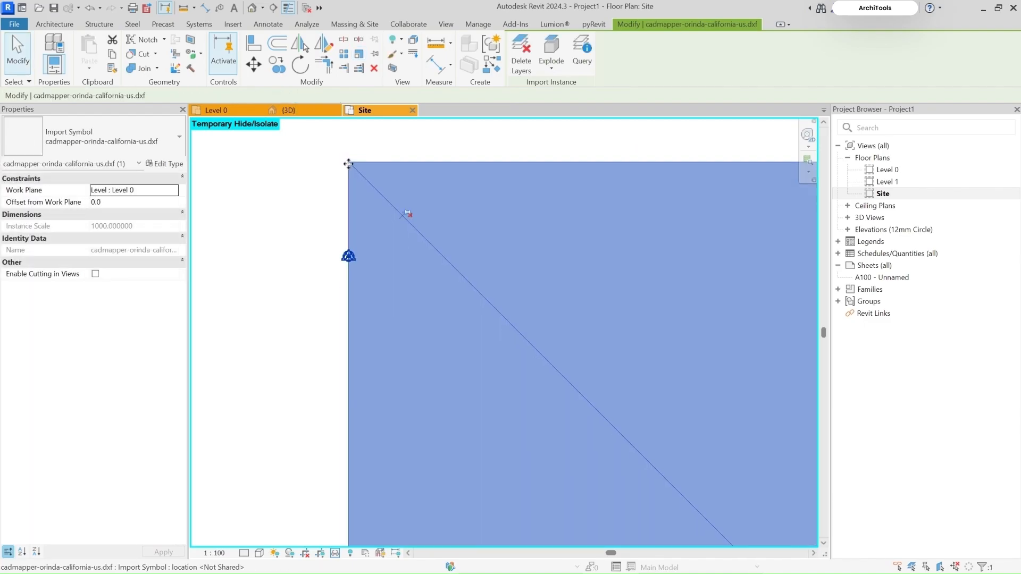
# Inspect the scaled map's full extent, grid, contours and building outlines.
pyautogui.scroll(-10, 350, 162)
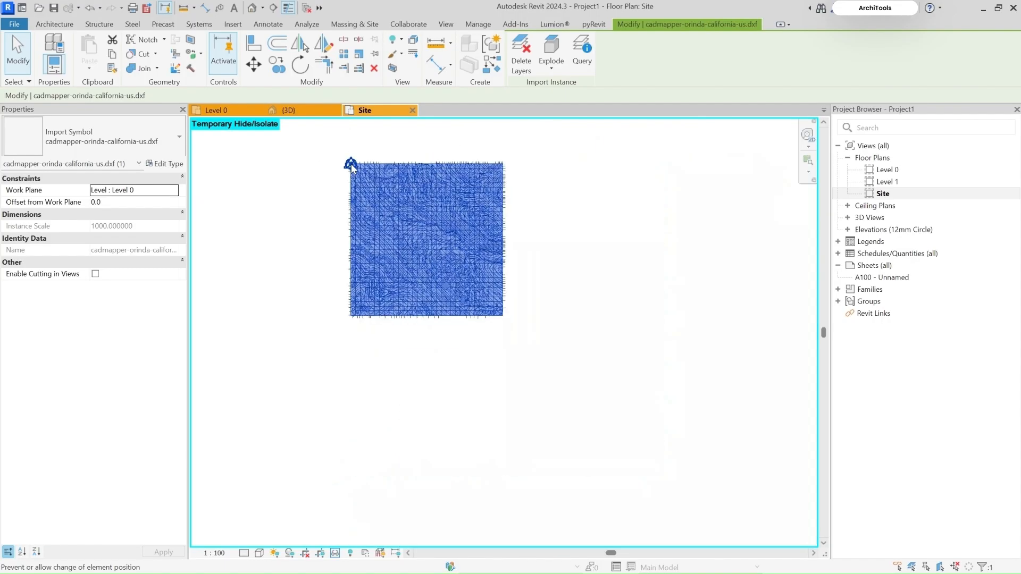
pyautogui.scroll(3, 383, 199)
pyautogui.click(655, 319)
pyautogui.moveTo(450, 293); pyautogui.dragTo(464, 317, button='middle')
pyautogui.scroll(2, 464, 317)
pyautogui.scroll(-1, 587, 289)
pyautogui.moveTo(587, 290); pyautogui.dragTo(568, 305, button='middle')
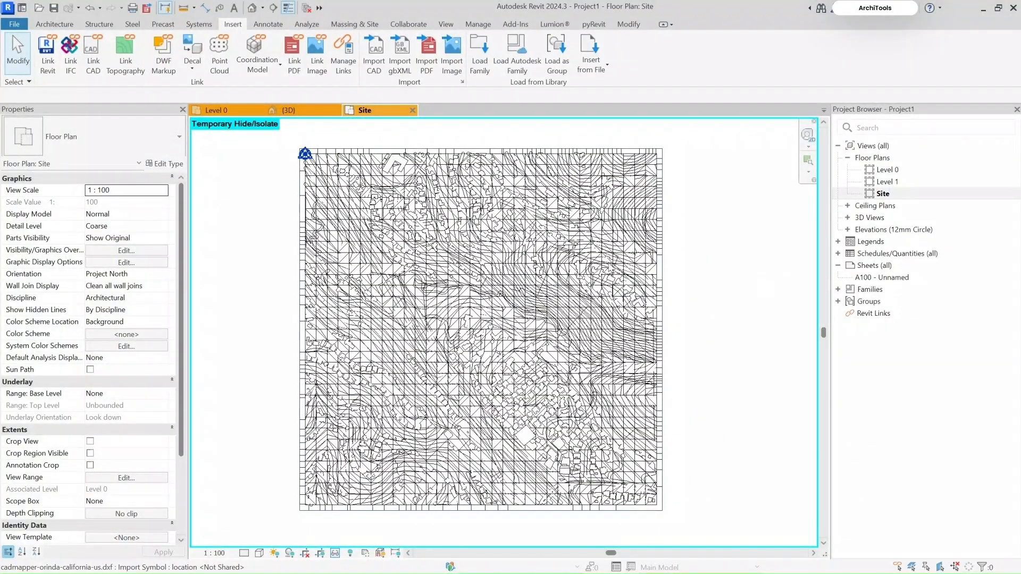
pyautogui.scroll(4, 615, 260)
pyautogui.scroll(-2, 614, 260)
pyautogui.scroll(2, 478, 330)
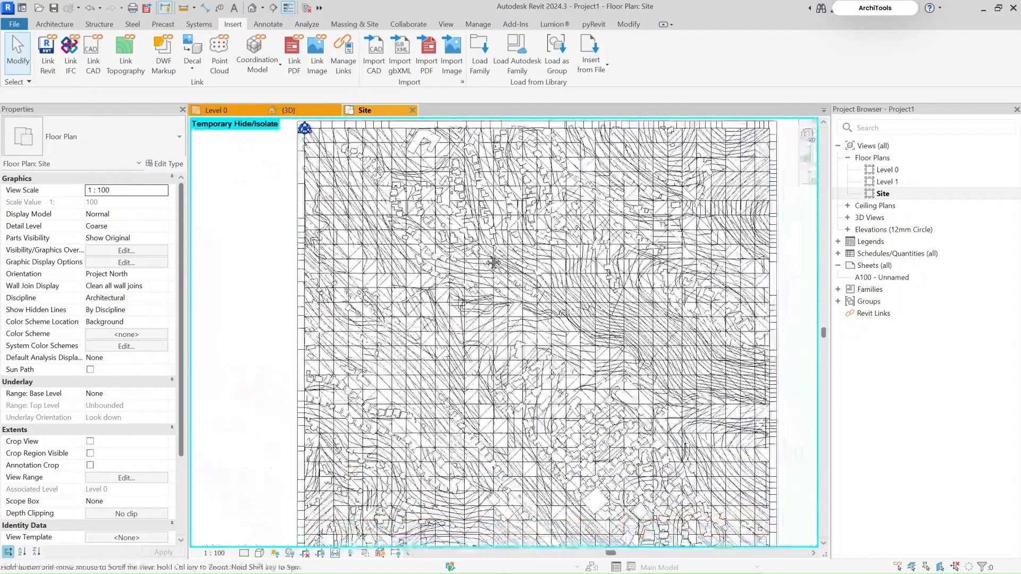
pyautogui.scroll(-3, 490, 287)
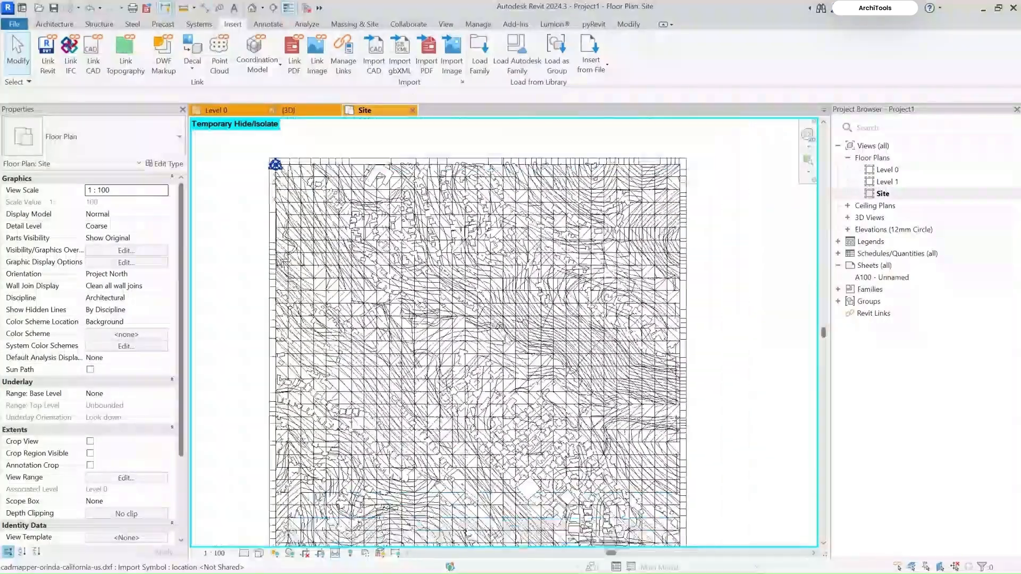
pyautogui.scroll(1, 489, 287)
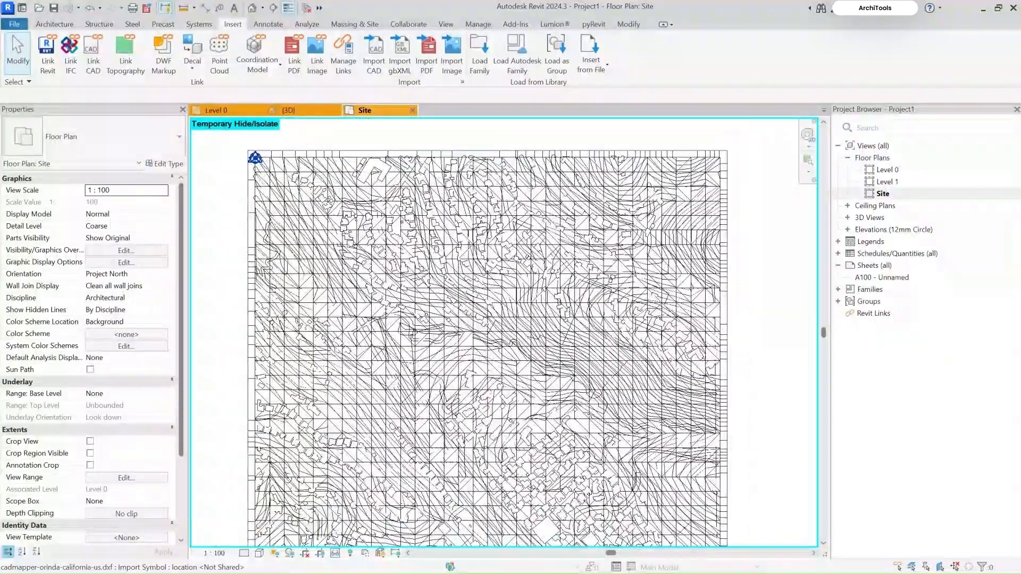
pyautogui.scroll(-3, 569, 261)
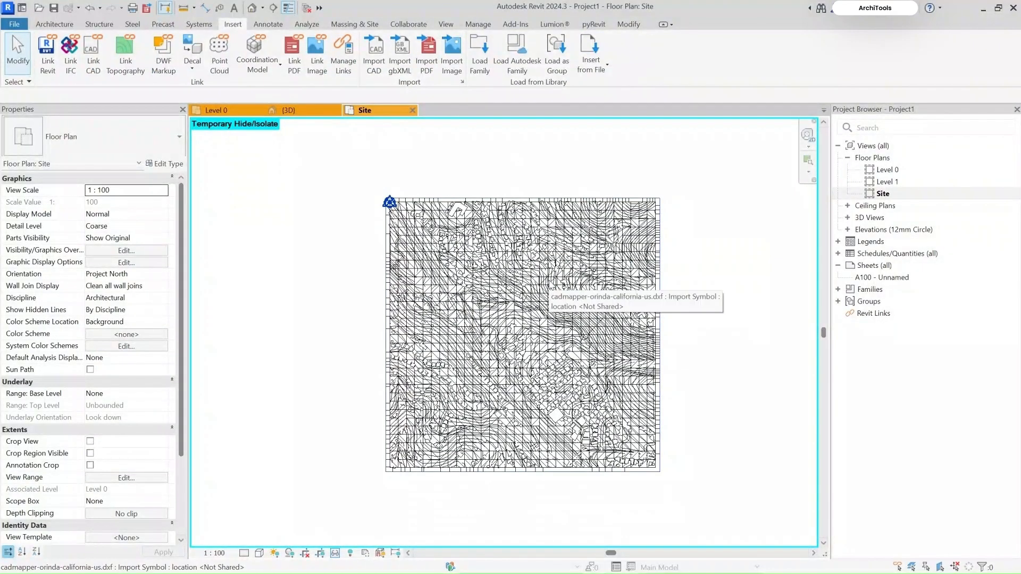
# Reset the temporary hiding in the Site plan to restore the hidden toposolid.
pyautogui.press('h')
pyautogui.press('r')
pyautogui.moveTo(471, 264); pyautogui.dragTo(455, 259, button='middle')
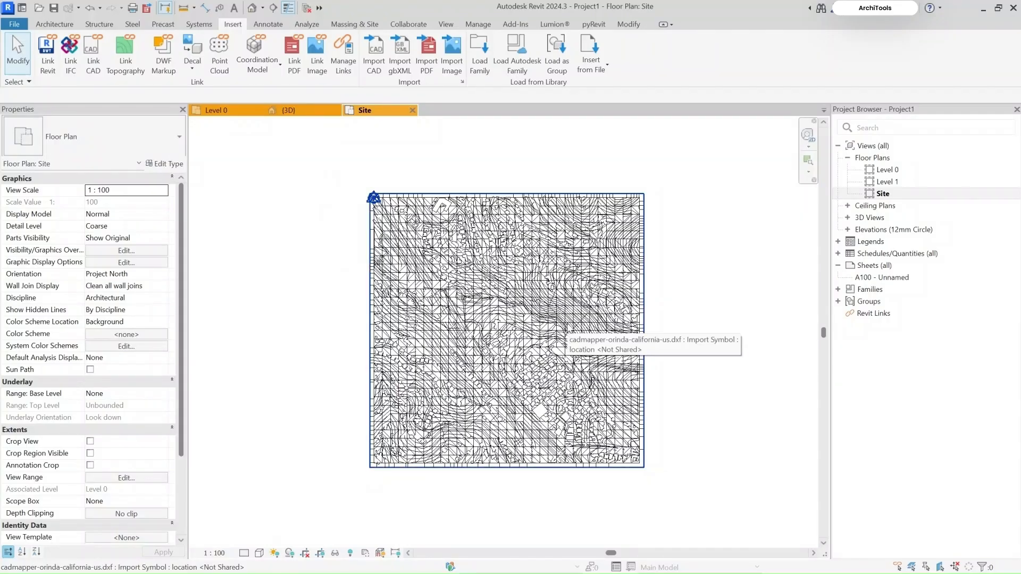
pyautogui.scroll(2, 598, 345)
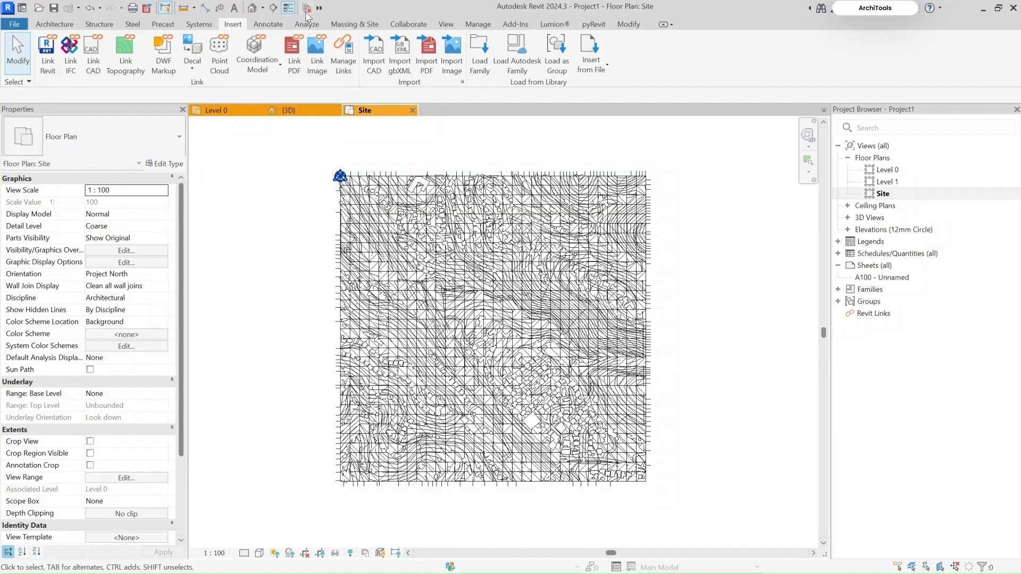
# Start a toposolid from import using the Create from CAD option and pick the Orinda map as its source.
pyautogui.click(369, 24)
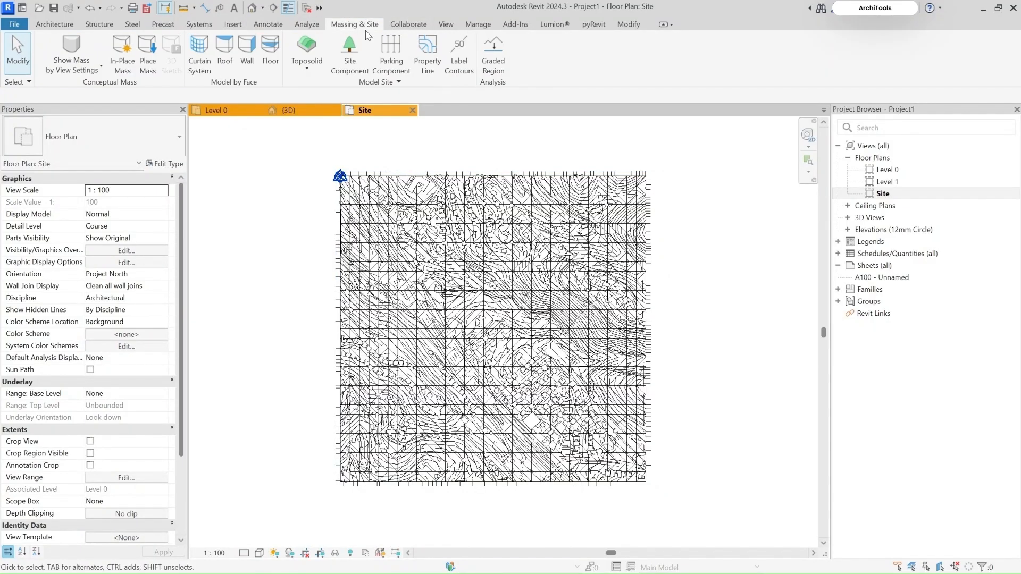
pyautogui.click(308, 78)
pyautogui.click(340, 109)
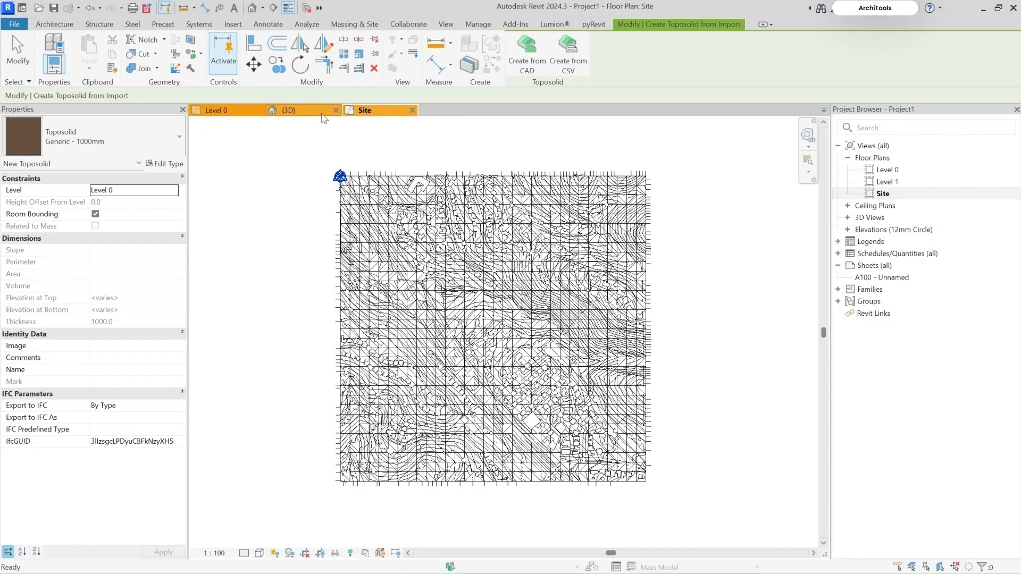
pyautogui.click(529, 67)
pyautogui.click(522, 230)
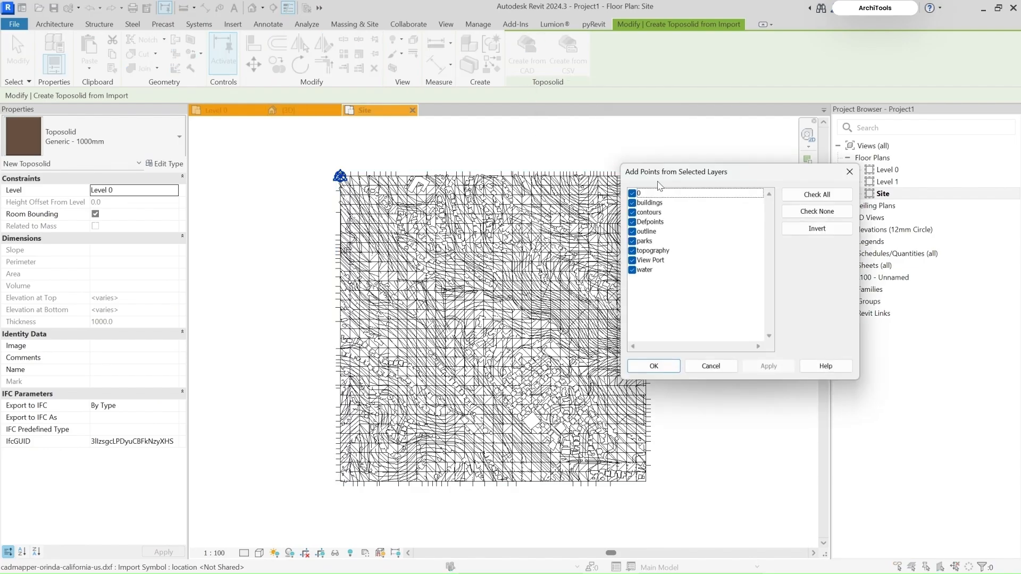
# Generate the toposolid using points from only the contours layer of the imported Orinda map.
pyautogui.moveTo(710, 167); pyautogui.dragTo(741, 153)
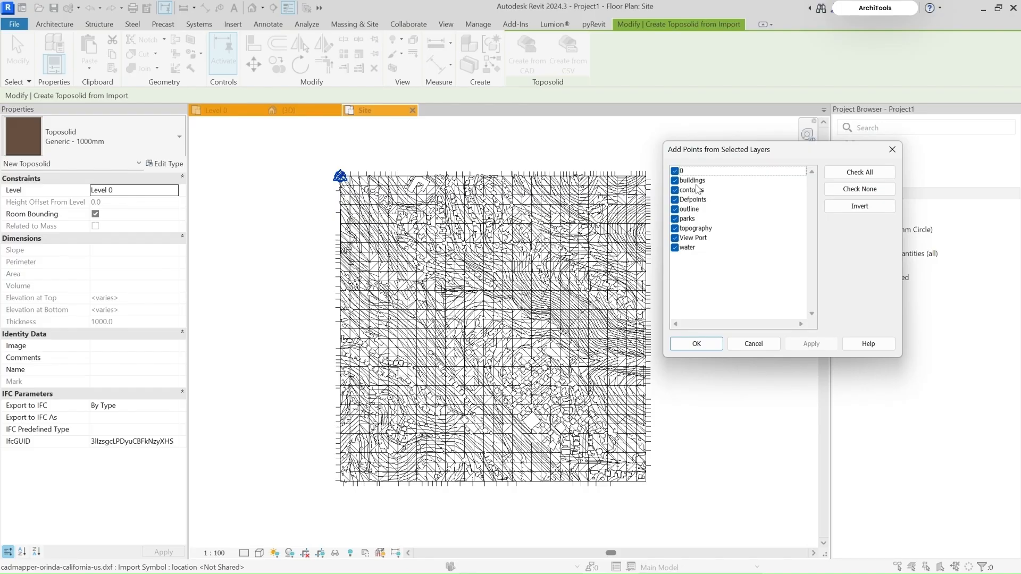
pyautogui.click(675, 171)
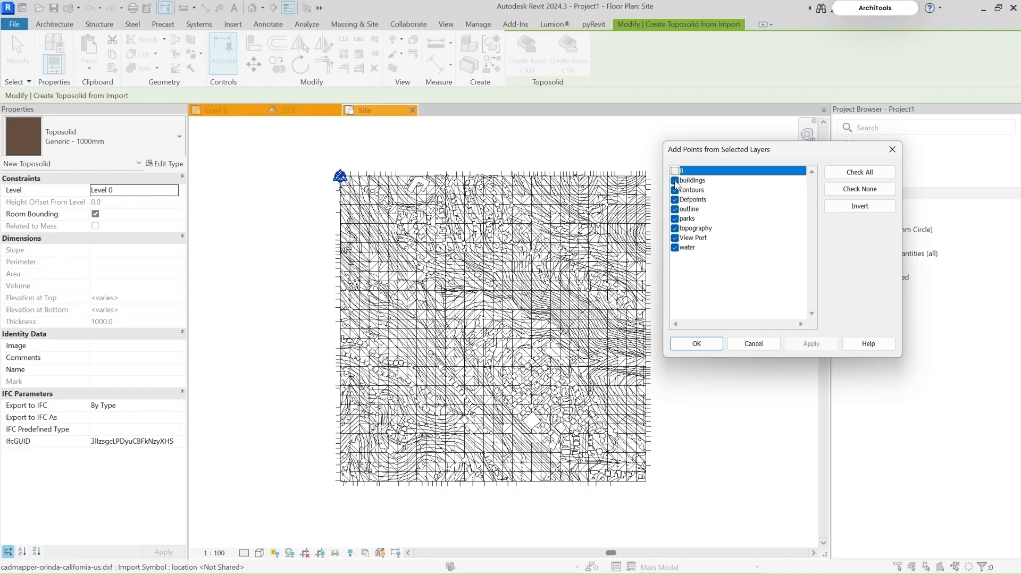
pyautogui.click(675, 181)
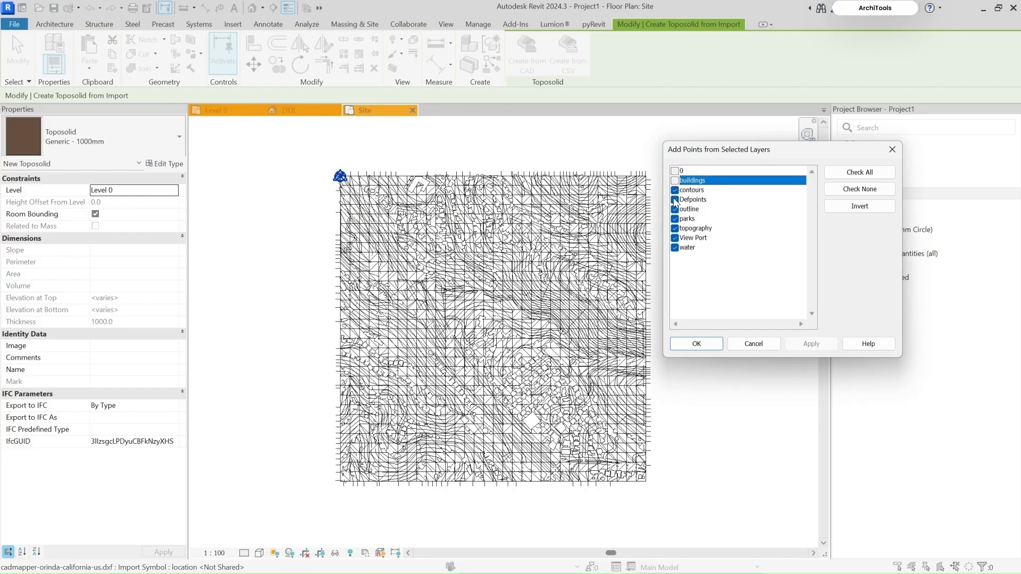
pyautogui.click(674, 200)
pyautogui.click(878, 191)
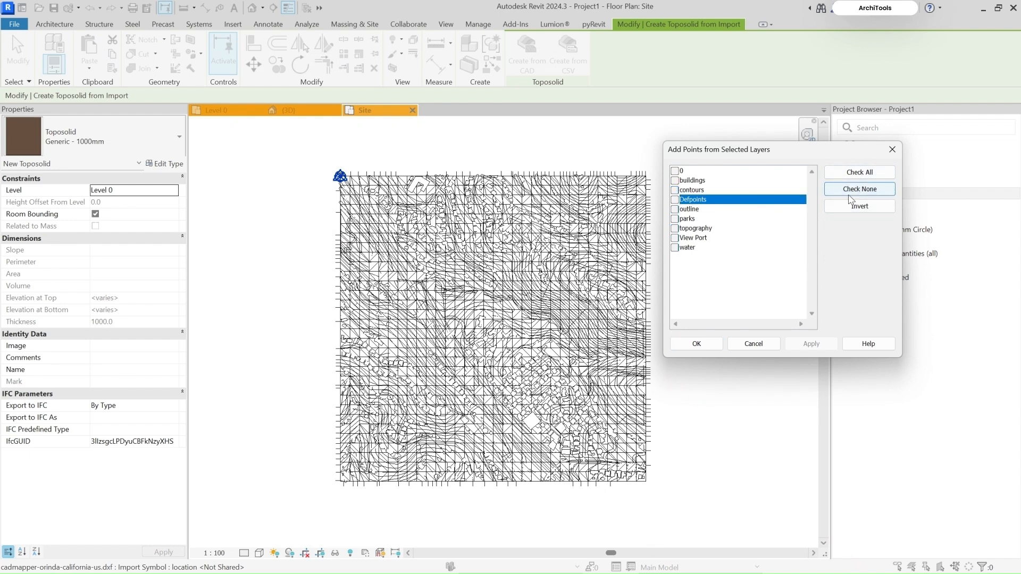
pyautogui.click(675, 191)
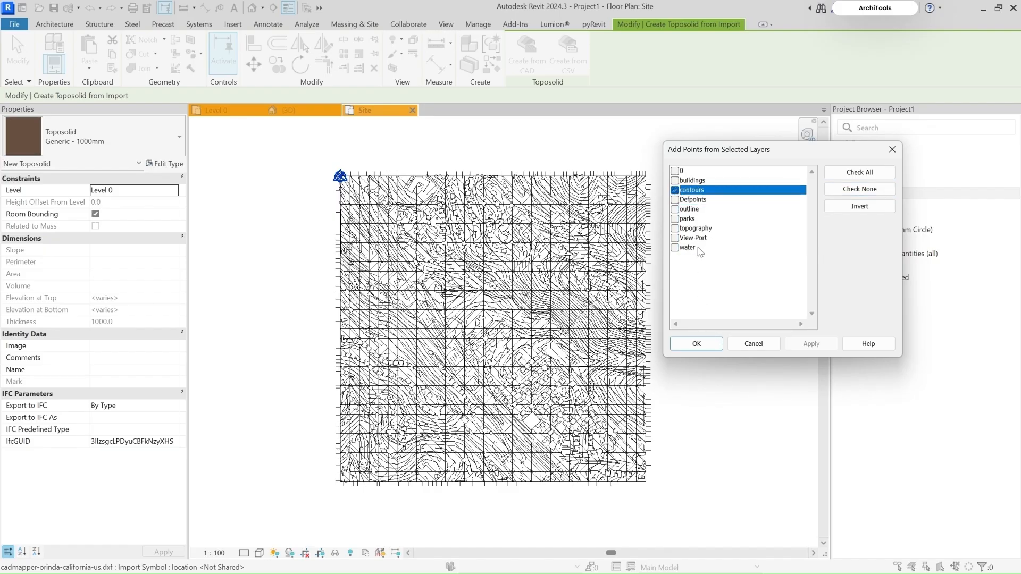
pyautogui.click(696, 344)
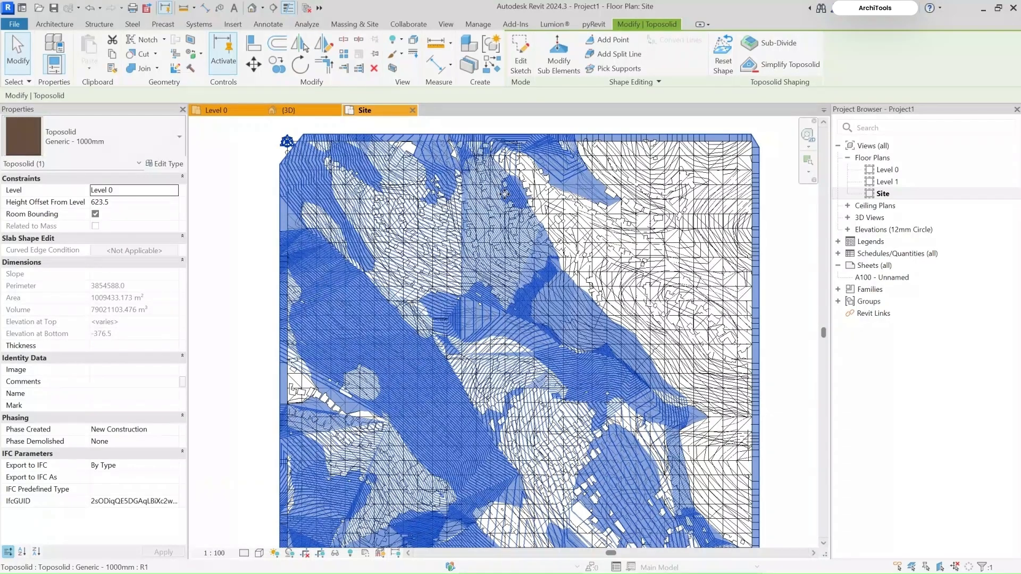
# Open the default 3D view fitted to the whole model and hide the imported Orinda map in it.
pyautogui.click(251, 8)
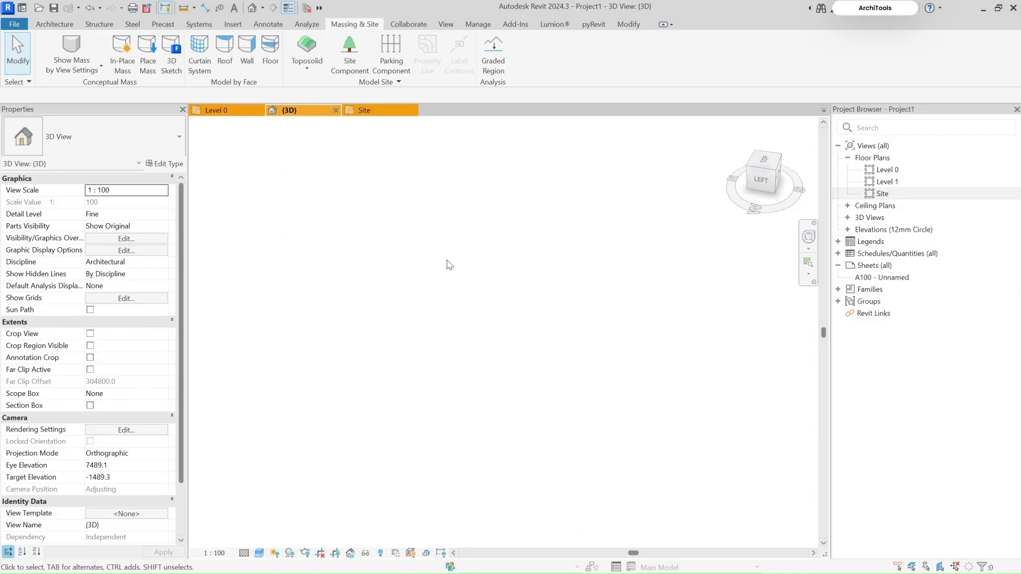
pyautogui.press('z')
pyautogui.press('f')
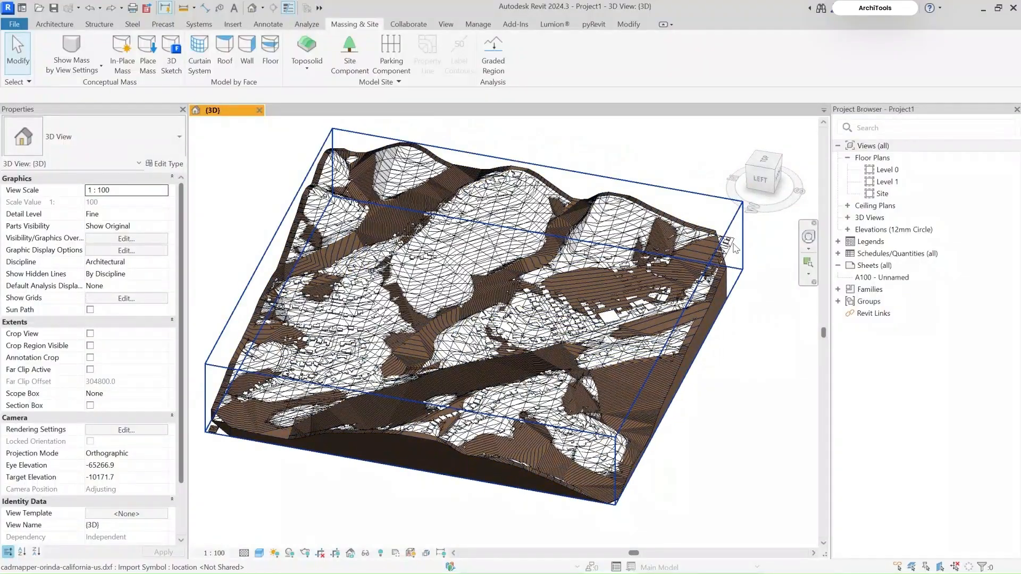
pyautogui.click(735, 248)
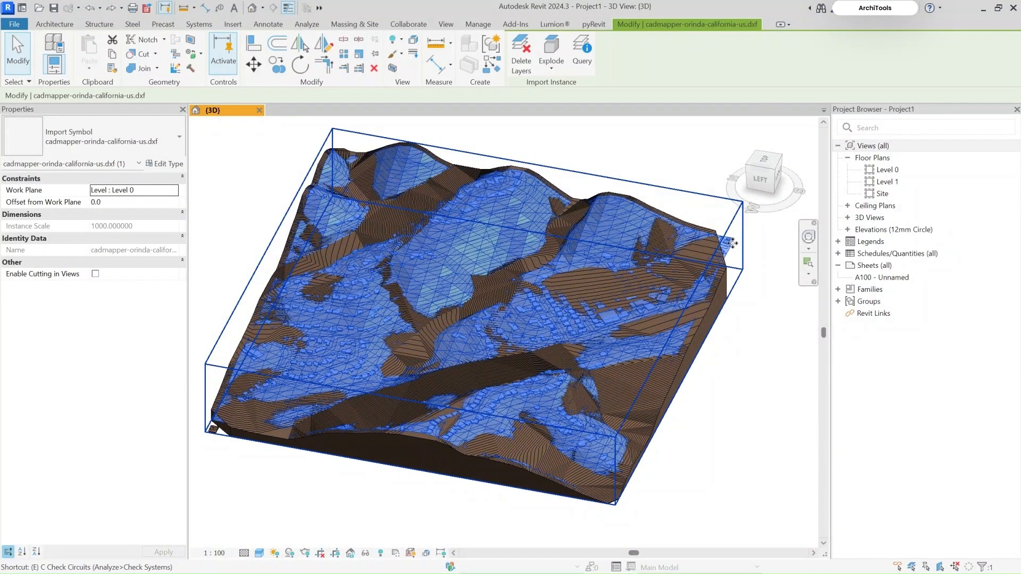
pyautogui.press('e')
pyautogui.press('h')
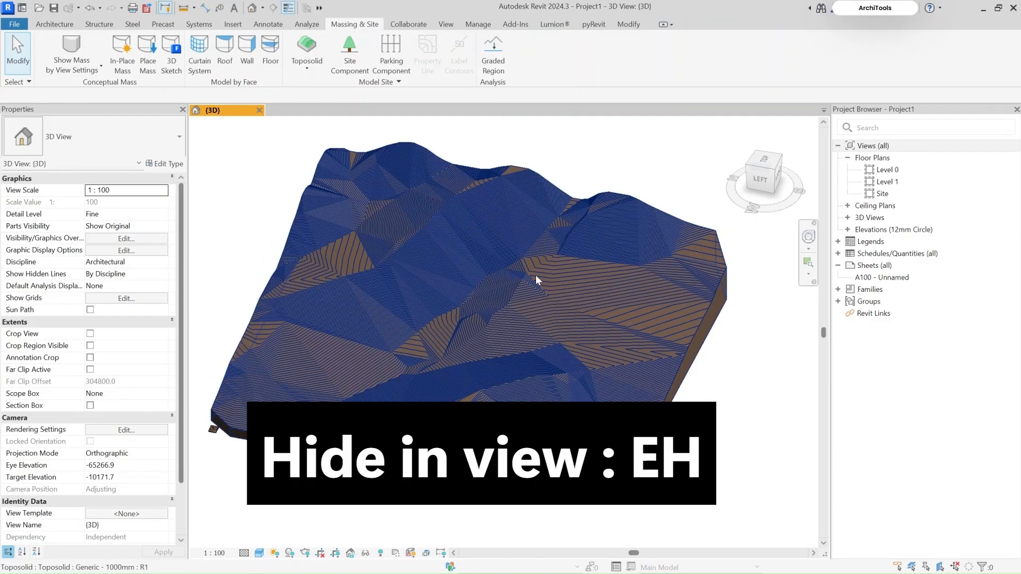
# Examine the contour-based toposolid's hills, slopes and edges from several angles in 3D.
pyautogui.keyDown('shift'); pyautogui.moveTo(582, 297); pyautogui.dragTo(563, 267, button='middle'); pyautogui.keyUp('shift')
pyautogui.keyDown('shift'); pyautogui.moveTo(654, 289); pyautogui.dragTo(685, 367, button='middle'); pyautogui.keyUp('shift')
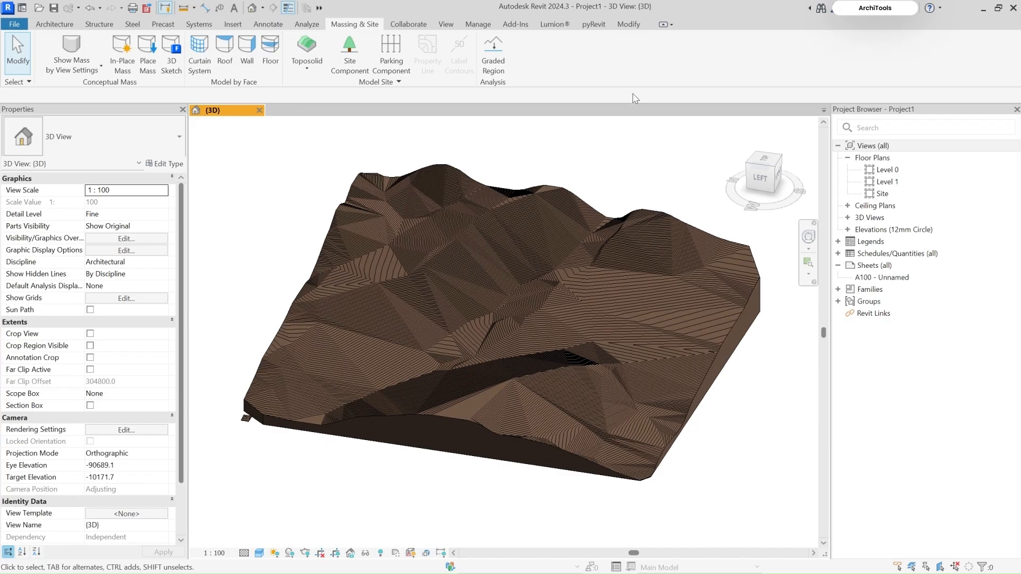
pyautogui.keyDown('shift'); pyautogui.moveTo(383, 220); pyautogui.dragTo(535, 153, button='middle'); pyautogui.keyUp('shift')
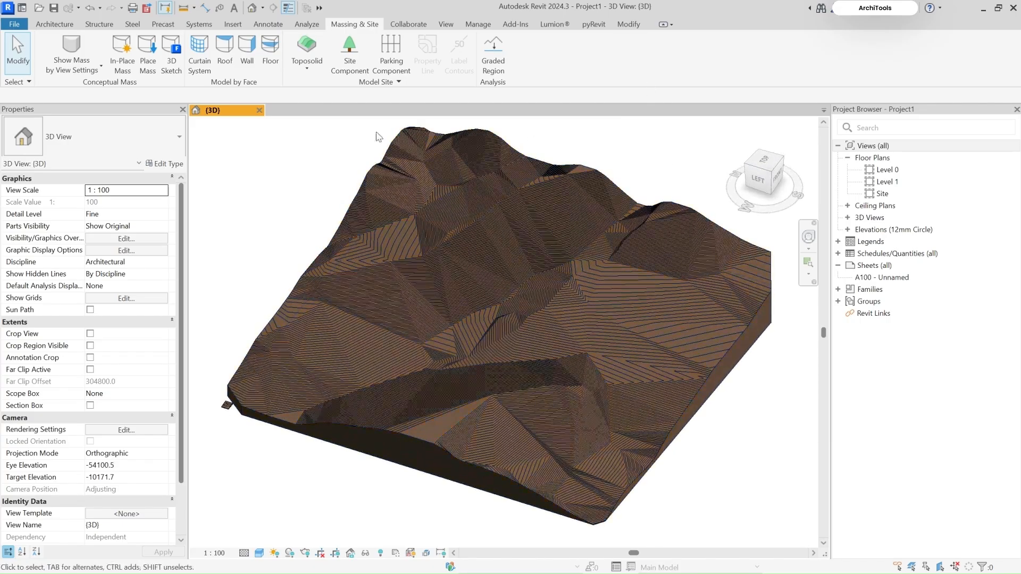
pyautogui.keyDown('shift'); pyautogui.moveTo(464, 442); pyautogui.dragTo(299, 236, button='middle'); pyautogui.keyUp('shift')
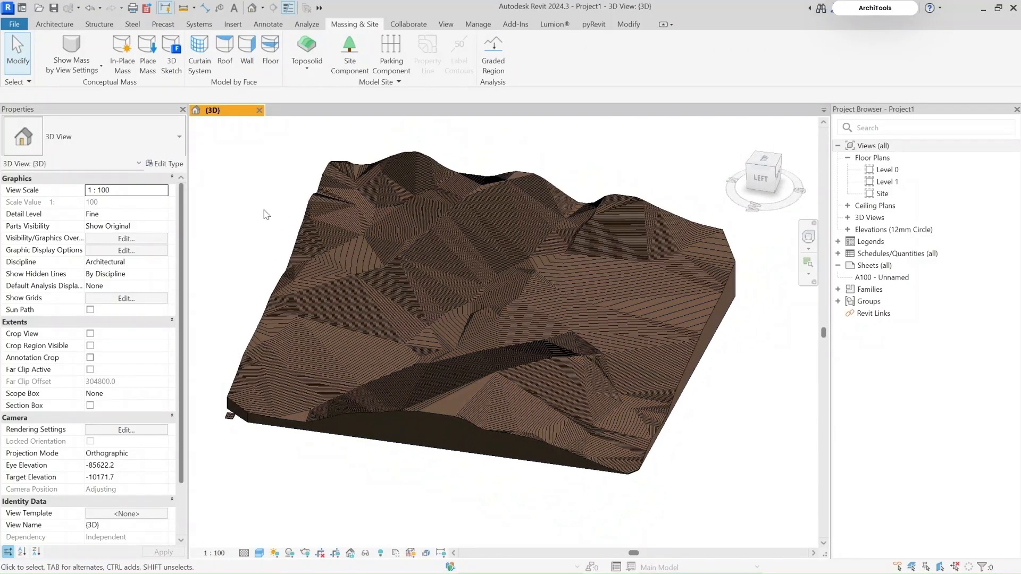
pyautogui.scroll(2, 319, 199)
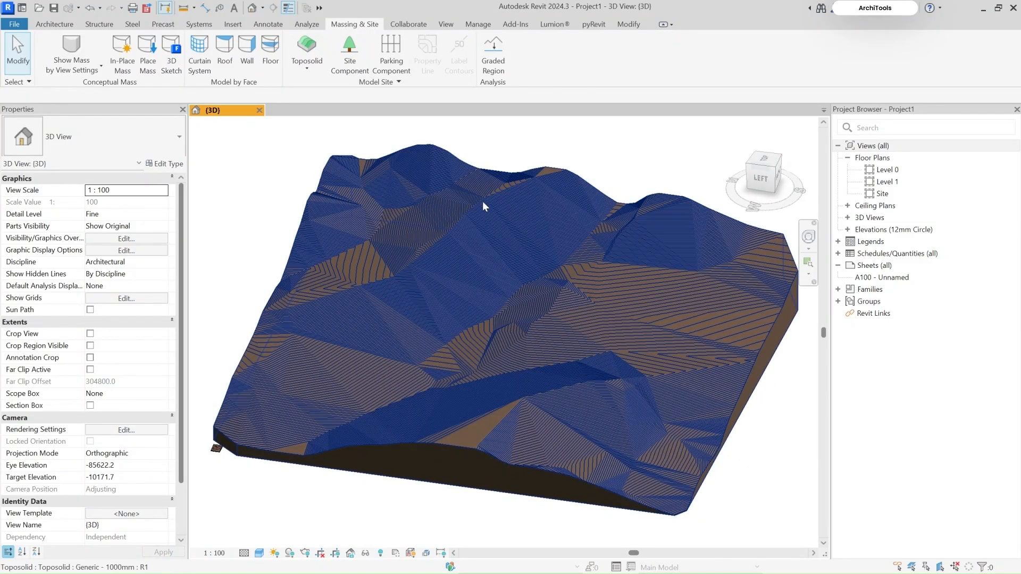
pyautogui.moveTo(504, 258); pyautogui.dragTo(504, 255, button='middle')
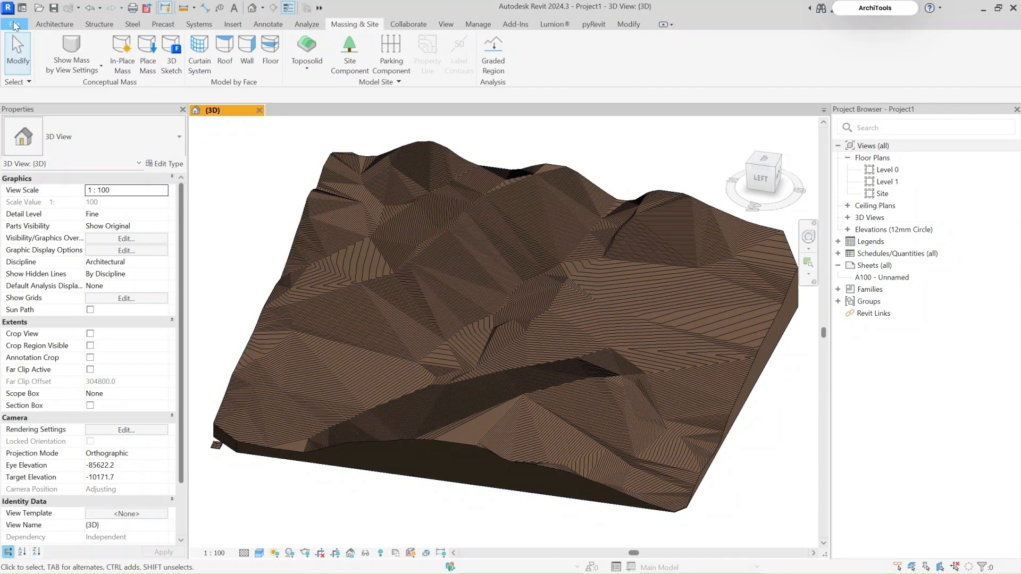
# Create a new family from the Metric Site template and close the inactive views, keeping the Ref. Level plan open.
pyautogui.click(14, 25)
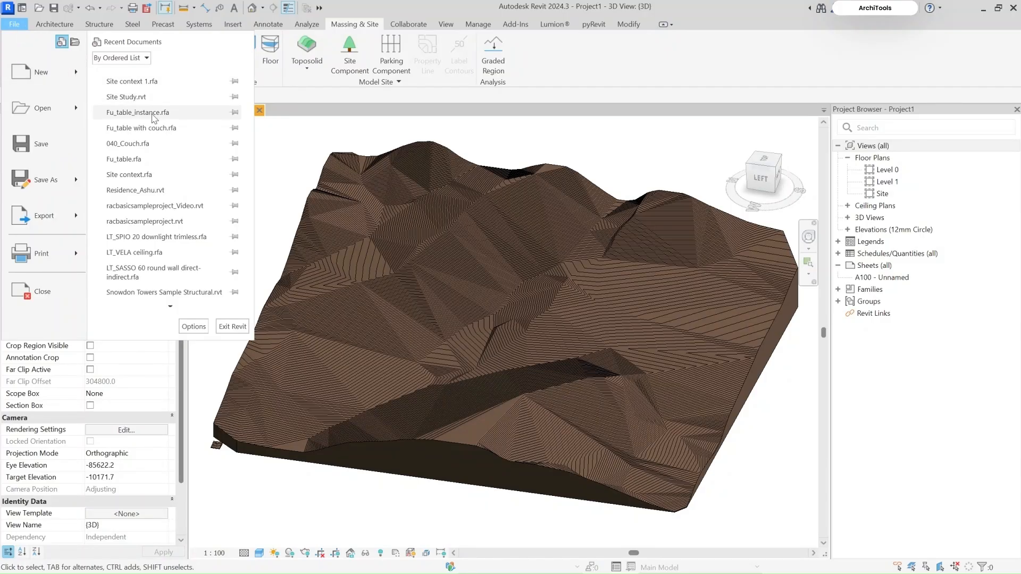
pyautogui.press('Escape')
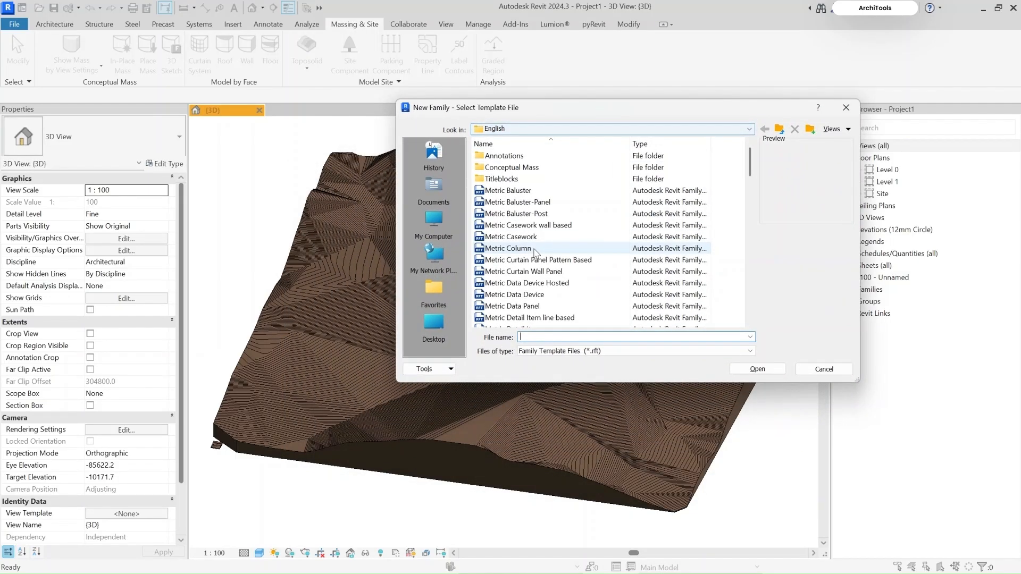
pyautogui.scroll(-10, 515, 261)
pyautogui.scroll(-9, 526, 282)
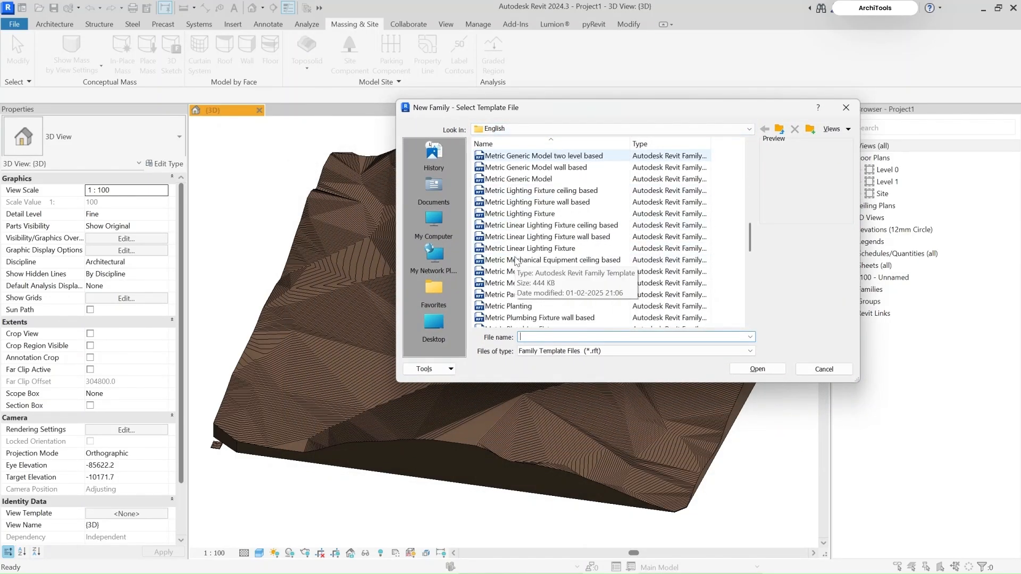
pyautogui.click(531, 306)
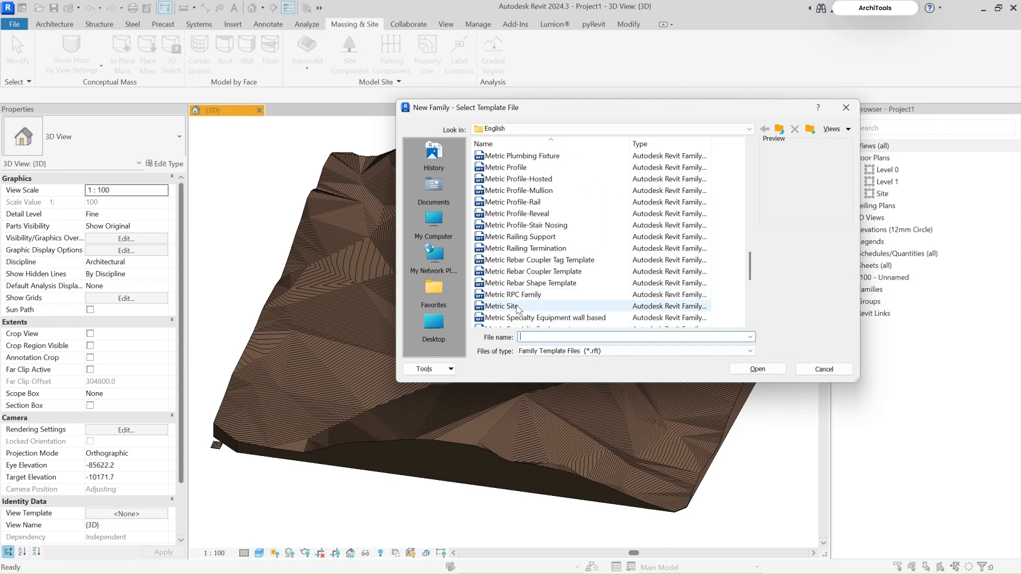
pyautogui.click(757, 369)
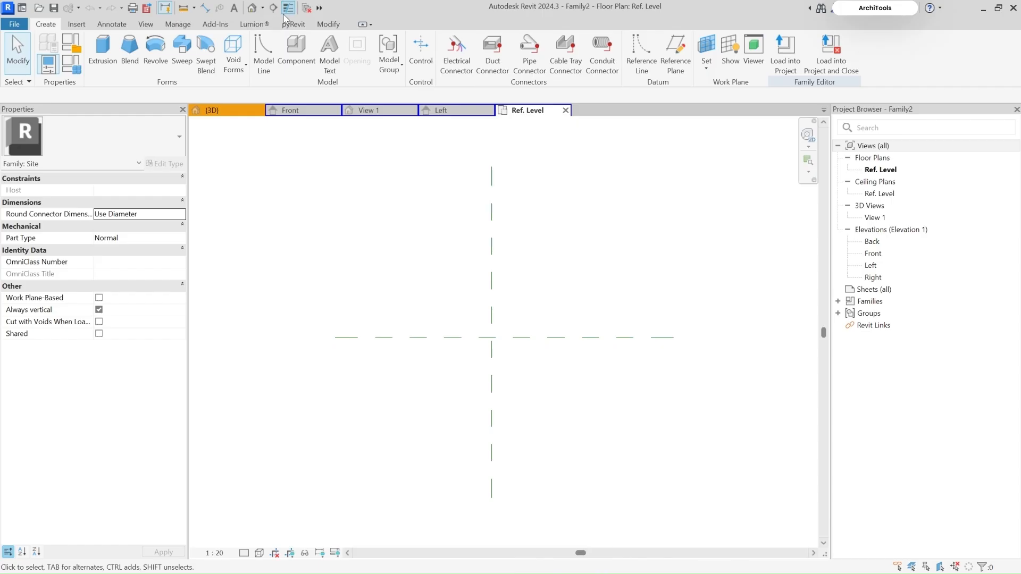
pyautogui.click(311, 7)
# Import cadmapper-orinda-california-us.dxf into the site family's Ref. Level plan.
pyautogui.click(77, 24)
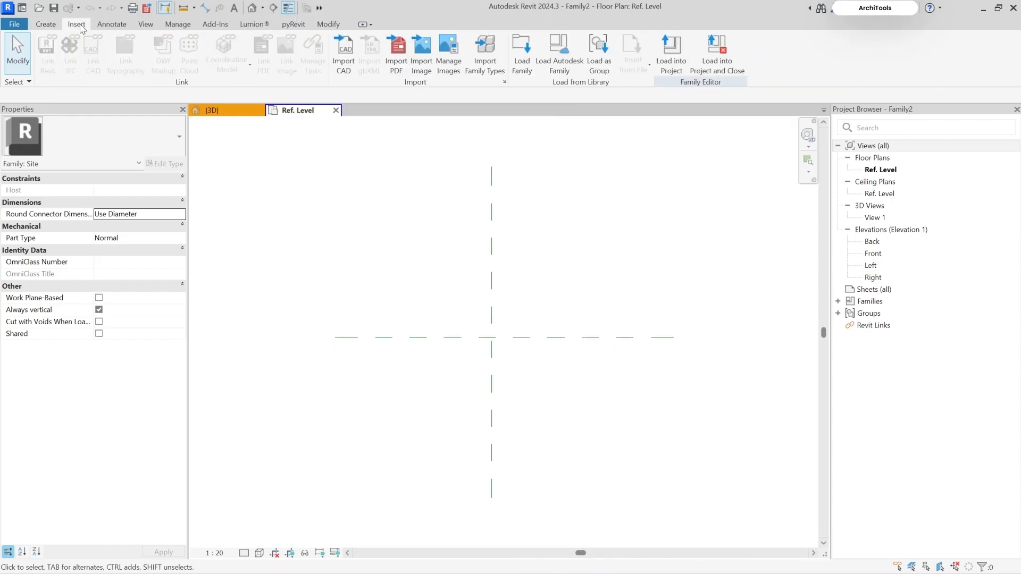
pyautogui.click(344, 53)
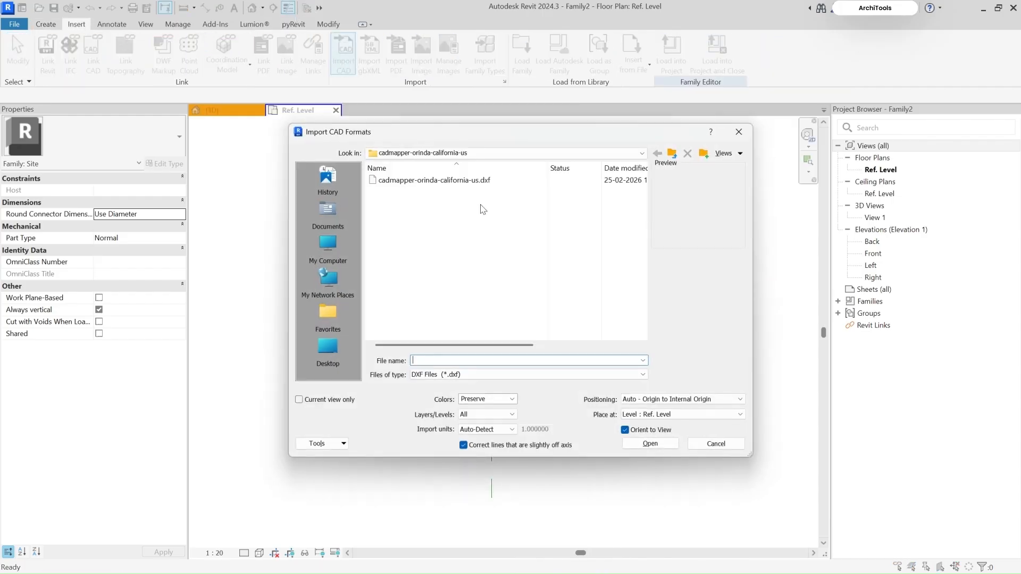
pyautogui.click(433, 181)
pyautogui.click(650, 444)
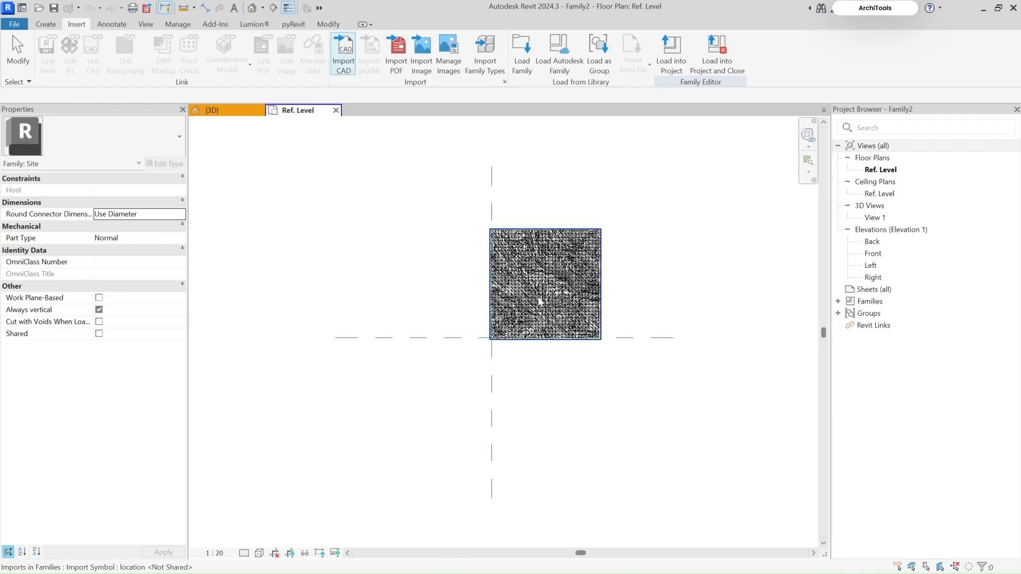
# Scale the family's imported map numerically by a factor of 1000 about its lower-left corner.
pyautogui.click(350, 54)
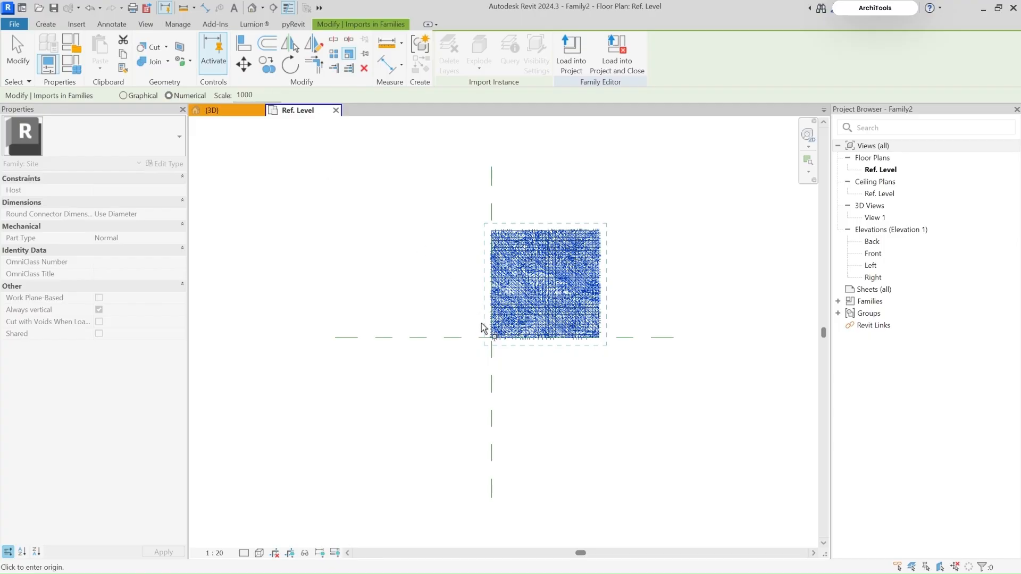
pyautogui.scroll(3, 484, 328)
pyautogui.click(480, 335)
pyautogui.scroll(-6, 501, 336)
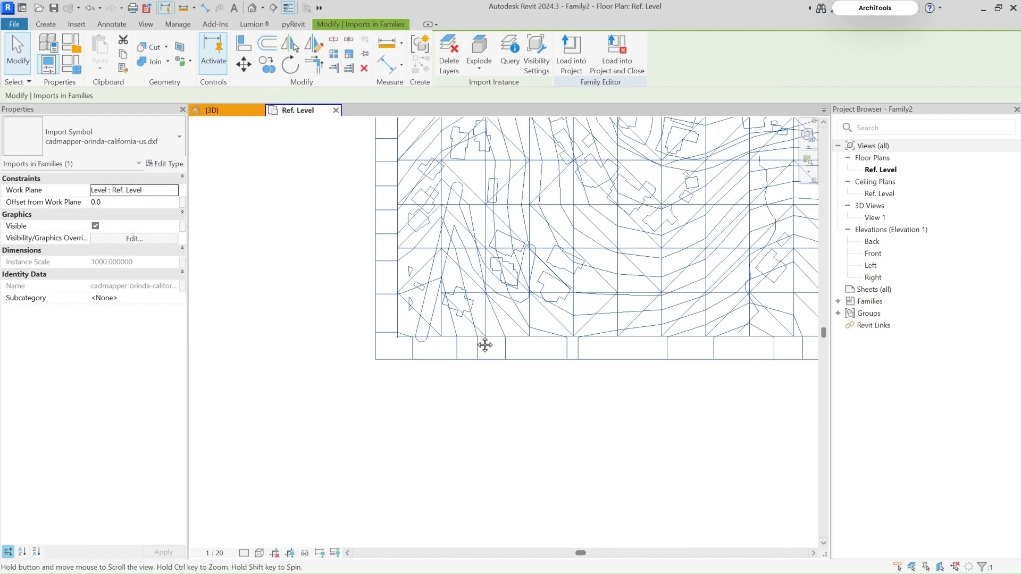
pyautogui.scroll(-6, 485, 346)
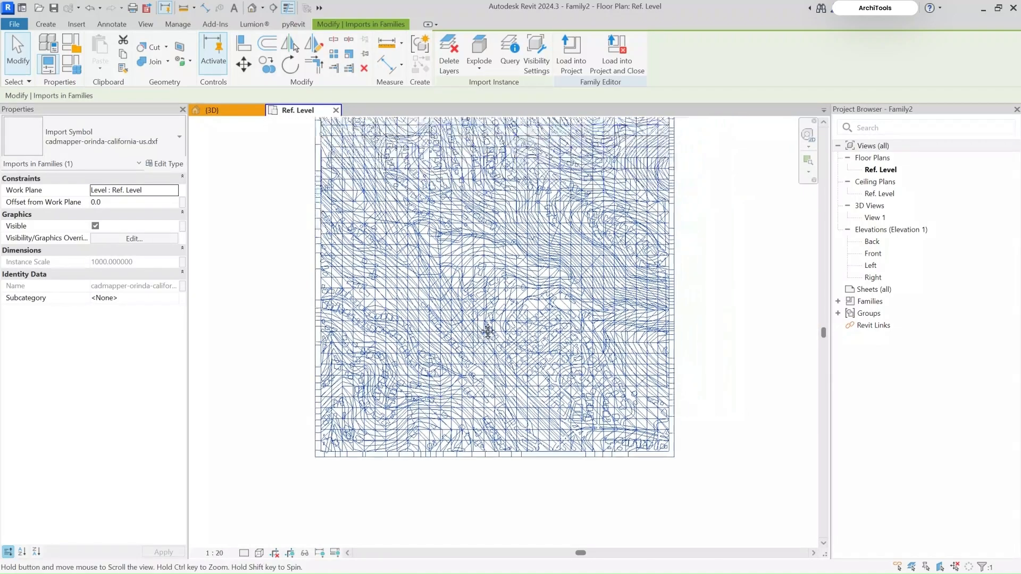
pyautogui.scroll(-3, 487, 331)
pyautogui.scroll(4, 518, 310)
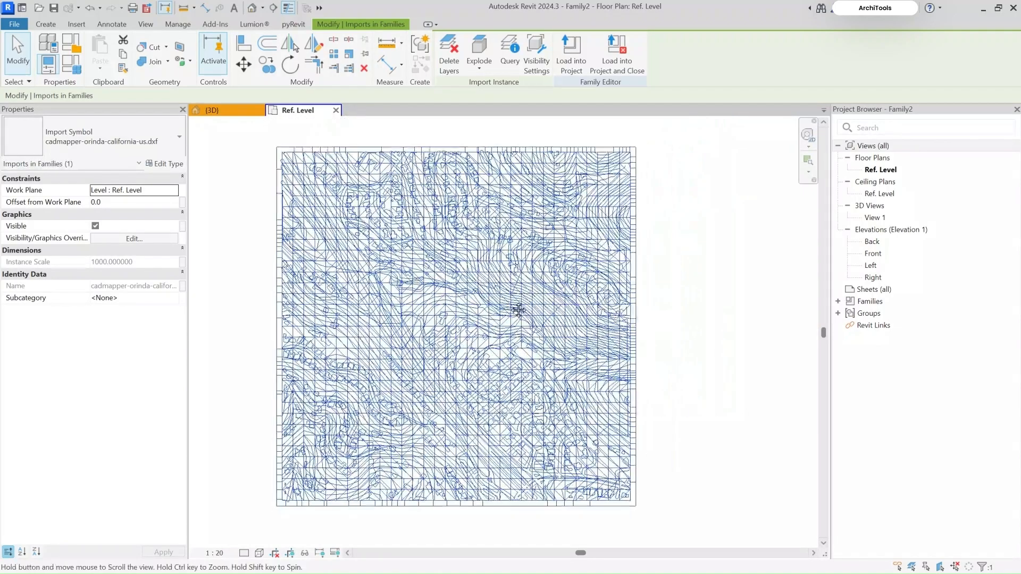
pyautogui.moveTo(518, 310); pyautogui.dragTo(525, 298, button='middle')
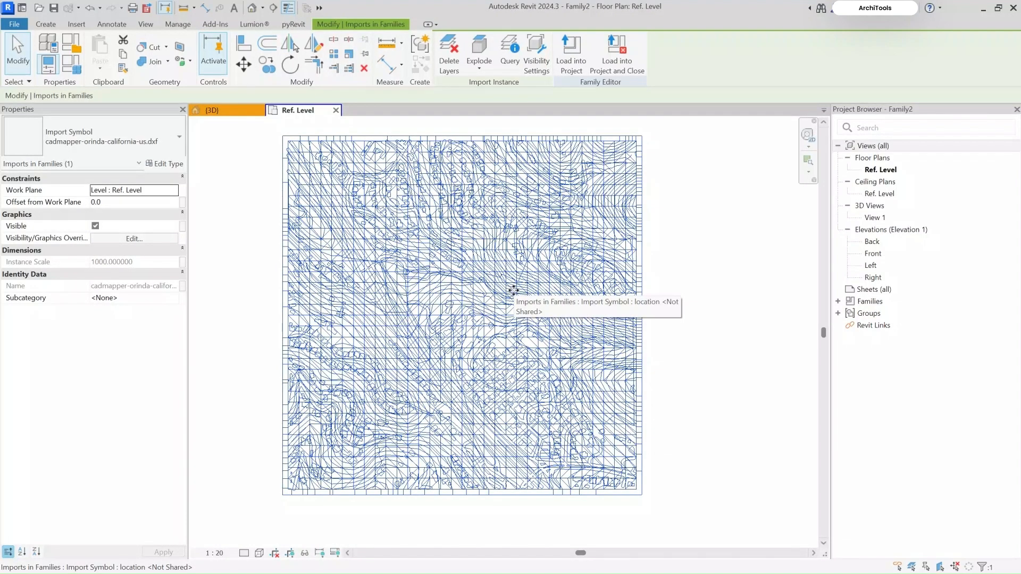
# Delete the contours layer from the family's imported map.
pyautogui.click(450, 50)
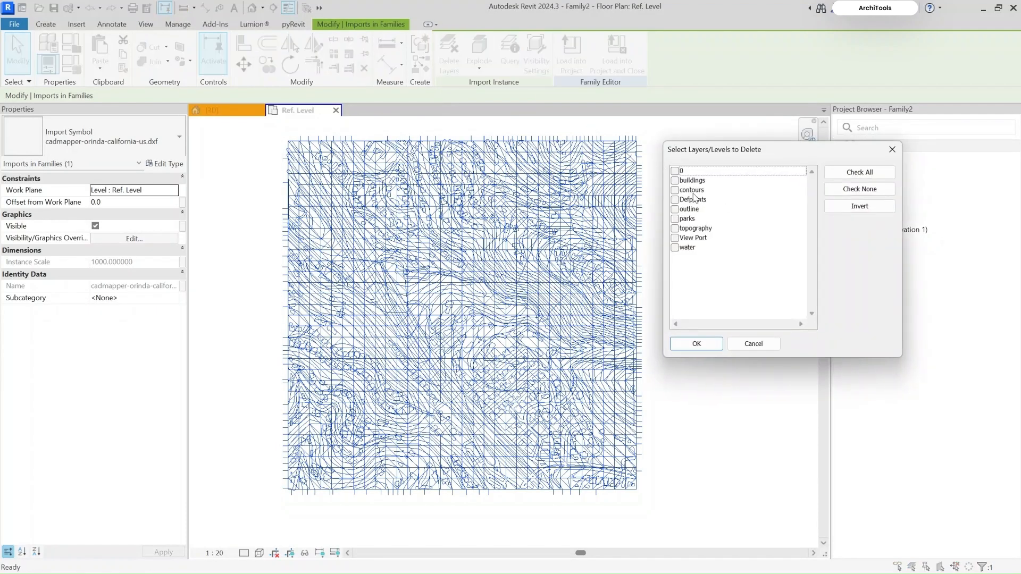
pyautogui.click(675, 191)
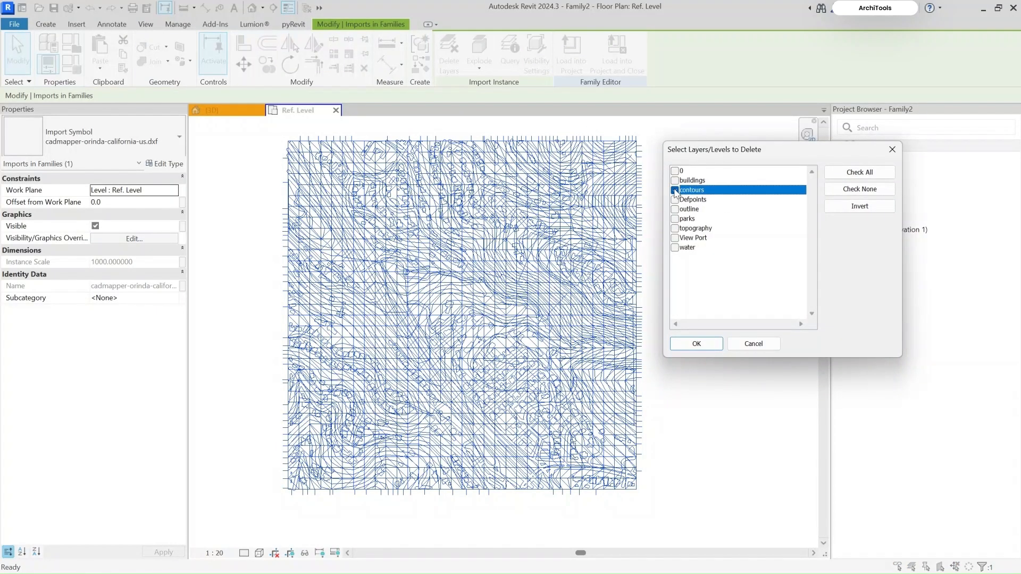
pyautogui.click(696, 344)
# Delete the topography layer from the imported map to remove its triangulated grid.
pyautogui.scroll(4, 511, 232)
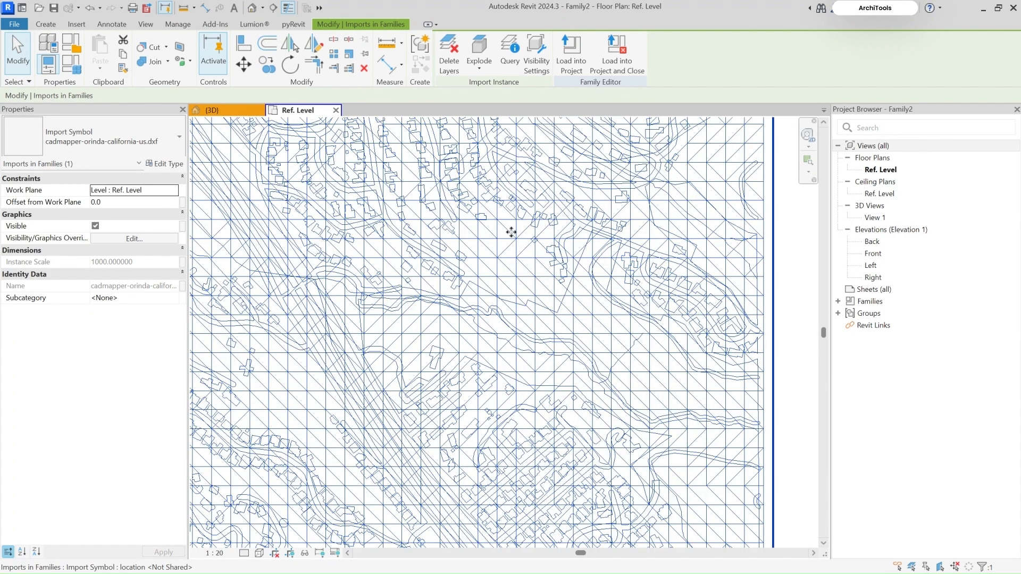
pyautogui.scroll(-4, 517, 234)
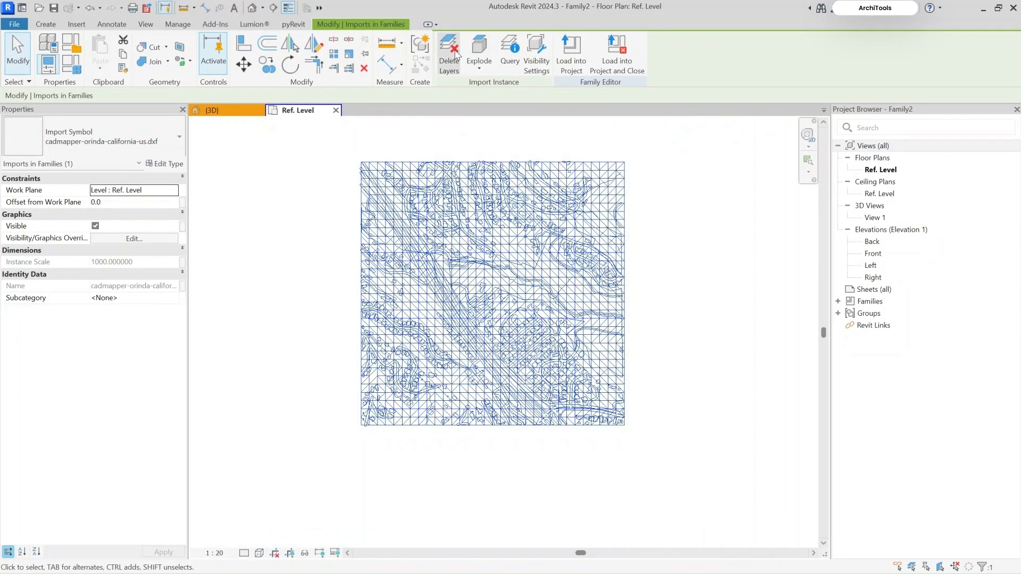
pyautogui.scroll(4, 387, 342)
pyautogui.scroll(-3, 392, 346)
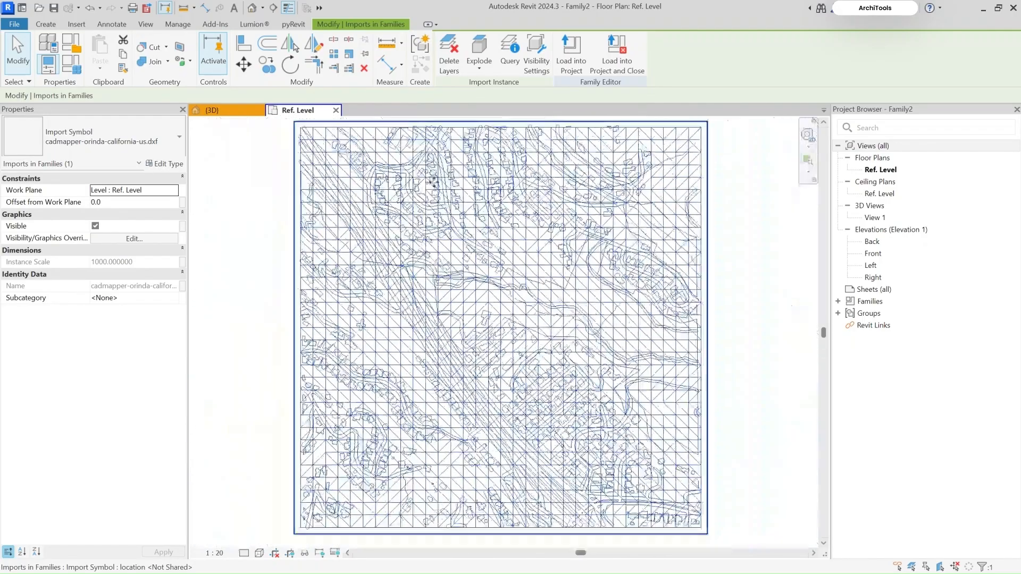
pyautogui.click(449, 52)
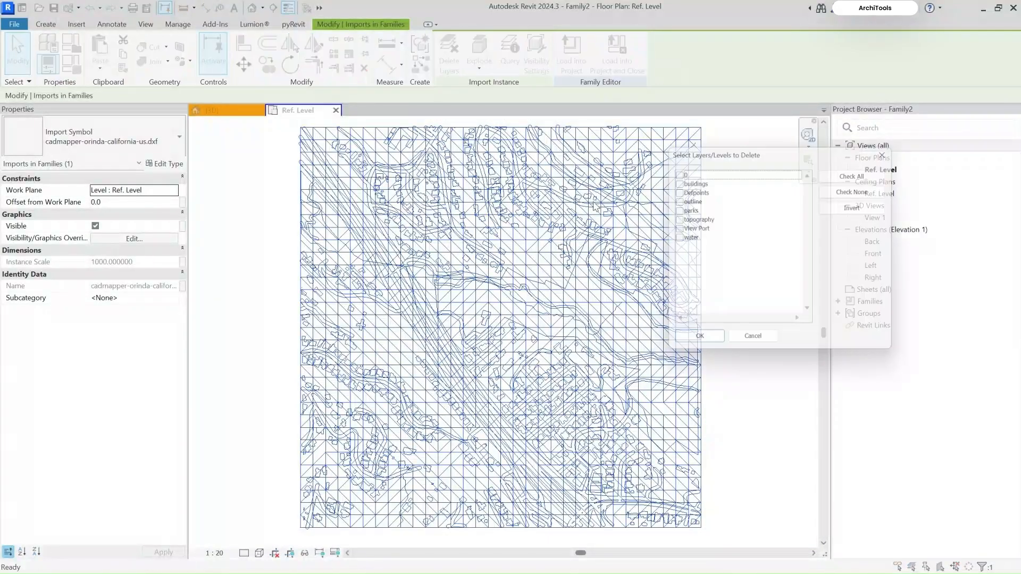
pyautogui.click(675, 219)
pyautogui.click(707, 347)
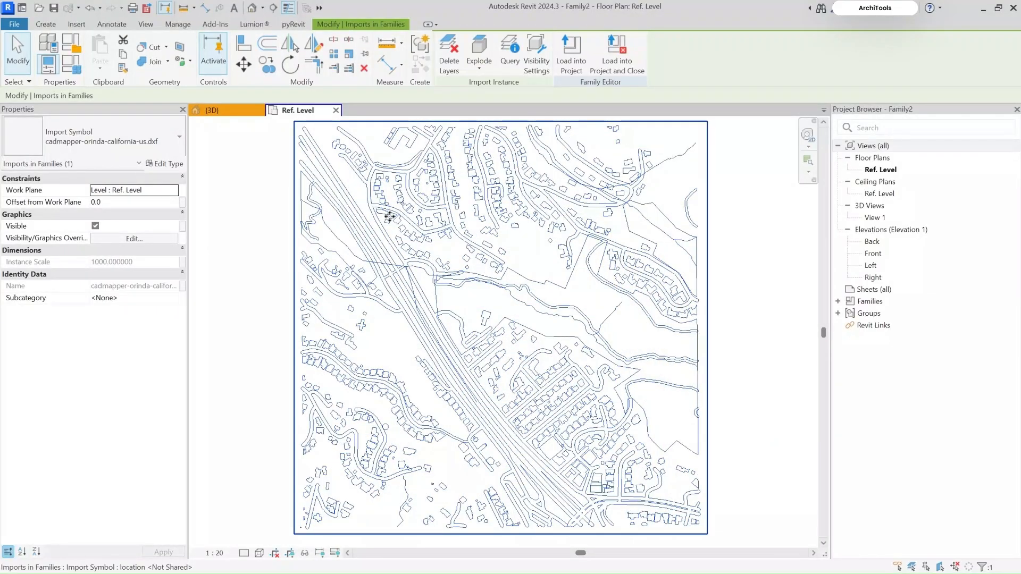
# Save the site family as Site context 2.rfa in the cadmapper-orinda-california-us folder.
pyautogui.scroll(1, 595, 196)
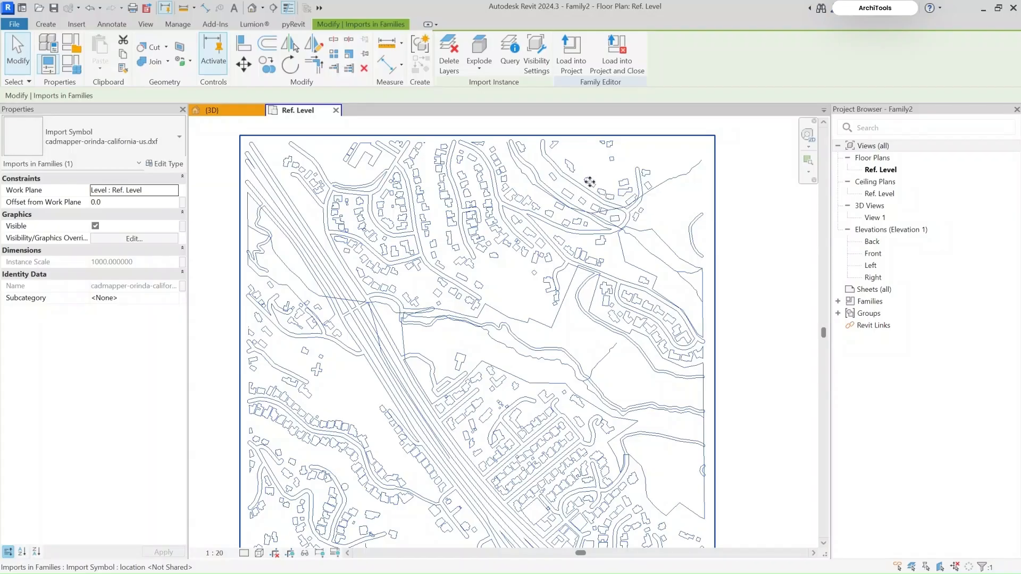
pyautogui.scroll(-2, 589, 185)
pyautogui.scroll(3, 470, 233)
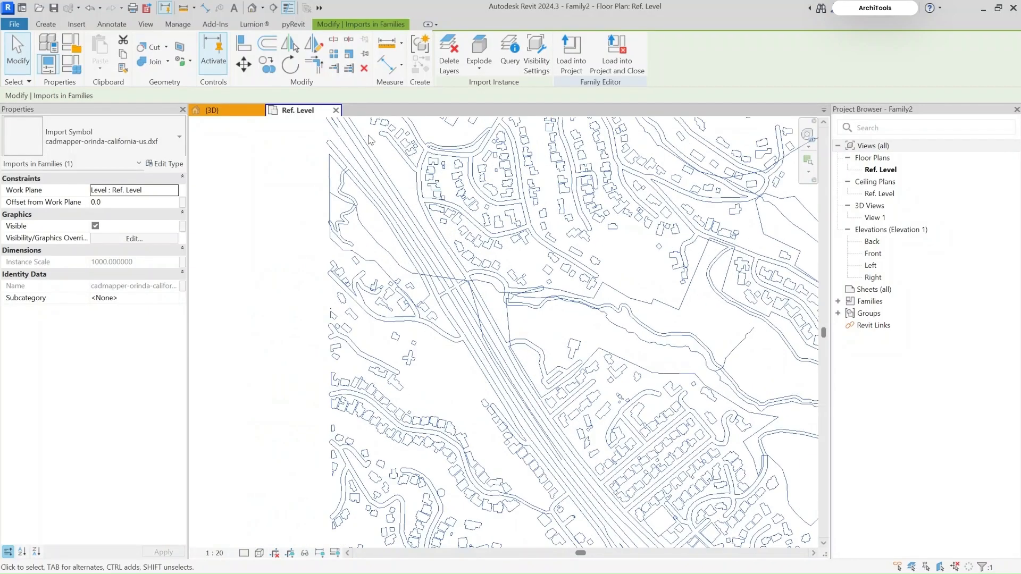
pyautogui.scroll(-3, 470, 255)
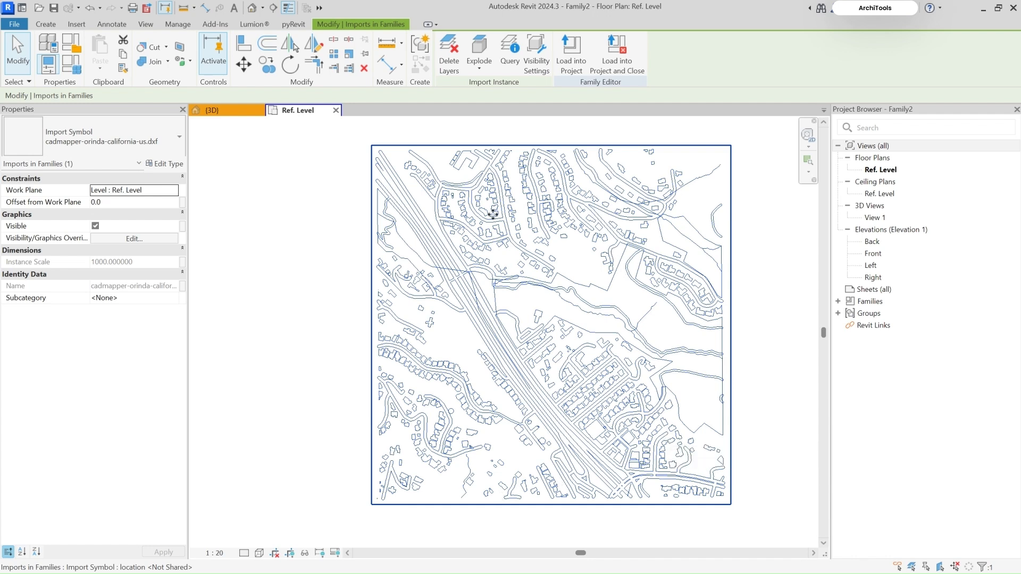
pyautogui.click(13, 24)
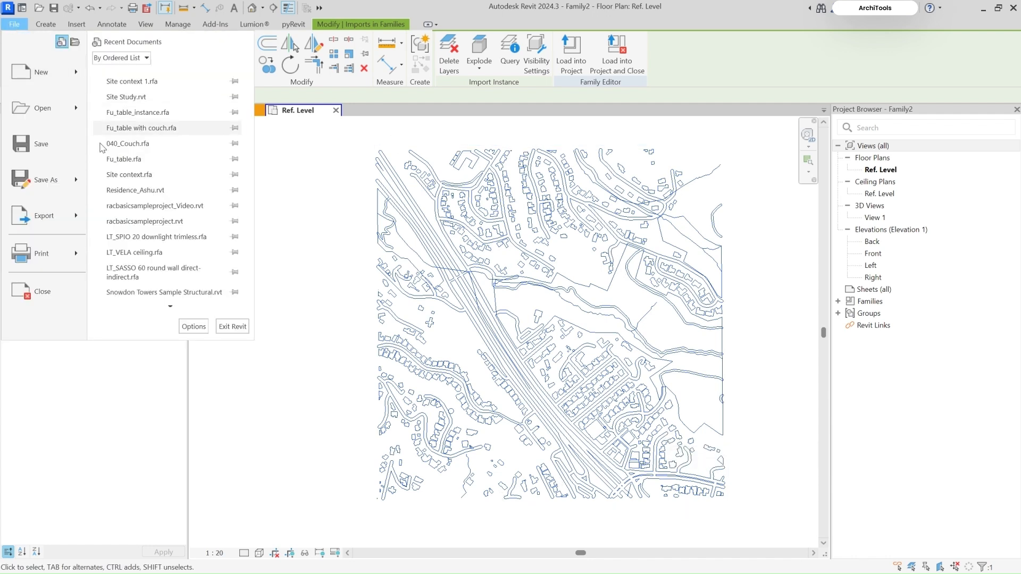
pyautogui.click(45, 180)
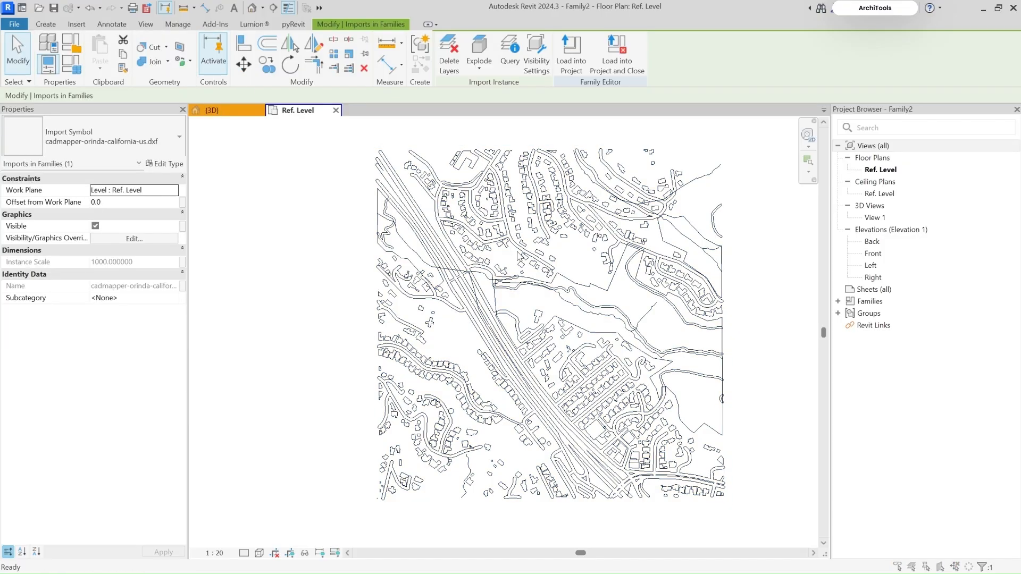
pyautogui.click(367, 200)
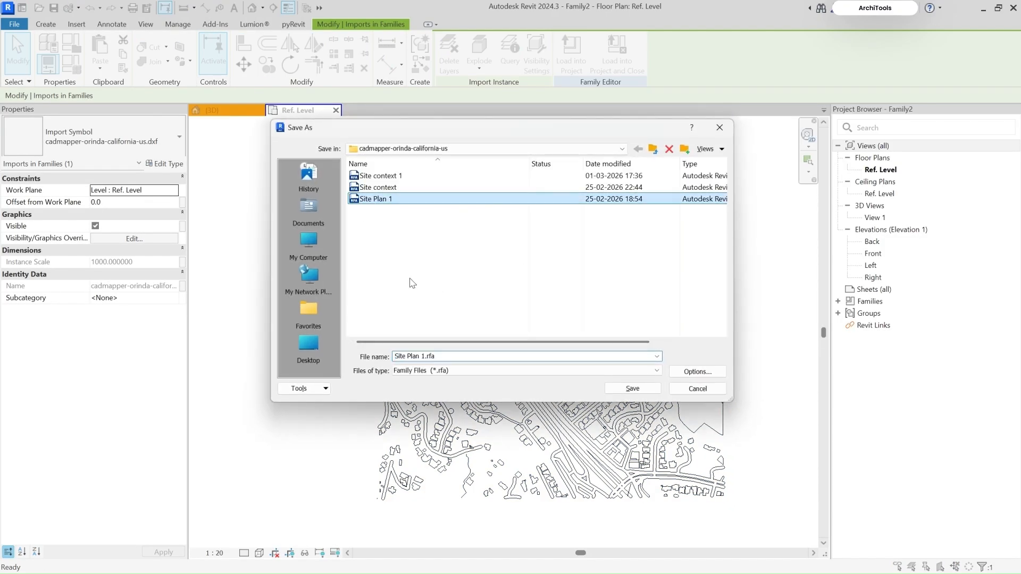
pyautogui.click(379, 176)
pyautogui.click(426, 355)
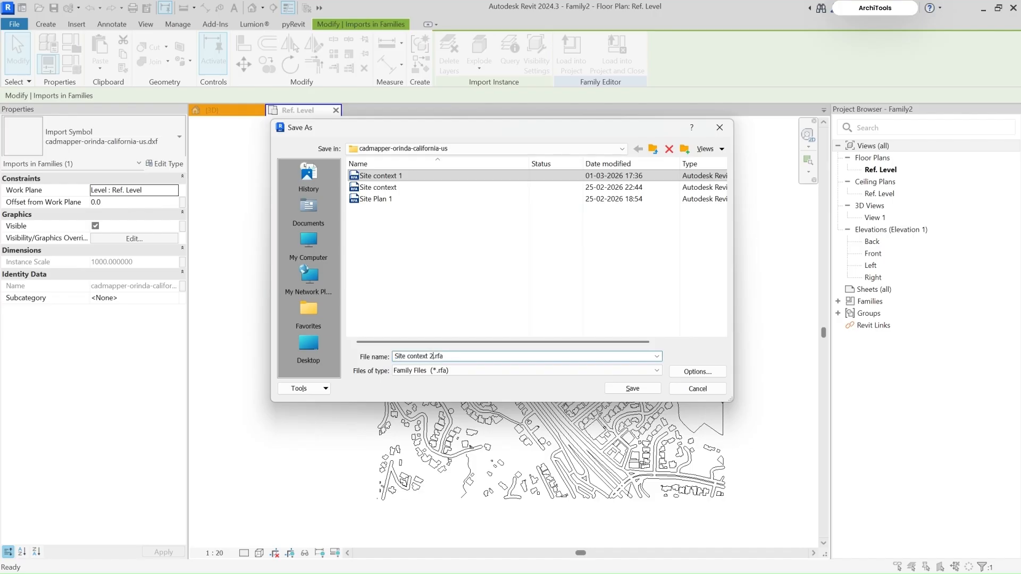
pyautogui.click(651, 390)
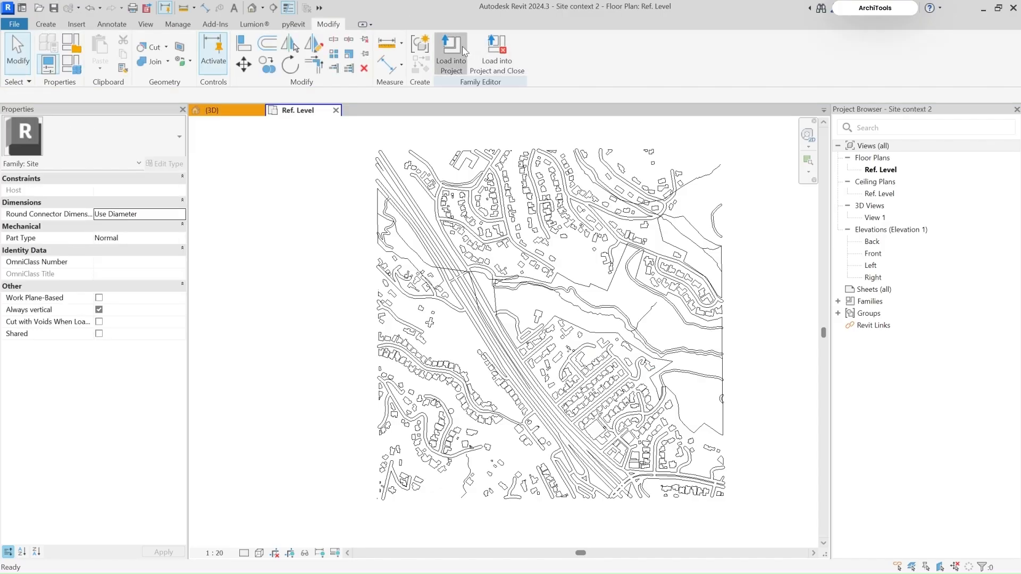
# Load the Site context 2 family into Project1 and place one instance on Level 0 beside the terrain.
pyautogui.click(463, 51)
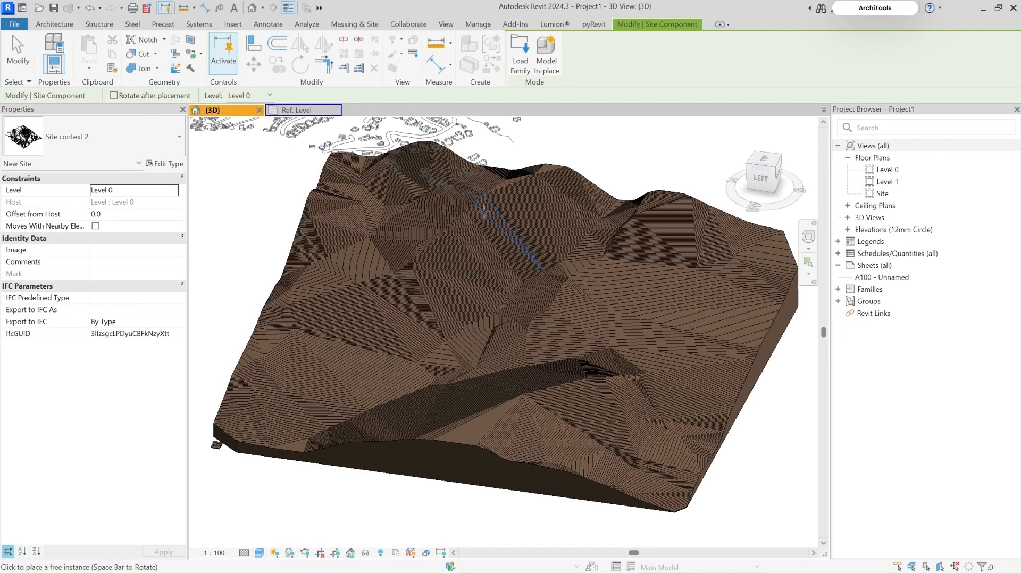
pyautogui.scroll(-5, 540, 279)
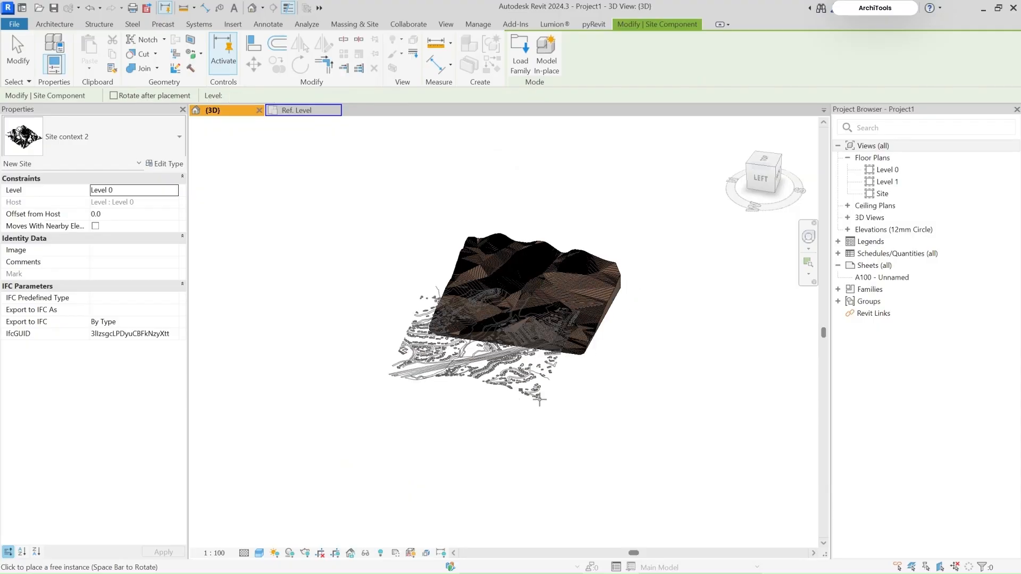
pyautogui.press('Escape')
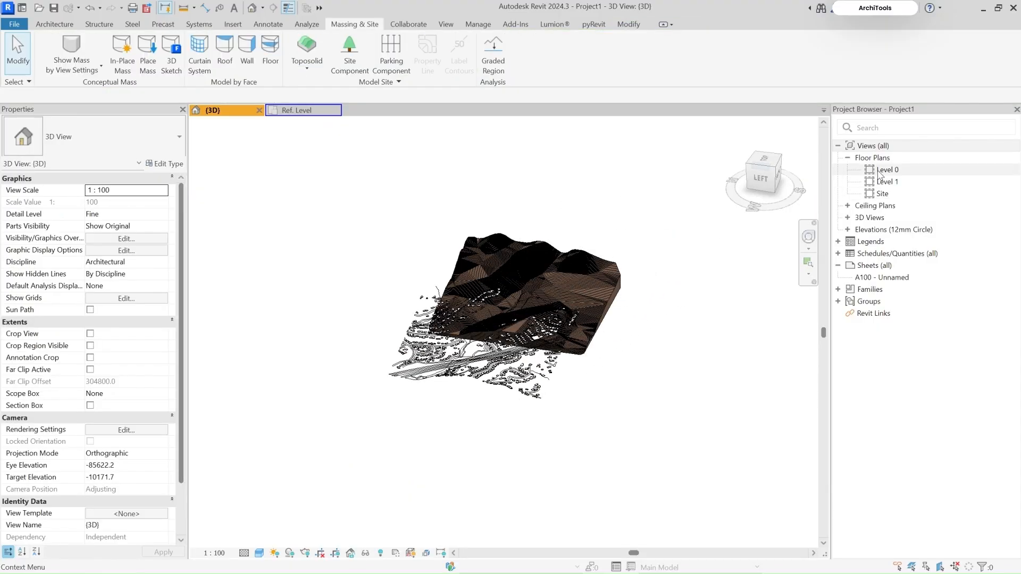
# In the Level 0 floor plan, move the Site context 2 family from its lower-left area to the terrain's lower-left corner.
pyautogui.doubleClick(886, 170)
pyautogui.scroll(-2, 479, 297)
pyautogui.click(387, 259)
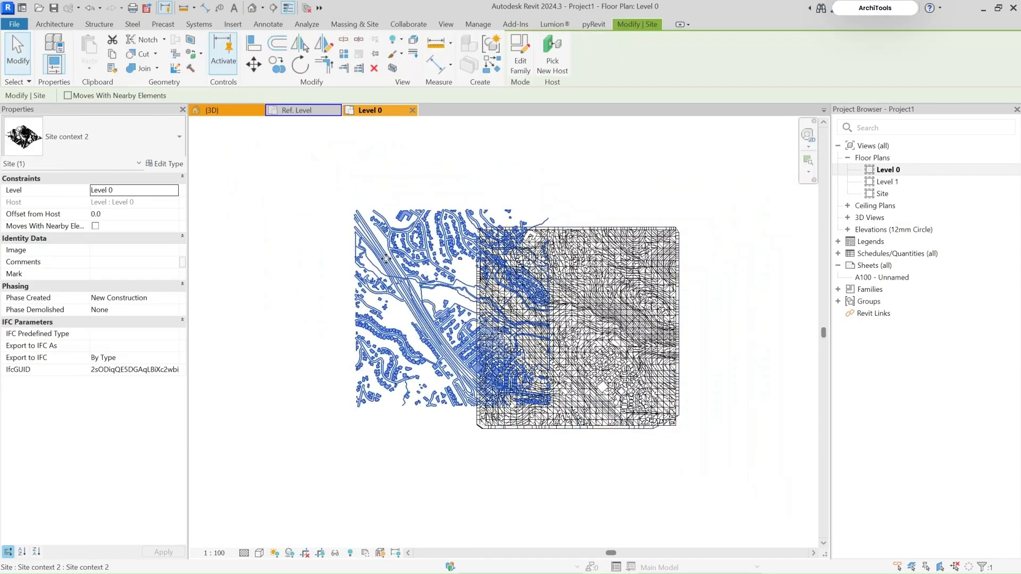
pyautogui.scroll(4, 386, 259)
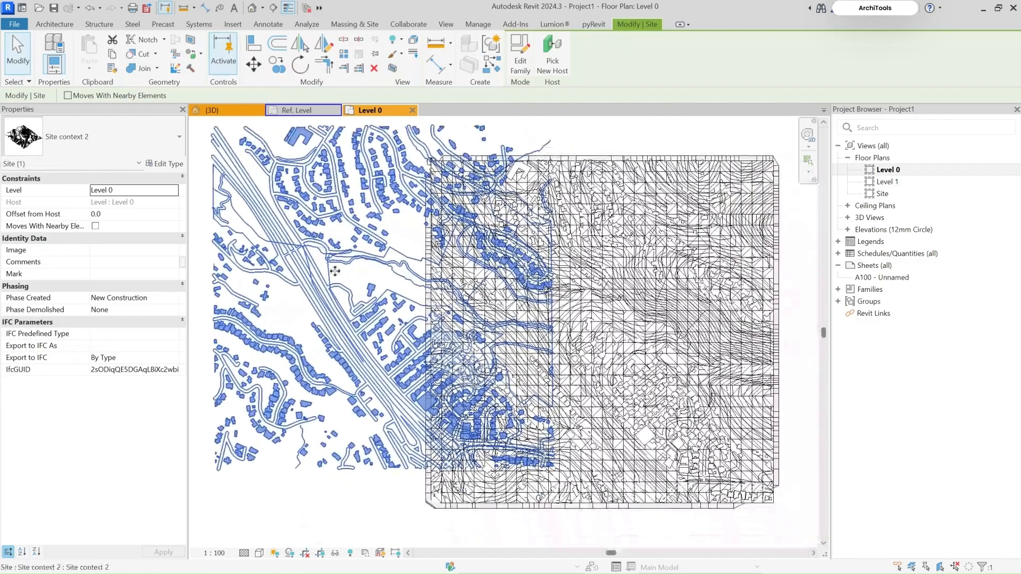
pyautogui.scroll(3, 224, 450)
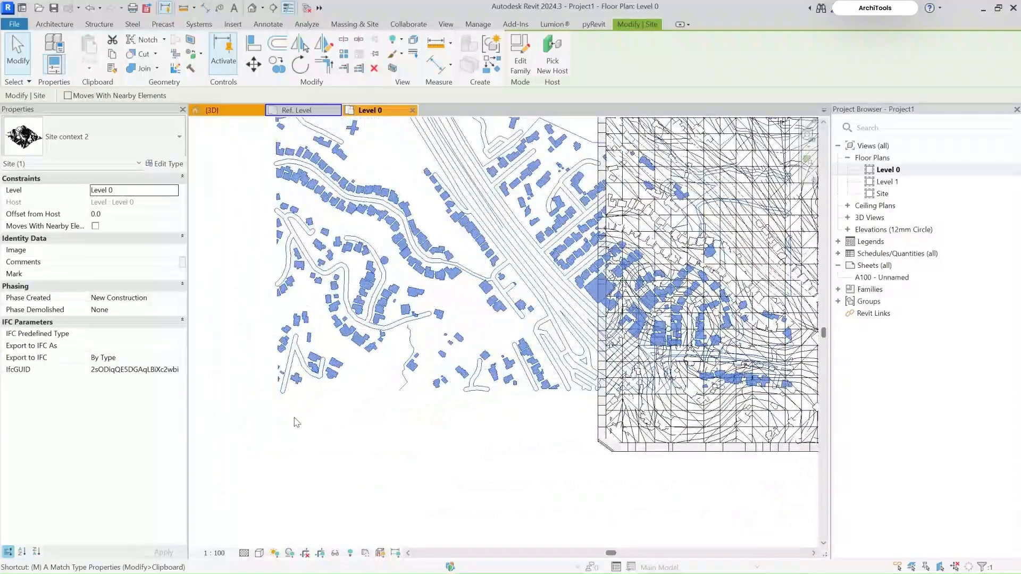
pyautogui.press('m')
pyautogui.press('v')
pyautogui.scroll(4, 296, 365)
pyautogui.click(303, 361)
pyautogui.scroll(-4, 383, 323)
pyautogui.scroll(5, 377, 370)
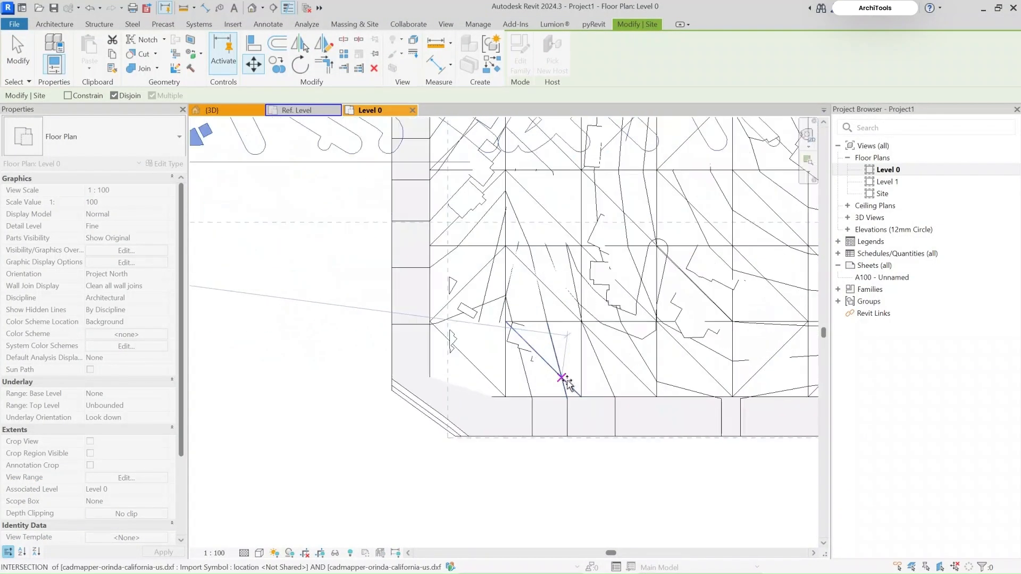
pyautogui.scroll(-5, 377, 371)
pyautogui.scroll(2, 492, 417)
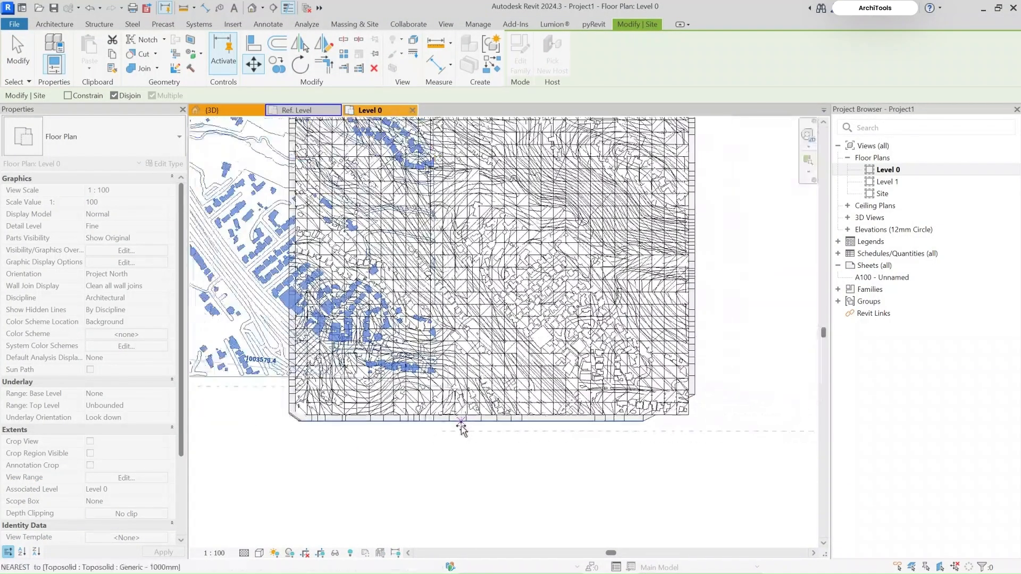
pyautogui.scroll(5, 350, 409)
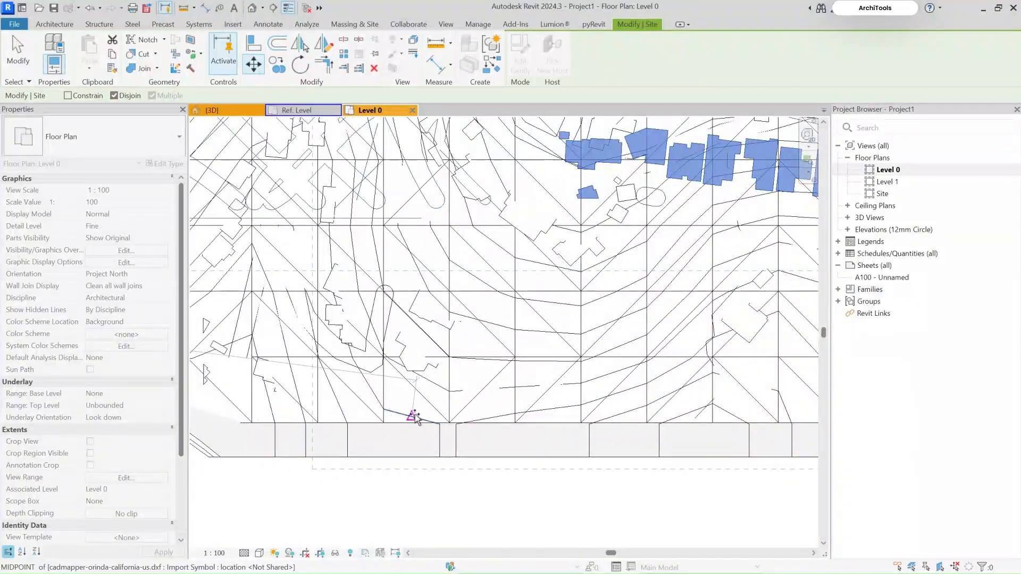
pyautogui.click(379, 435)
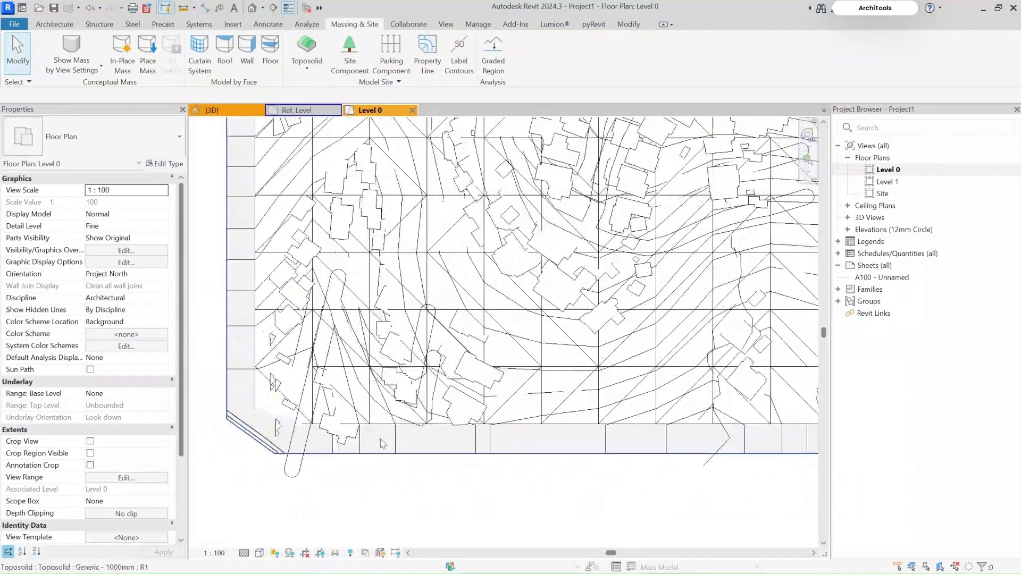
# Temporarily hide the toposolid in the Level 0 plan to expose the imported map beneath it.
pyautogui.click(369, 453)
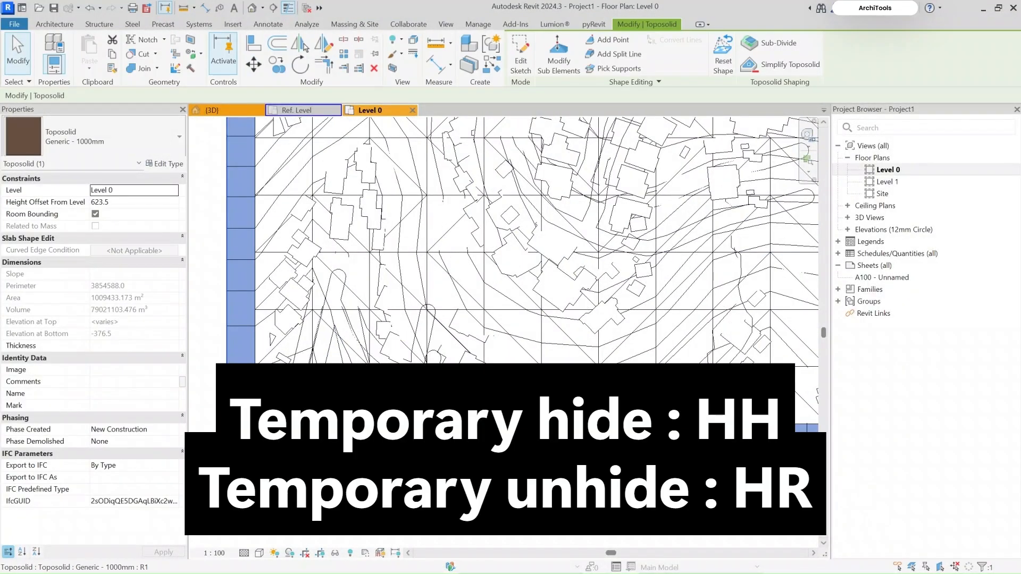
pyautogui.press('h')
pyautogui.press('h')
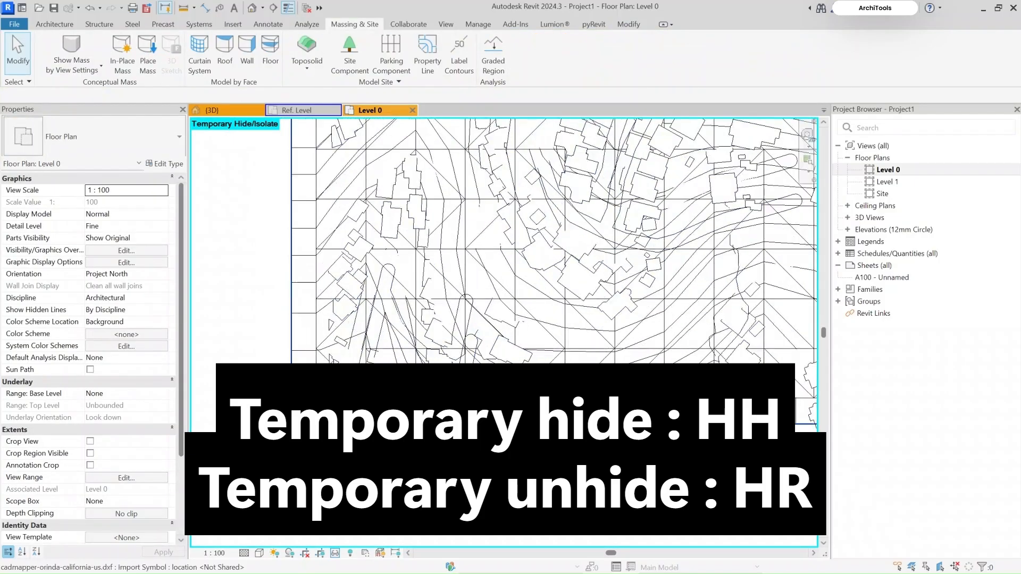
pyautogui.click(370, 453)
pyautogui.press('h')
pyautogui.press('h')
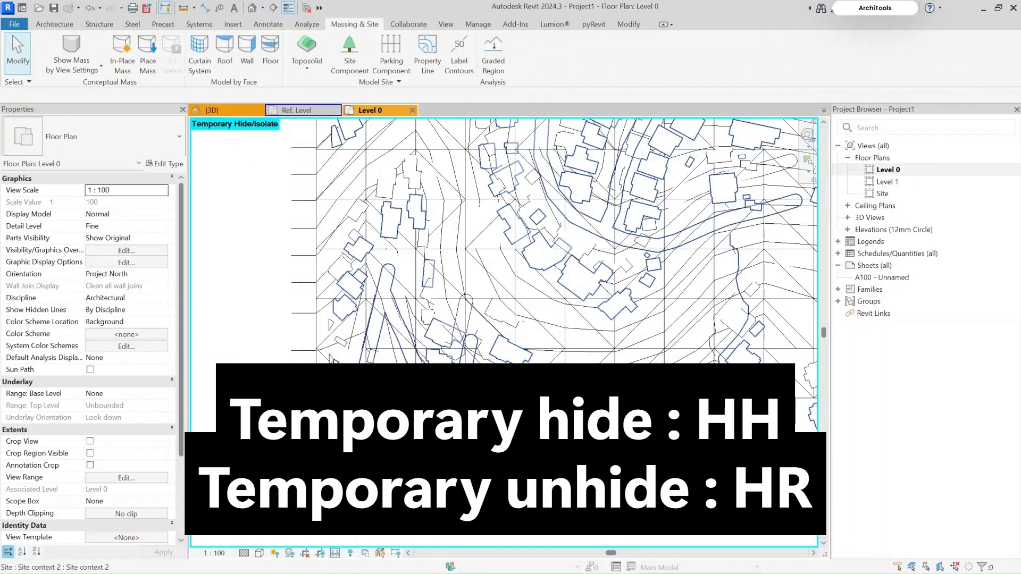
# Move the Site context 2 family so its curved road end meets the matching arc of the imported map.
pyautogui.click(357, 448)
pyautogui.scroll(3, 357, 449)
pyautogui.press('m')
pyautogui.press('v')
pyautogui.click(342, 473)
pyautogui.scroll(3, 328, 313)
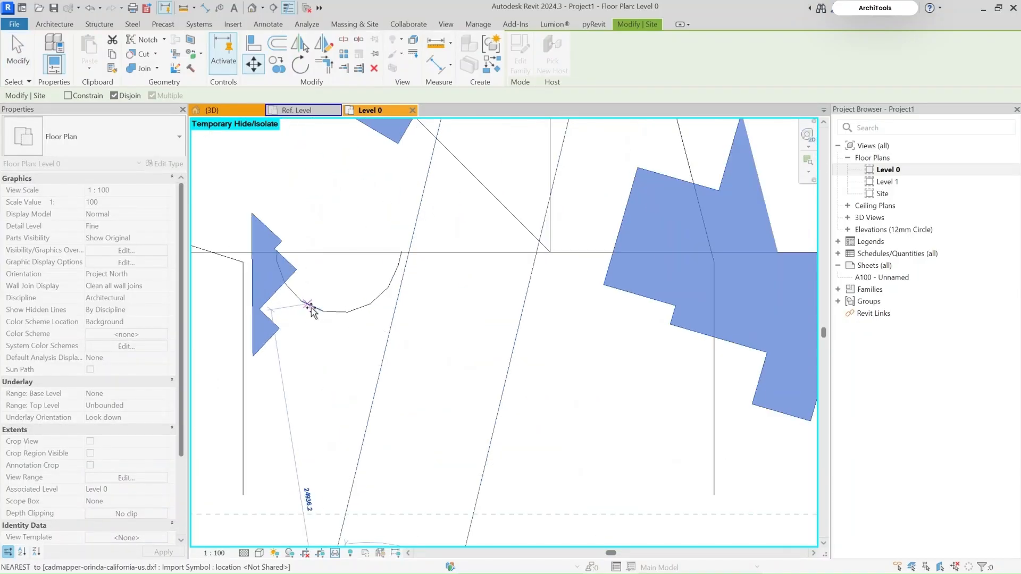
pyautogui.click(328, 313)
pyautogui.scroll(-4, 343, 335)
pyautogui.scroll(6, 343, 351)
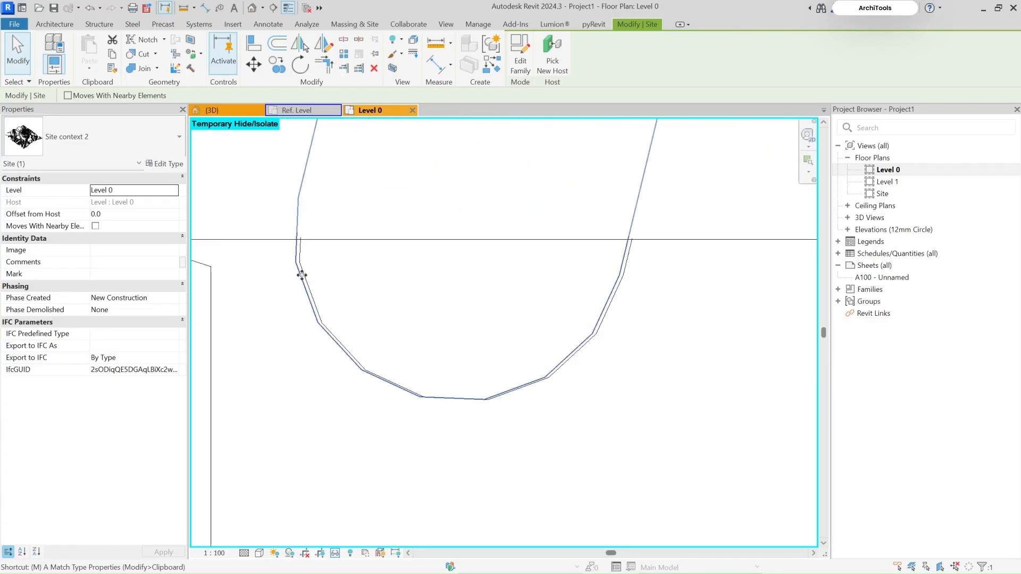
# Fine-align the Site context 2 family by moving a vertex of its road arc onto the same vertex of the imported map.
pyautogui.scroll(2, 296, 273)
pyautogui.press('m')
pyautogui.press('v')
pyautogui.click(292, 282)
pyautogui.scroll(2, 297, 283)
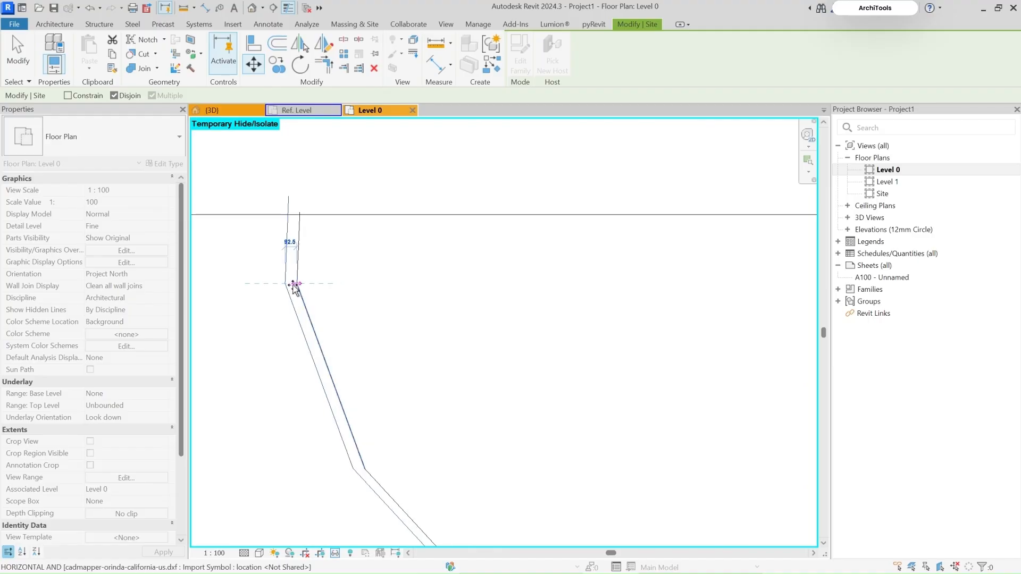
pyautogui.click(297, 285)
pyautogui.scroll(-8, 319, 296)
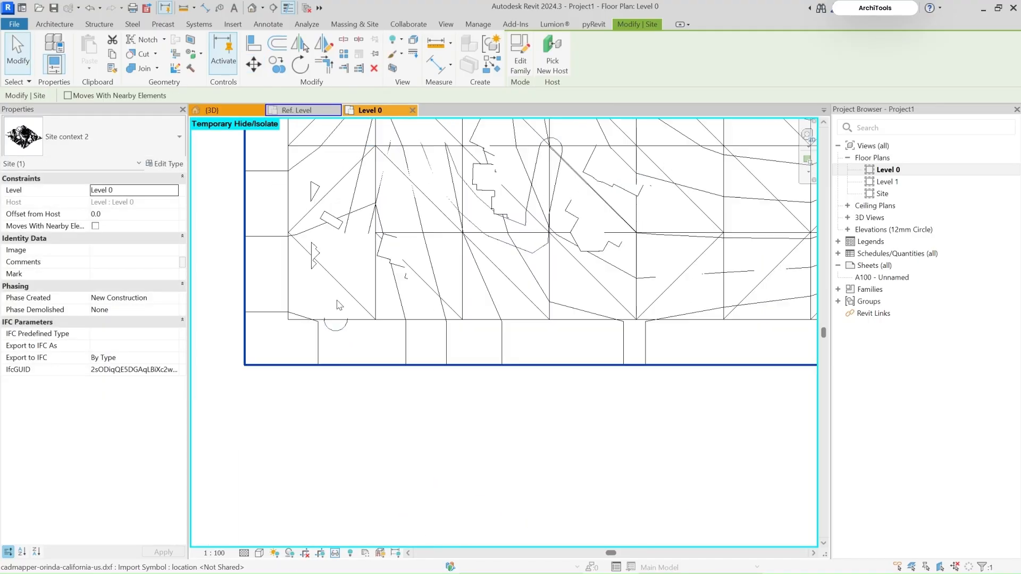
pyautogui.scroll(-6, 348, 303)
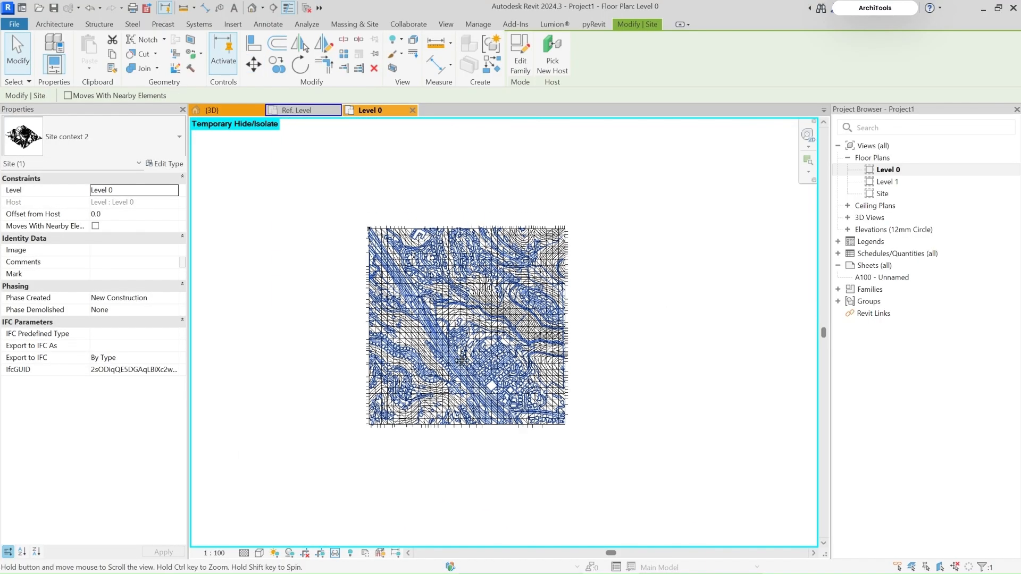
# Examine in the 3D view how the family's buildings and roads sit on the toposolid terrain.
pyautogui.scroll(3, 526, 299)
pyautogui.keyDown('shift'); pyautogui.moveTo(535, 321); pyautogui.dragTo(380, 291, button='middle'); pyautogui.keyUp('shift')
pyautogui.scroll(2, 547, 269)
pyautogui.scroll(-2, 378, 291)
pyautogui.keyDown('shift'); pyautogui.moveTo(442, 349); pyautogui.dragTo(368, 400, button='middle'); pyautogui.keyUp('shift')
pyautogui.keyDown('shift'); pyautogui.moveTo(667, 320); pyautogui.dragTo(540, 471, button='middle'); pyautogui.keyUp('shift')
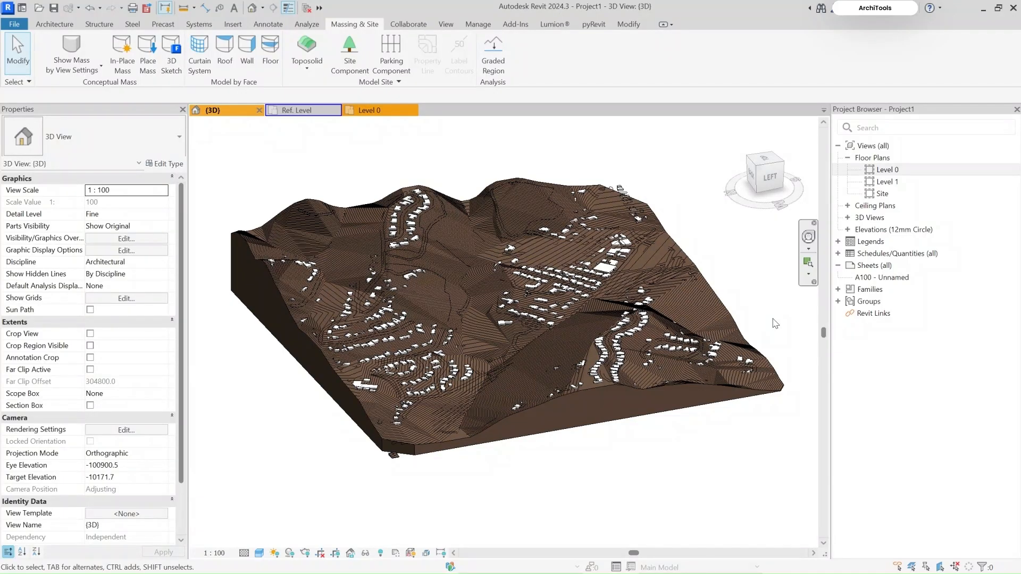
pyautogui.keyDown('shift'); pyautogui.moveTo(621, 324); pyautogui.dragTo(334, 468, button='middle'); pyautogui.keyUp('shift')
pyautogui.scroll(5, 505, 292)
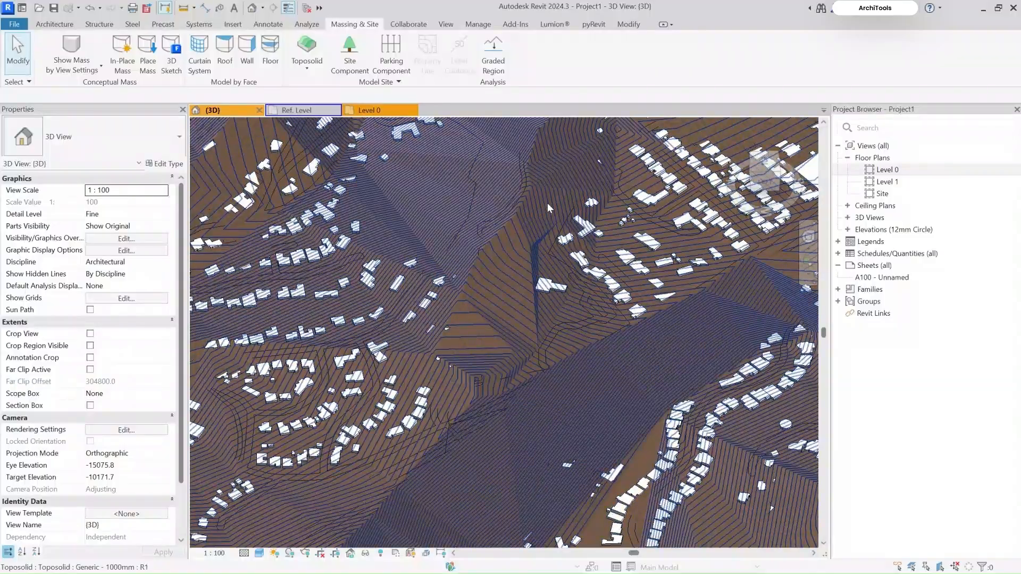
pyautogui.scroll(-6, 544, 346)
pyautogui.keyDown('shift'); pyautogui.moveTo(543, 346); pyautogui.dragTo(691, 213, button='middle'); pyautogui.keyUp('shift')
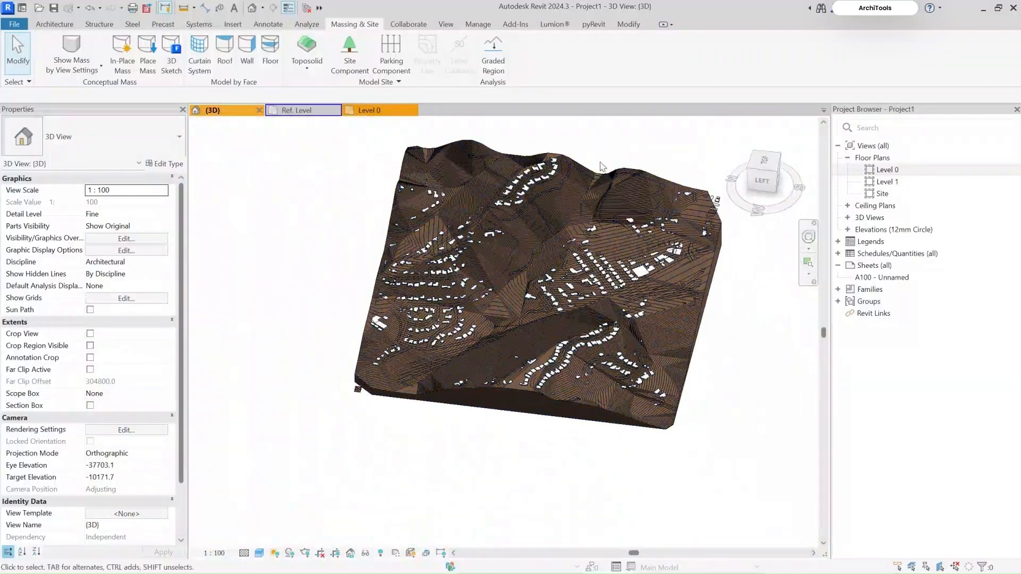
pyautogui.scroll(3, 641, 153)
pyautogui.keyDown('shift'); pyautogui.moveTo(642, 154); pyautogui.dragTo(398, 272, button='middle'); pyautogui.keyUp('shift')
pyautogui.scroll(5, 474, 279)
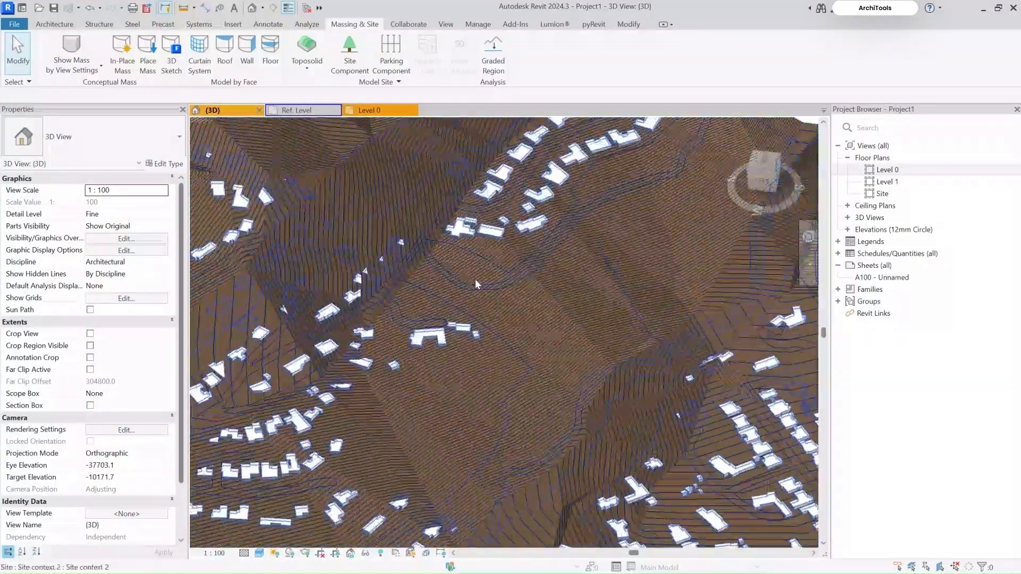
pyautogui.scroll(-5, 610, 209)
pyautogui.keyDown('shift'); pyautogui.moveTo(610, 208); pyautogui.dragTo(610, 242, button='middle'); pyautogui.keyUp('shift')
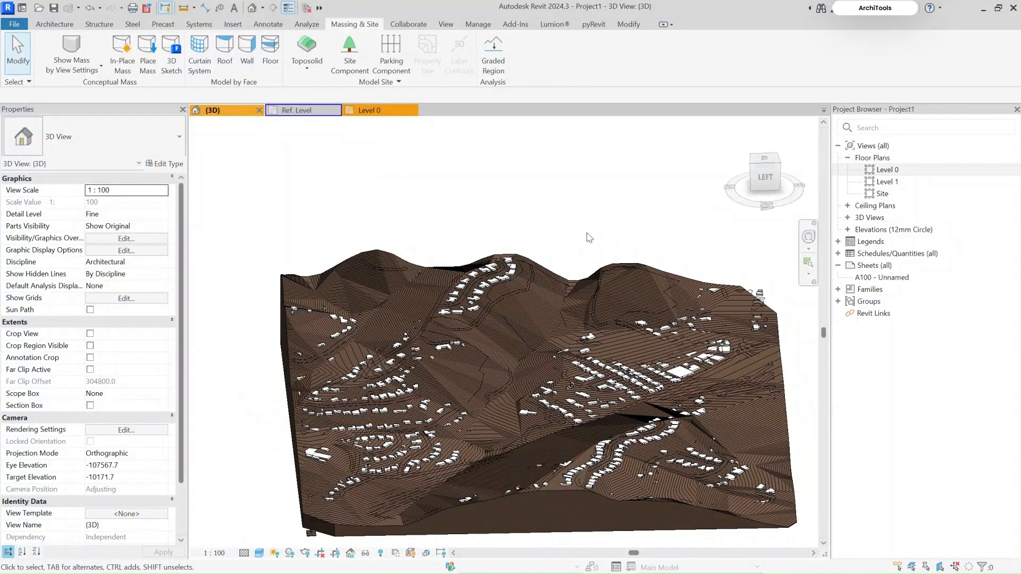
# Start a sub-division of the toposolid, seen from above, with its boundary lines picked from existing edges.
pyautogui.click(541, 298)
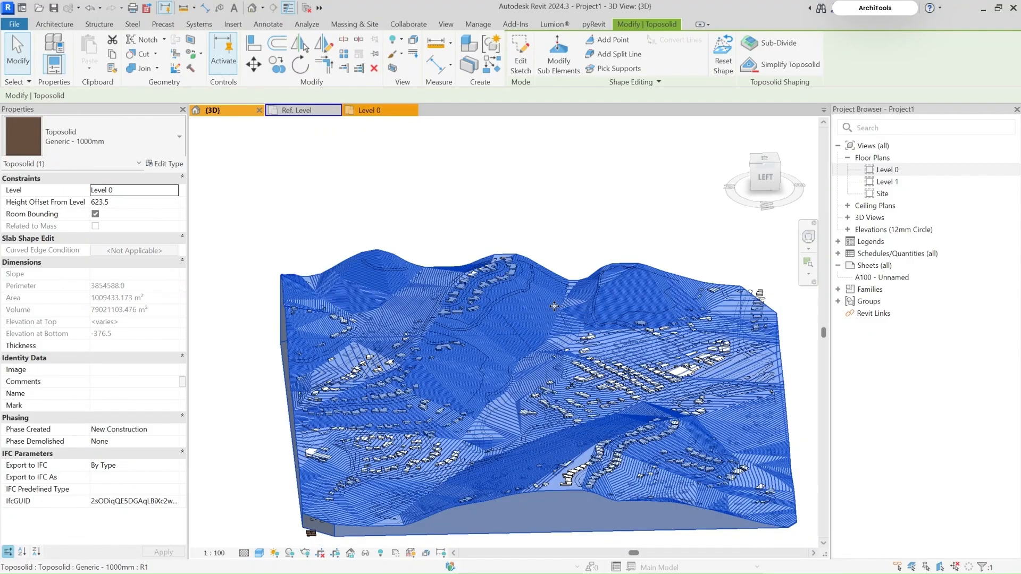
pyautogui.click(766, 47)
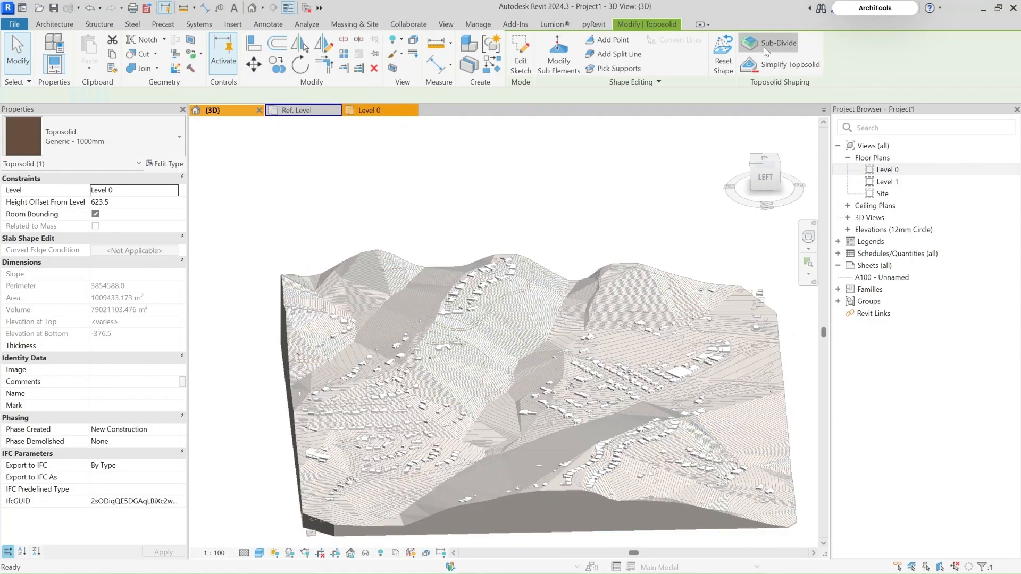
pyautogui.click(765, 158)
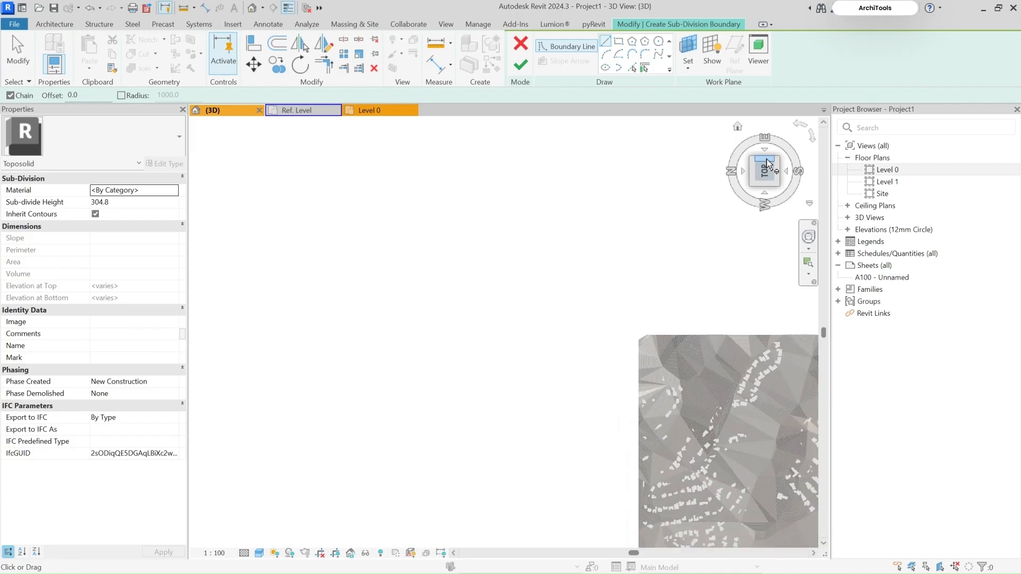
pyautogui.moveTo(781, 144); pyautogui.dragTo(287, 269)
pyautogui.scroll(5, 497, 275)
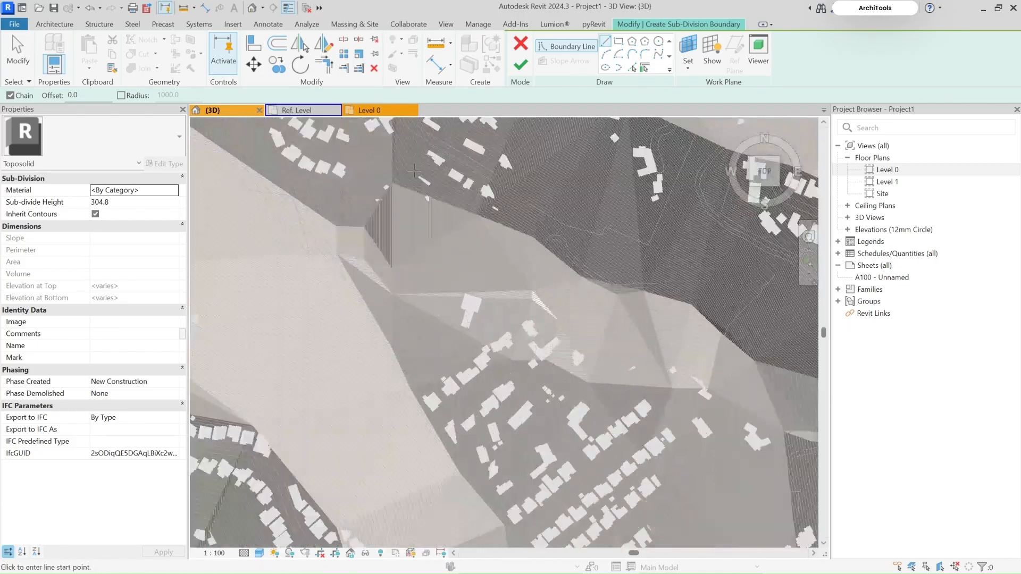
pyautogui.moveTo(497, 275); pyautogui.dragTo(581, 341, button='middle')
pyautogui.click(631, 67)
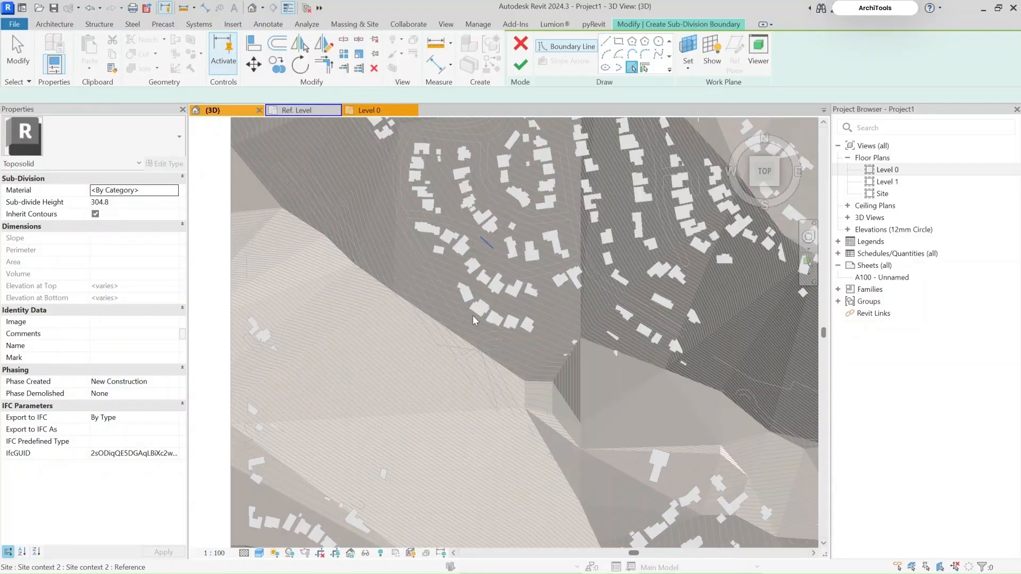
# Trace the road's rounded dead end below the northwest row of houses with an arc and boundary lines along the adjoining edges.
pyautogui.scroll(-3, 407, 254)
pyautogui.scroll(6, 387, 203)
pyautogui.scroll(2, 454, 351)
pyautogui.click(460, 332)
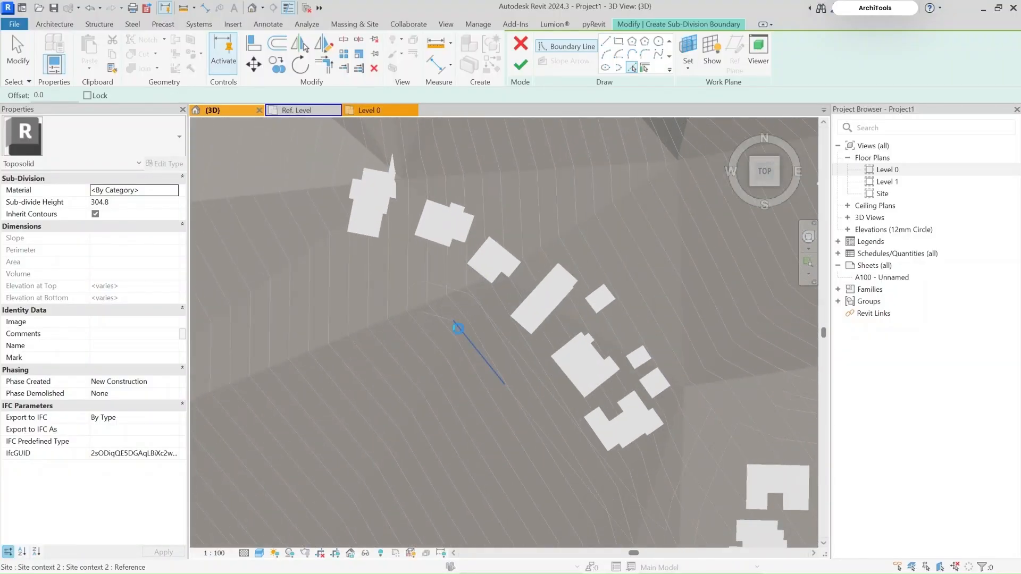
pyautogui.scroll(3, 404, 301)
pyautogui.click(607, 55)
pyautogui.click(432, 322)
pyautogui.click(448, 261)
pyautogui.press('Escape')
pyautogui.click(496, 283)
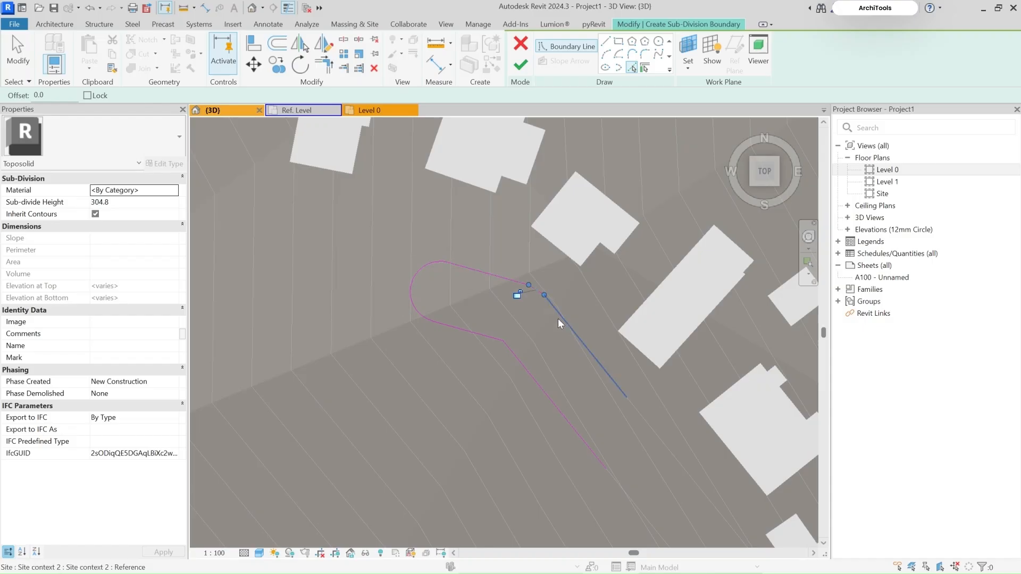
# Extend the sub-division boundary along both sides of the road by picking its next straight edges.
pyautogui.scroll(-4, 558, 323)
pyautogui.scroll(3, 437, 257)
pyautogui.click(487, 266)
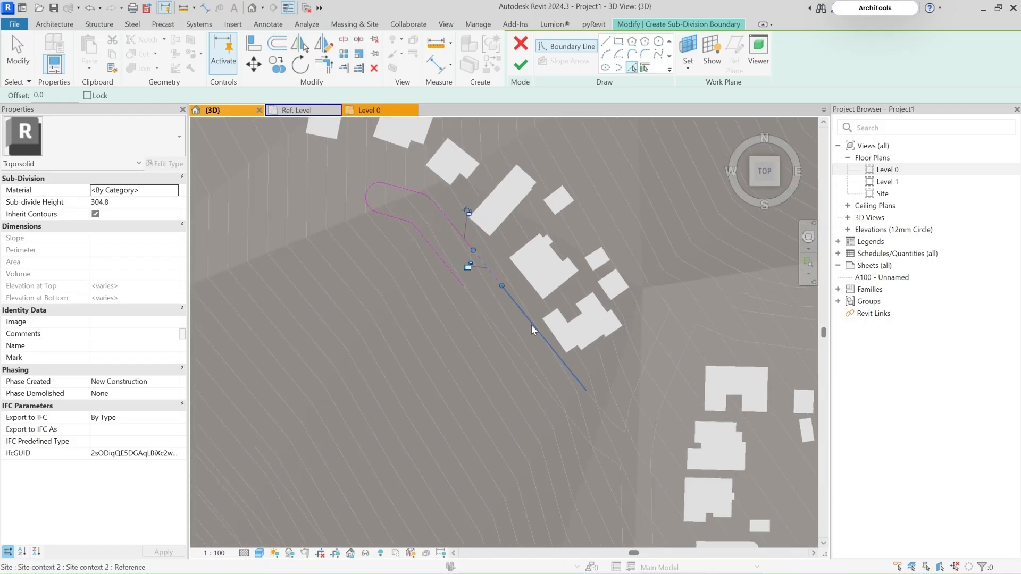
pyautogui.click(463, 291)
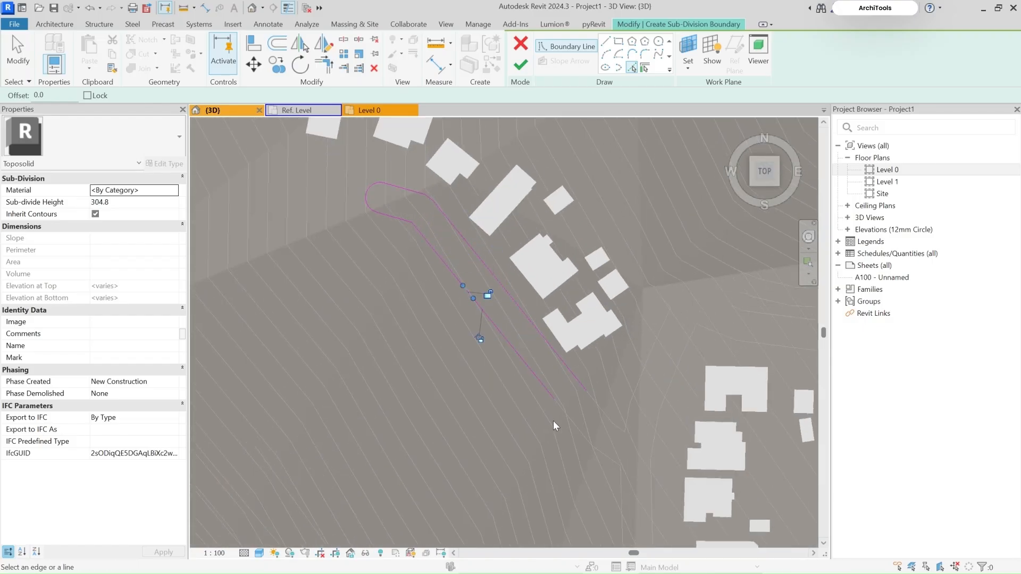
# Draw a boundary line continuing the road's outer edge, on the side away from the houses, from its open end.
pyautogui.press('l')
pyautogui.press('i')
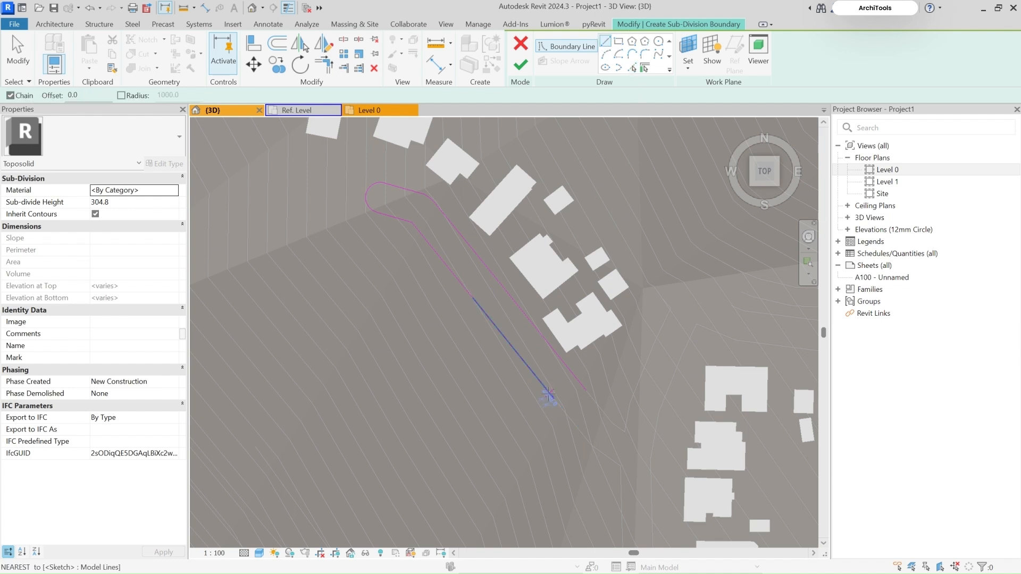
pyautogui.click(554, 399)
pyautogui.scroll(3, 594, 448)
pyautogui.click(652, 480)
pyautogui.press('Escape')
# Continue the house-side road edge, close the boundary across the road's southeast end, and finish the sub-division.
pyautogui.click(585, 331)
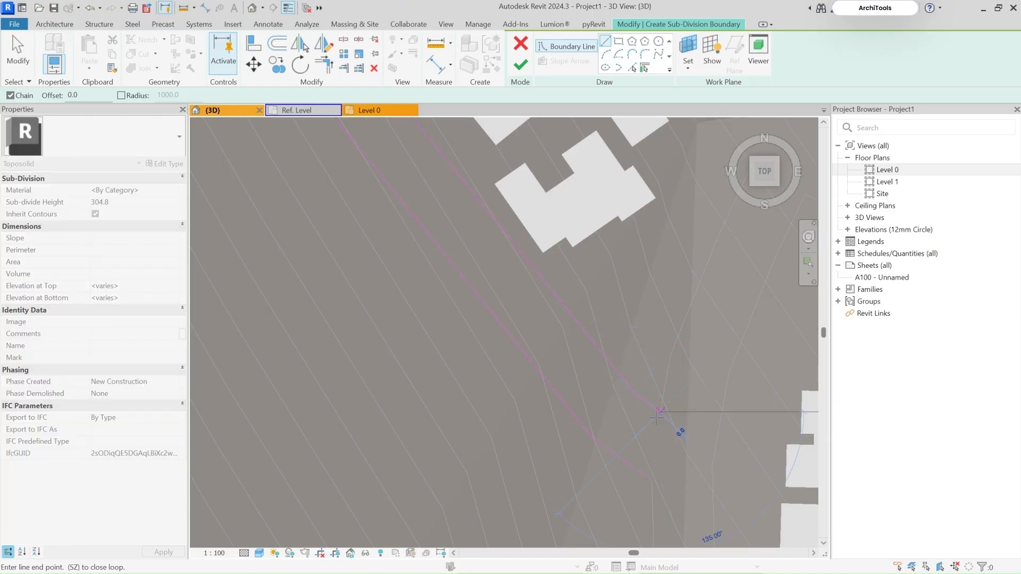
pyautogui.scroll(-3, 659, 436)
pyautogui.scroll(4, 657, 425)
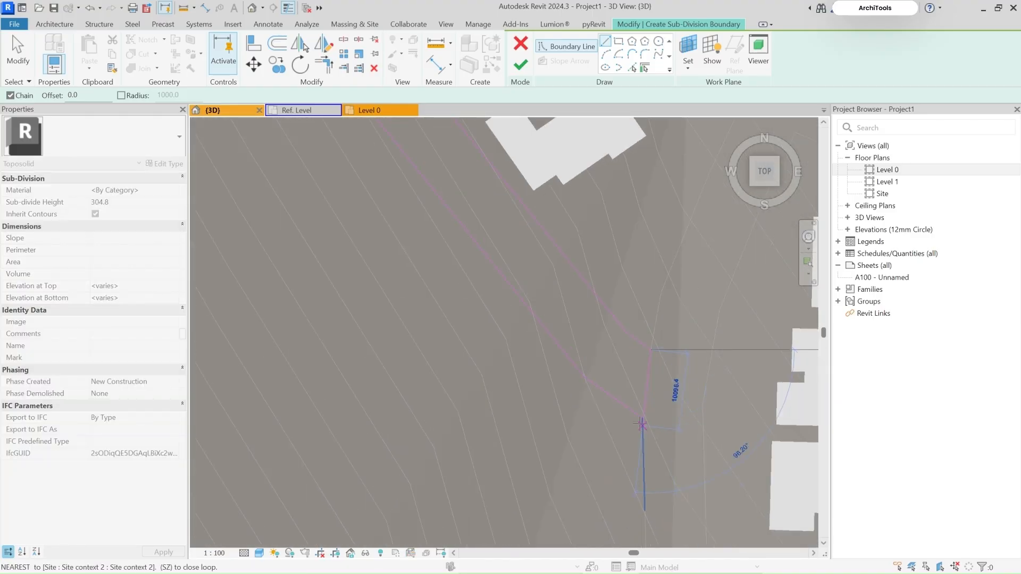
pyautogui.click(643, 418)
pyautogui.press('Escape')
pyautogui.scroll(-6, 581, 279)
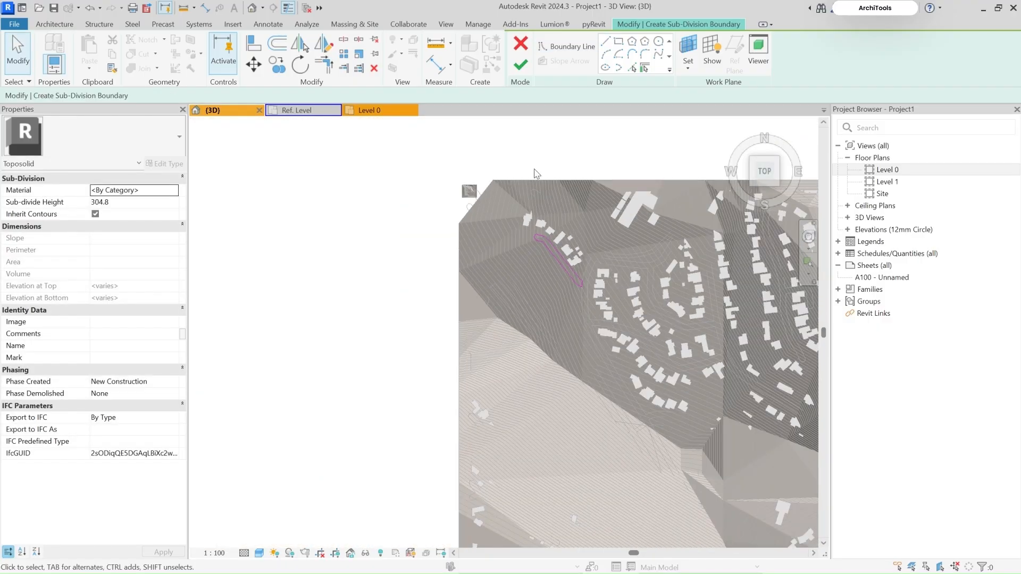
pyautogui.scroll(3, 603, 261)
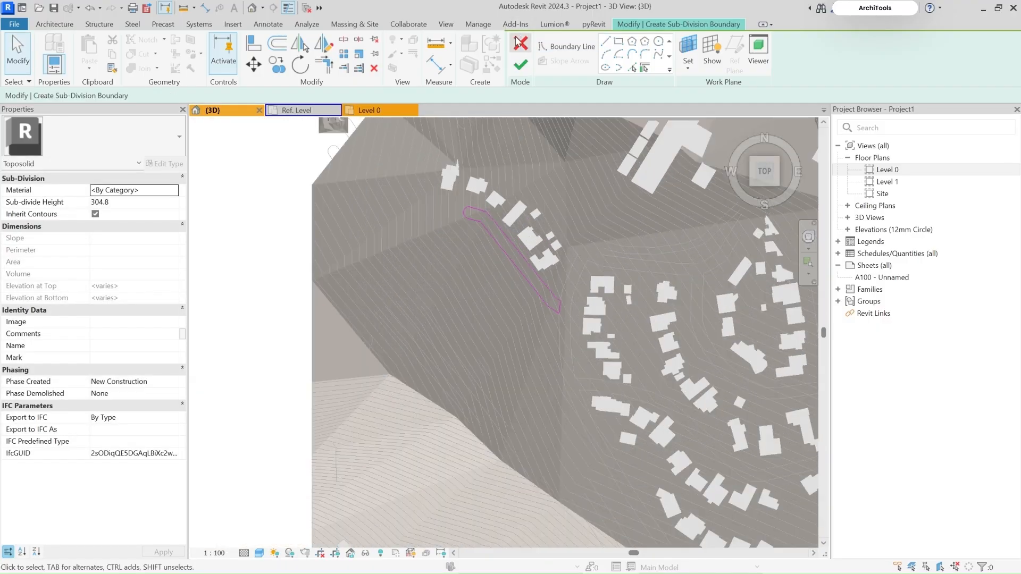
pyautogui.click(521, 64)
# Examine the new road sub-division on the toposolid up close in 3D, around its rounded end.
pyautogui.scroll(-4, 686, 320)
pyautogui.keyDown('shift'); pyautogui.moveTo(686, 319); pyautogui.dragTo(685, 135, button='middle'); pyautogui.keyUp('shift')
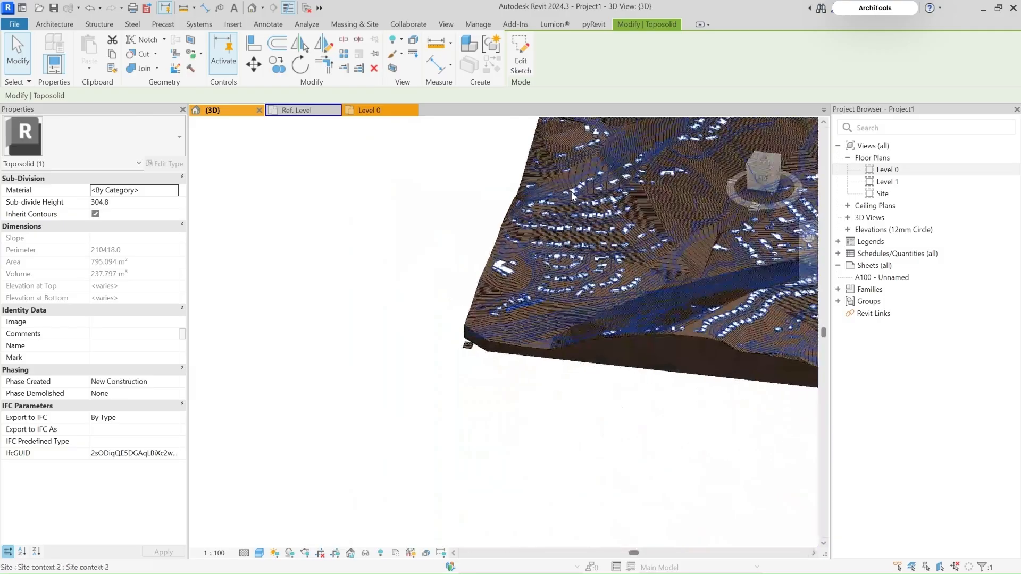
pyautogui.scroll(4, 555, 218)
pyautogui.scroll(-3, 555, 218)
pyautogui.keyDown('shift'); pyautogui.moveTo(606, 399); pyautogui.dragTo(606, 317, button='middle'); pyautogui.keyUp('shift')
pyautogui.press('Escape')
pyautogui.scroll(4, 442, 451)
pyautogui.keyDown('shift'); pyautogui.moveTo(696, 460); pyautogui.dragTo(560, 351, button='middle'); pyautogui.keyUp('shift')
pyautogui.scroll(5, 448, 382)
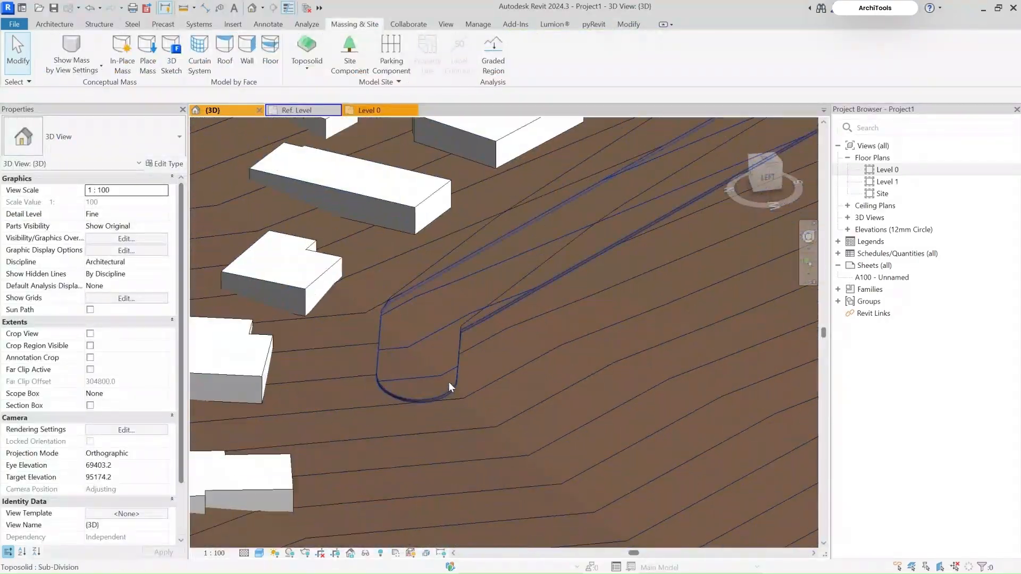
# Assign the Asphalt, Bitumen material to the road sub-division.
pyautogui.click(449, 383)
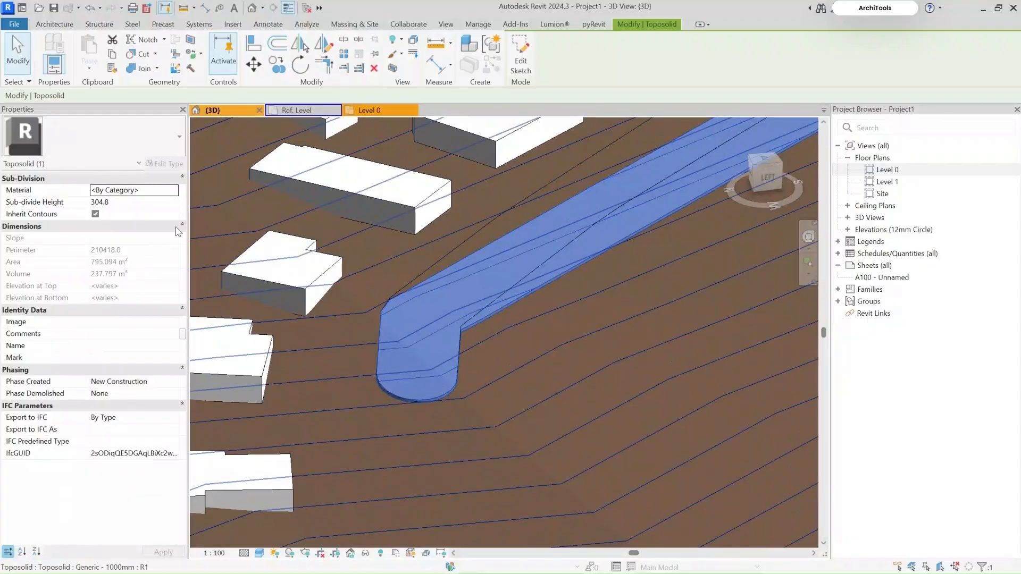
pyautogui.click(178, 193)
pyautogui.click(175, 190)
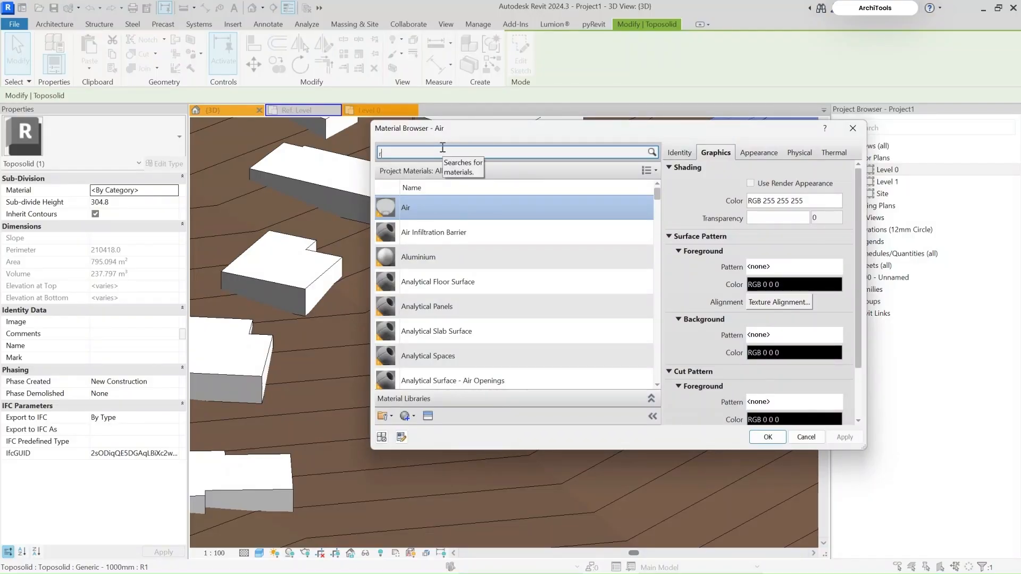
pyautogui.write('r')
pyautogui.press('BackSpace')
pyautogui.write('a')
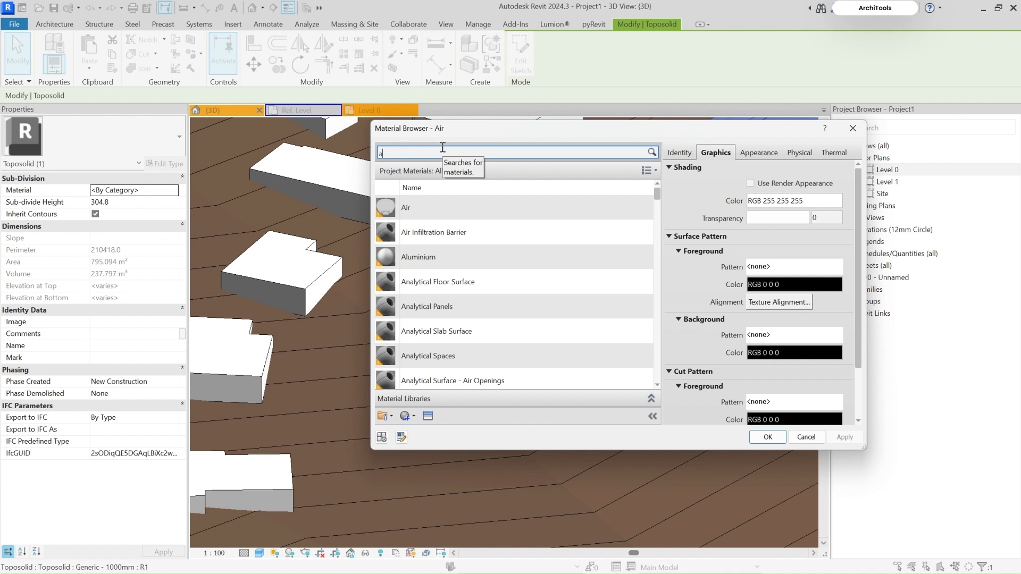
pyautogui.write('sph')
pyautogui.click(452, 220)
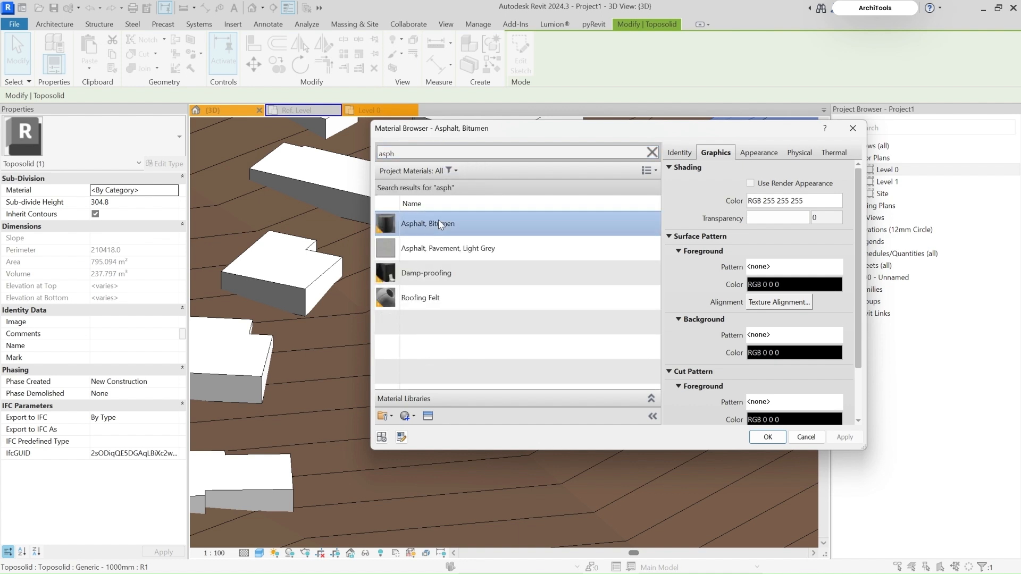
pyautogui.click(764, 437)
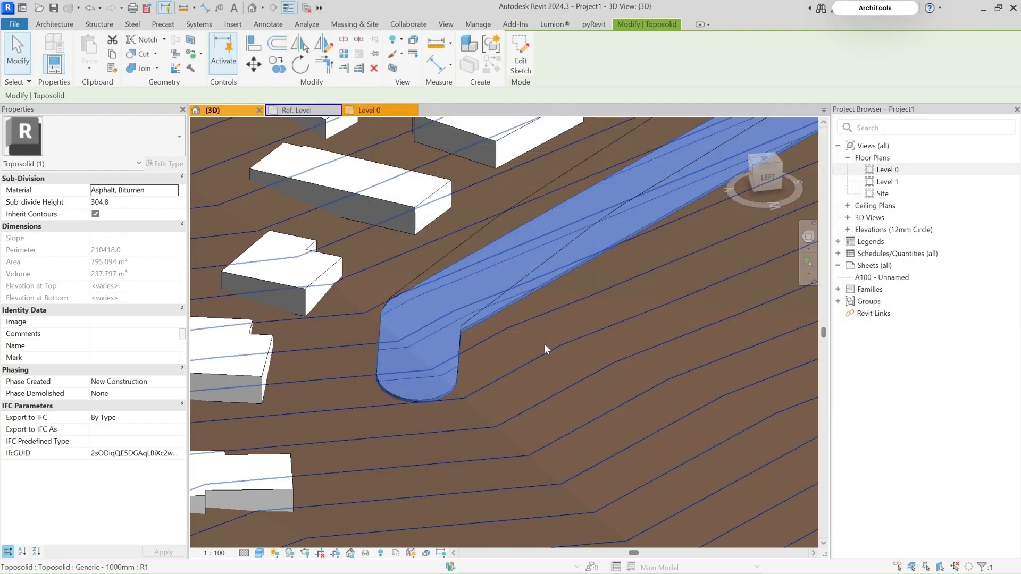
# Inspect the asphalt road strip against the neighbouring houses and the surrounding toposolid in 3D.
pyautogui.press('Escape')
pyautogui.scroll(-4, 454, 327)
pyautogui.keyDown('shift'); pyautogui.moveTo(675, 394); pyautogui.dragTo(792, 385, button='middle'); pyautogui.keyUp('shift')
pyautogui.scroll(5, 504, 320)
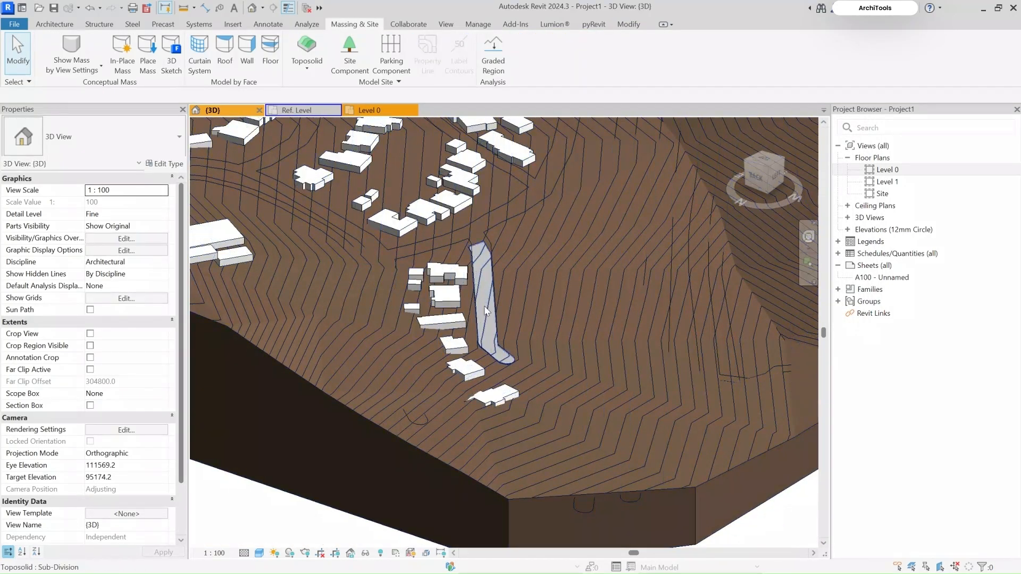
pyautogui.scroll(-4, 490, 209)
pyautogui.moveTo(665, 260); pyautogui.dragTo(562, 366, button='middle')
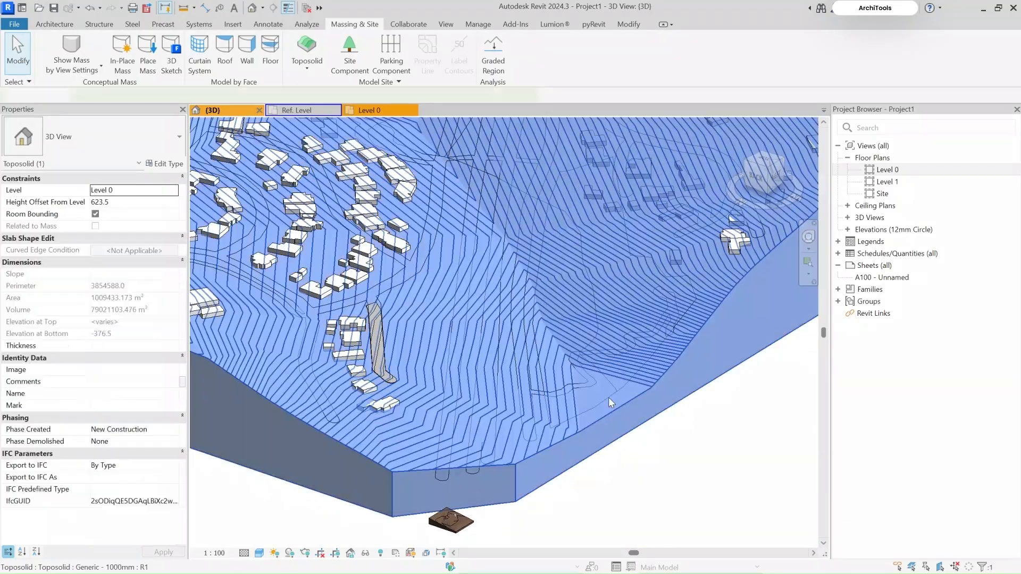
pyautogui.click(608, 398)
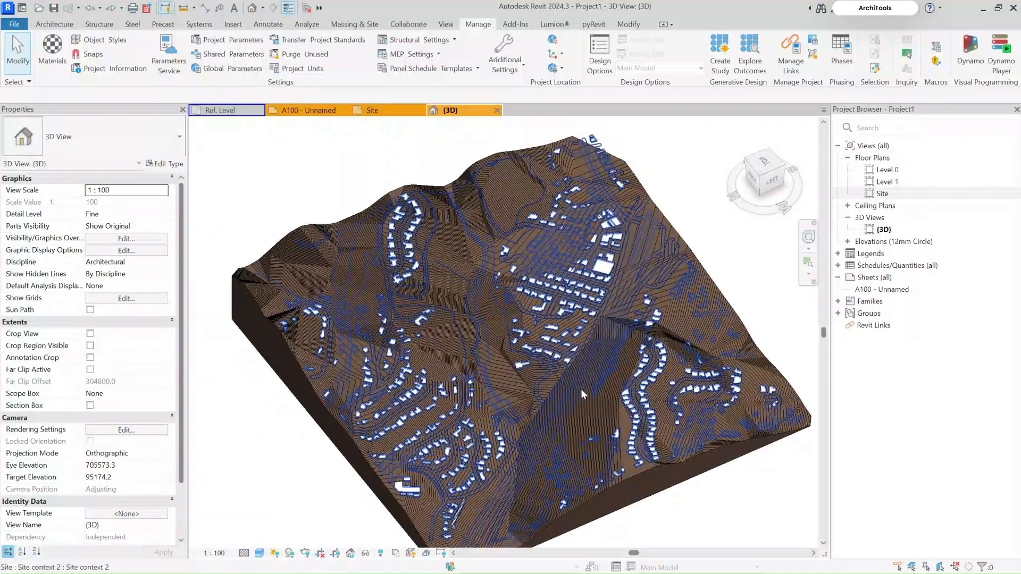
# Review the whole toposolid with its buildings and roads from several angles in the 3D view.
pyautogui.moveTo(584, 394); pyautogui.dragTo(565, 347, button='middle')
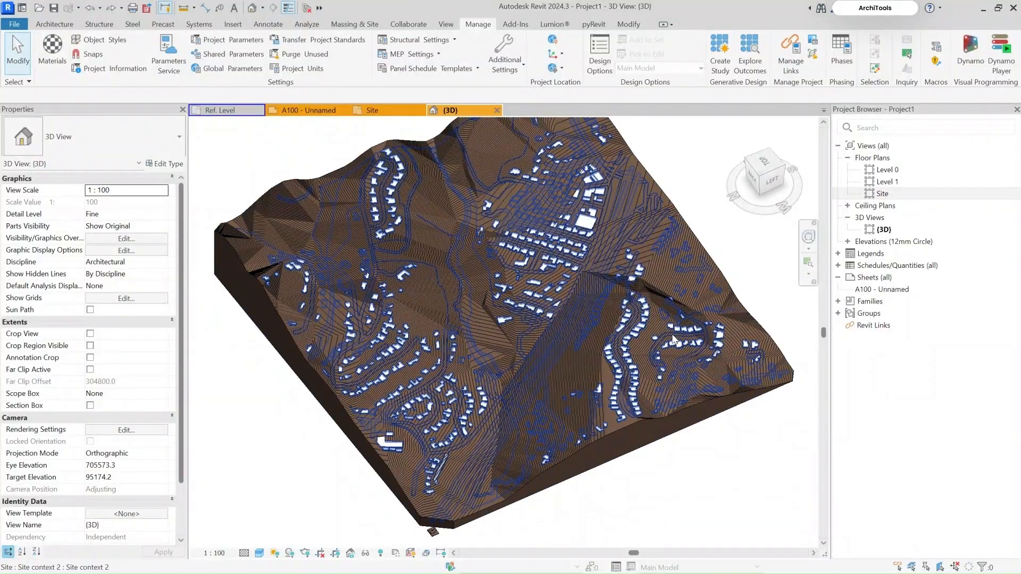
pyautogui.keyDown('shift'); pyautogui.moveTo(673, 336); pyautogui.dragTo(483, 263, button='middle'); pyautogui.keyUp('shift')
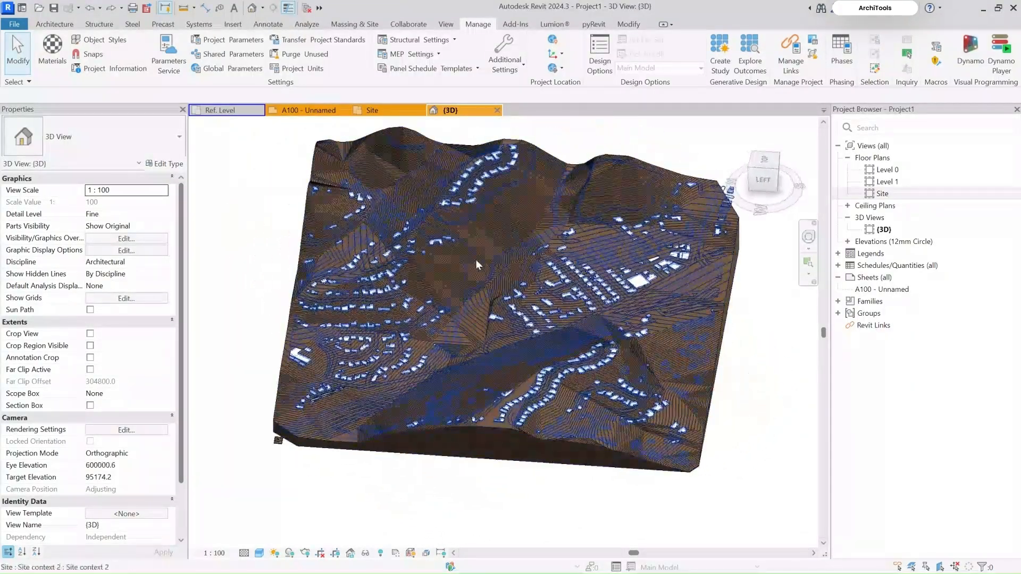
pyautogui.scroll(3, 477, 277)
pyautogui.scroll(-3, 543, 247)
pyautogui.keyDown('shift'); pyautogui.moveTo(595, 282); pyautogui.dragTo(630, 191, button='middle'); pyautogui.keyUp('shift')
pyautogui.scroll(2, 664, 255)
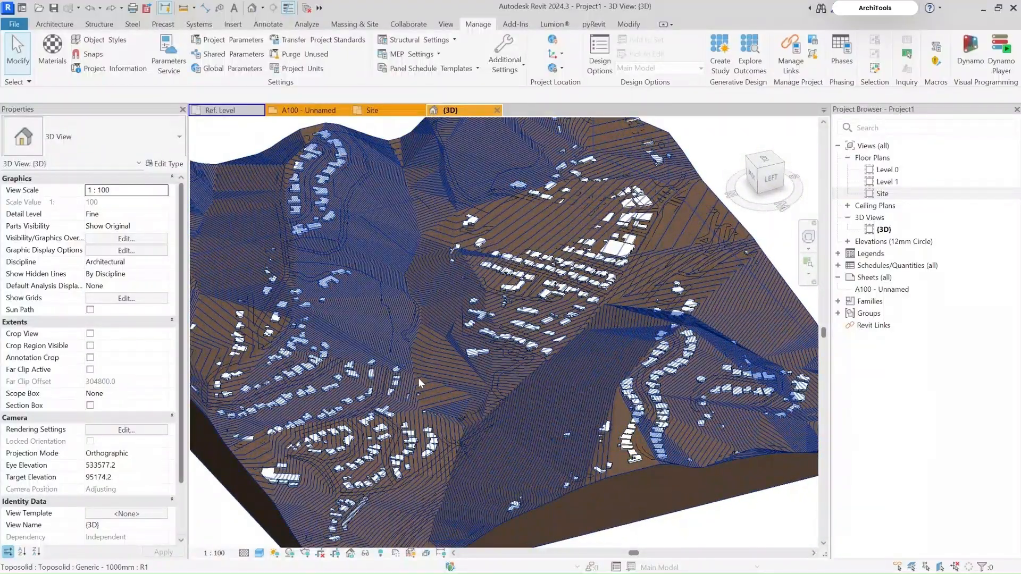
pyautogui.scroll(-4, 484, 381)
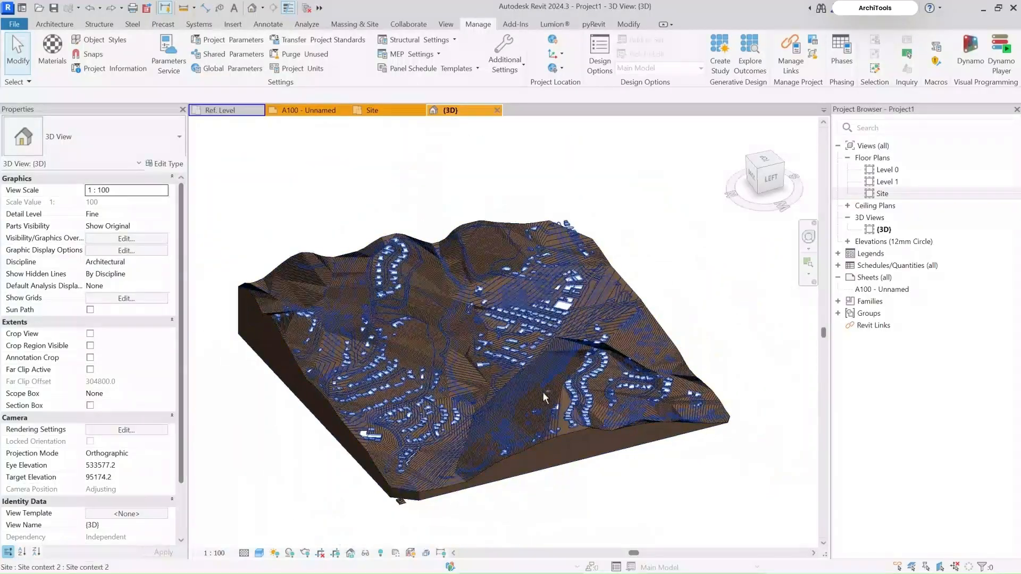
pyautogui.keyDown('shift'); pyautogui.moveTo(543, 391); pyautogui.dragTo(597, 372, button='middle'); pyautogui.keyUp('shift')
pyautogui.scroll(3, 513, 368)
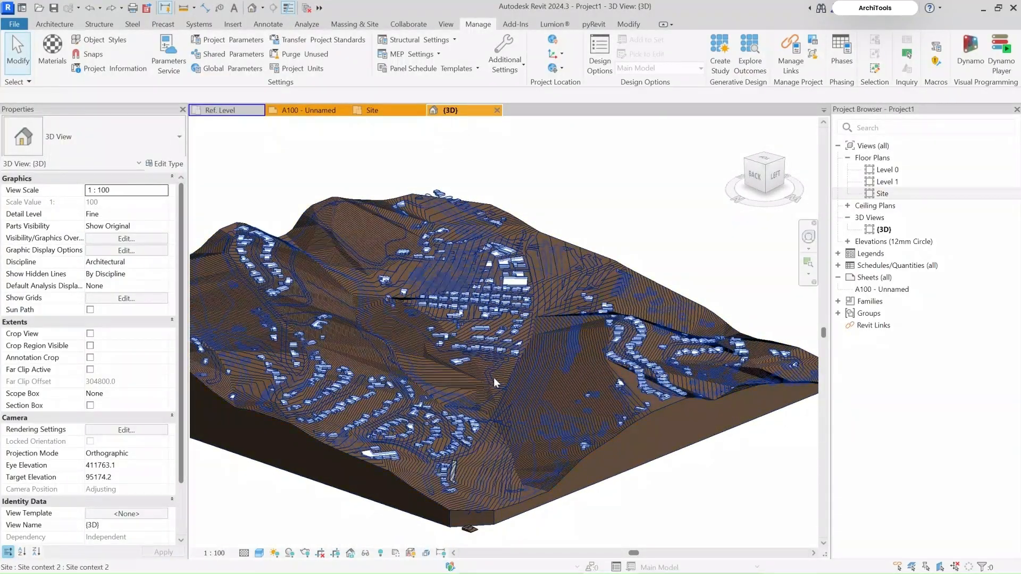
# From the top view of the terrain, start an in-place model in the Site category named Site 1.
pyautogui.click(770, 163)
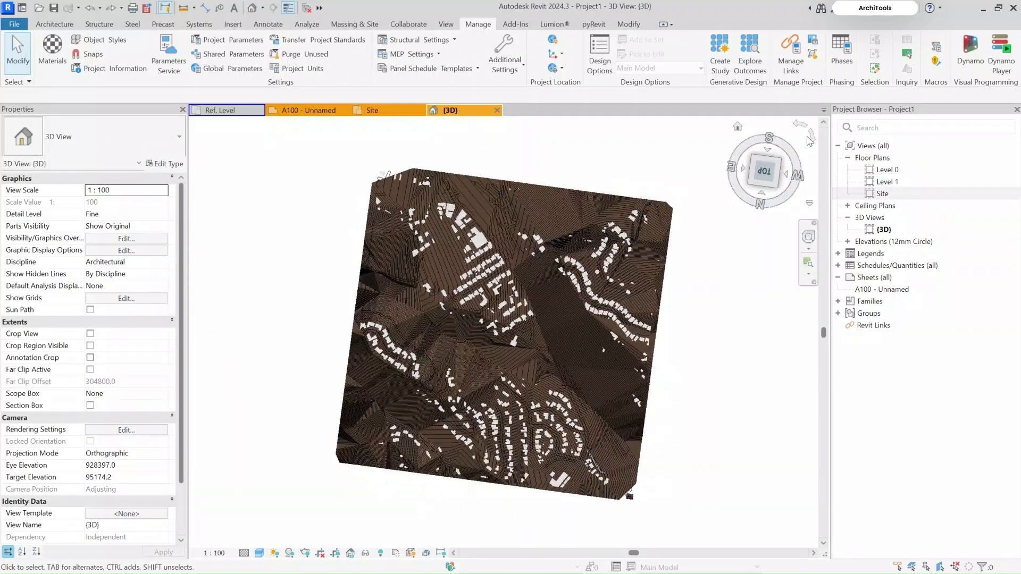
pyautogui.click(54, 24)
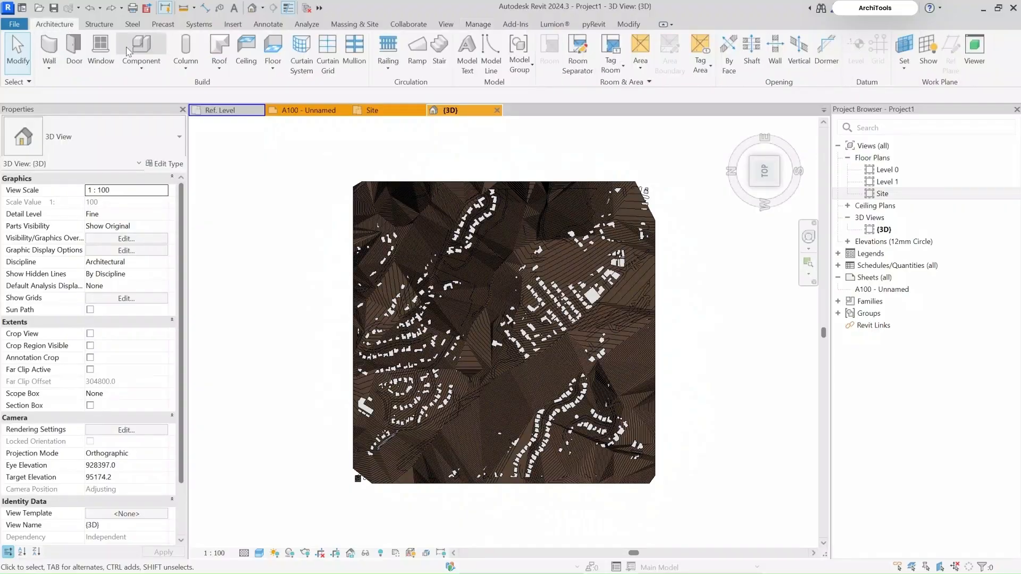
pyautogui.click(141, 62)
pyautogui.click(165, 117)
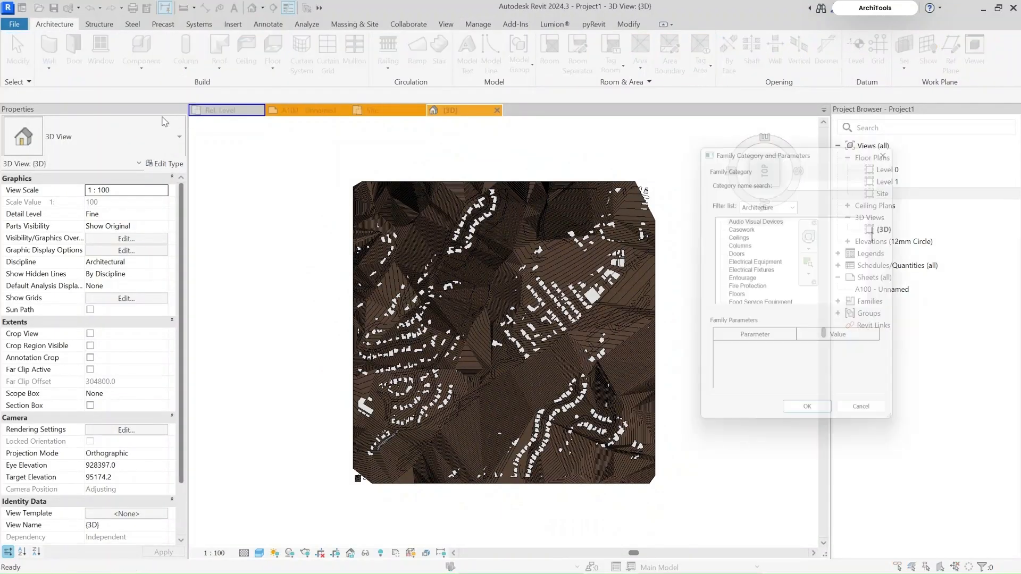
pyautogui.scroll(-4, 747, 262)
pyautogui.scroll(-2, 747, 261)
pyautogui.click(744, 270)
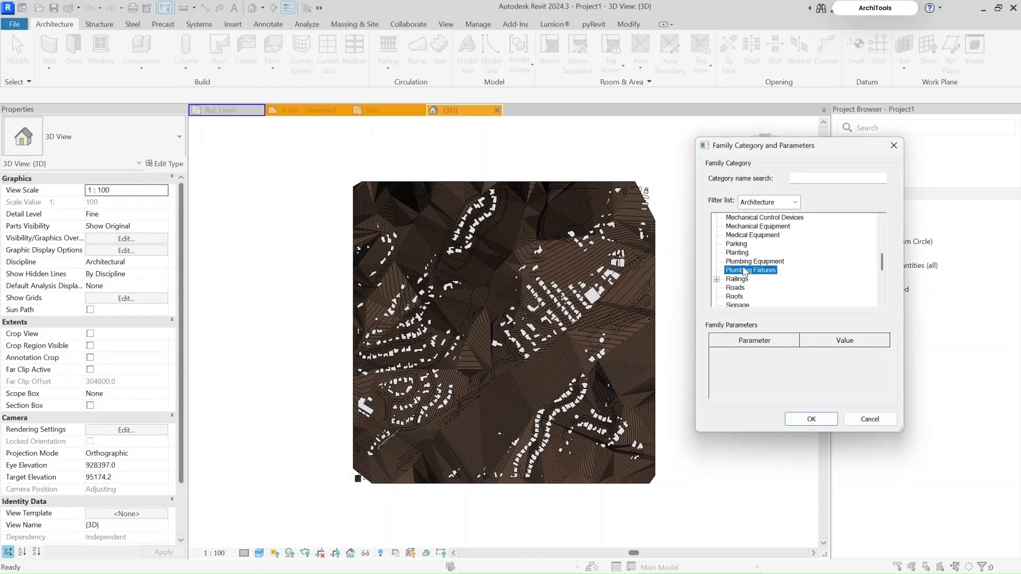
pyautogui.scroll(-1, 746, 281)
pyautogui.click(732, 288)
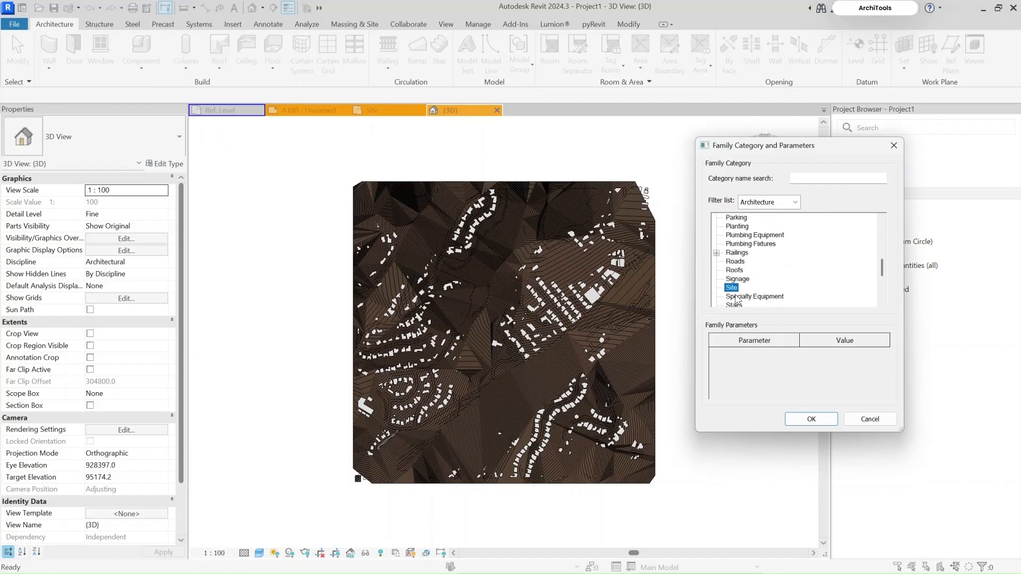
pyautogui.click(811, 419)
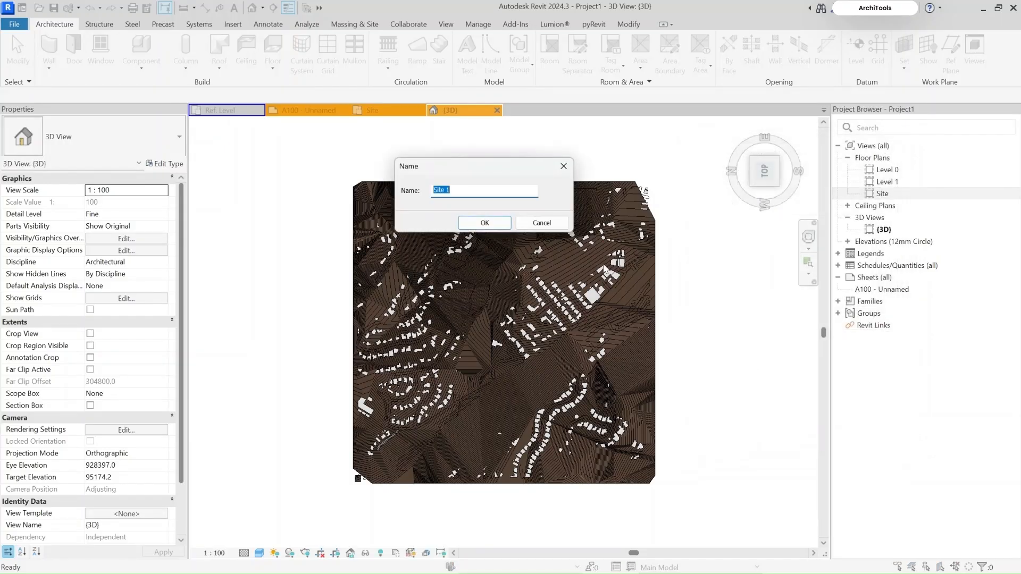
pyautogui.click(483, 223)
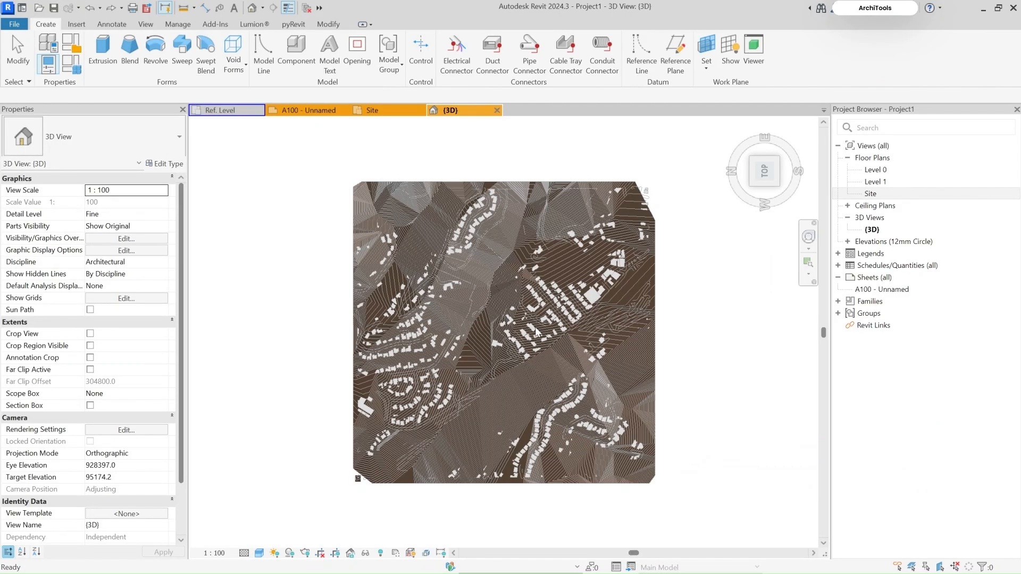
# Sketch a slanted four-sided void extrusion profile about 47500 mm long on the open slope between the building clusters.
pyautogui.click(233, 53)
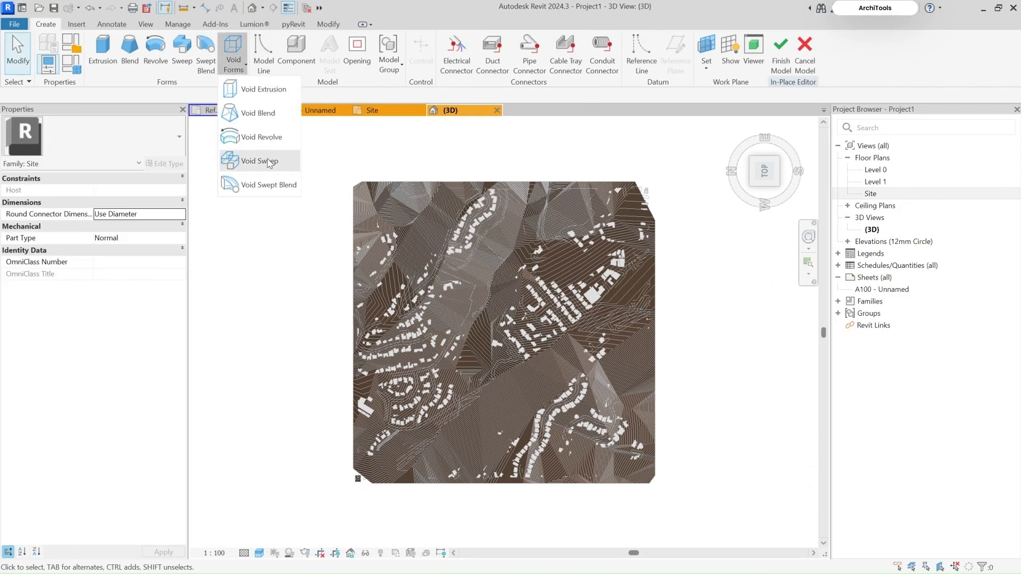
pyautogui.click(280, 110)
pyautogui.click(483, 41)
pyautogui.scroll(8, 463, 413)
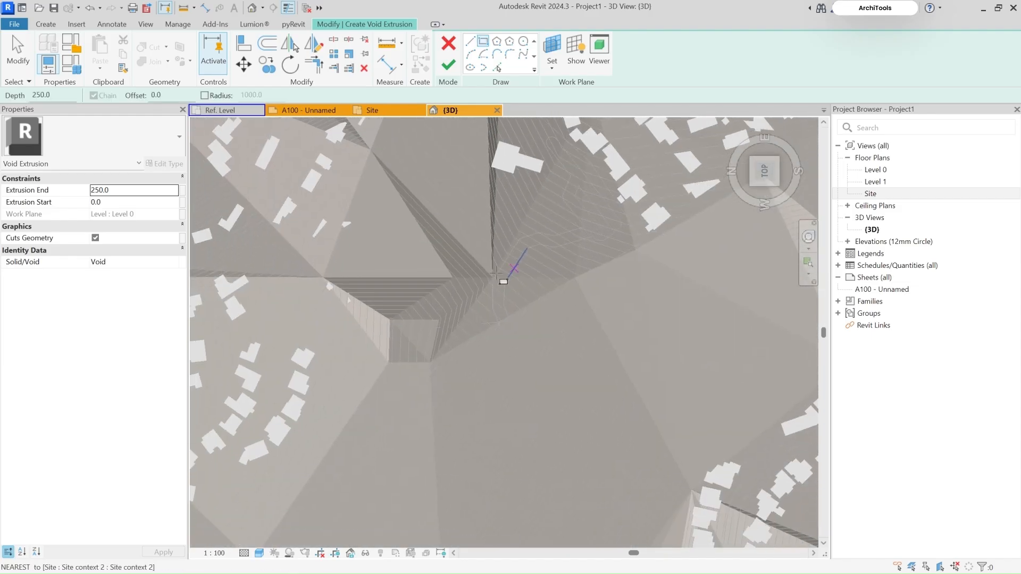
pyautogui.scroll(-6, 560, 381)
pyautogui.scroll(8, 474, 349)
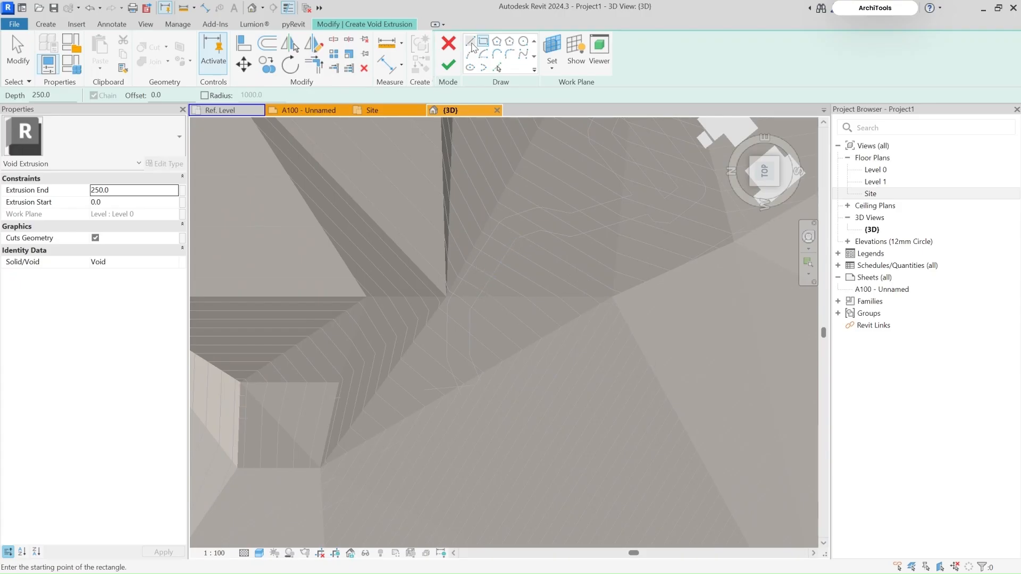
pyautogui.click(496, 68)
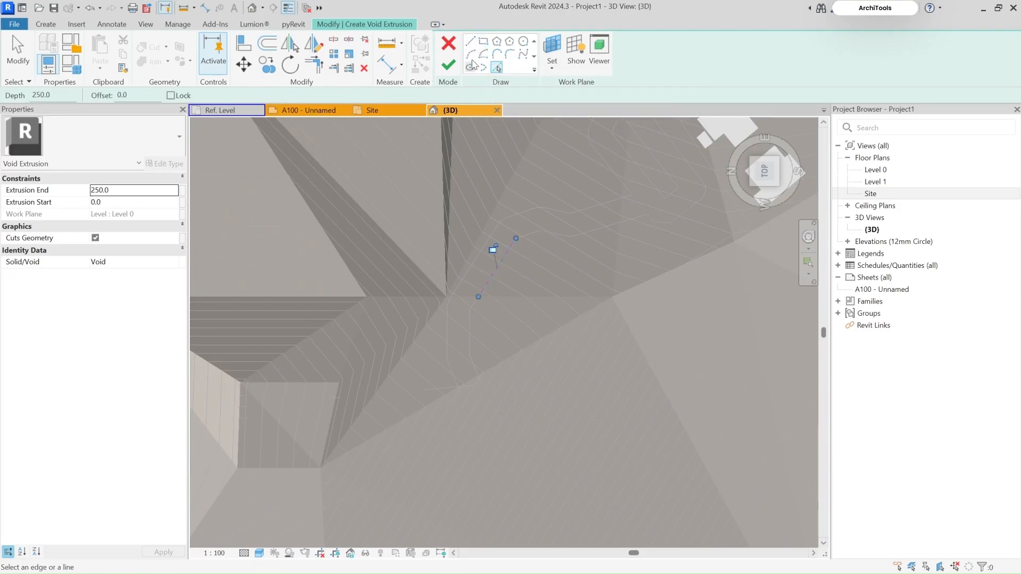
pyautogui.click(470, 42)
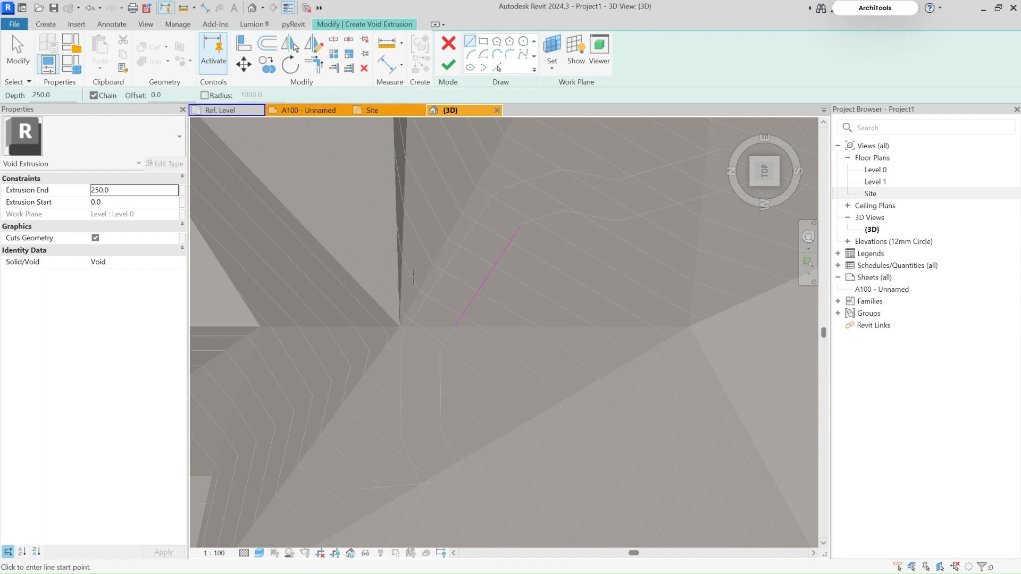
pyautogui.click(455, 326)
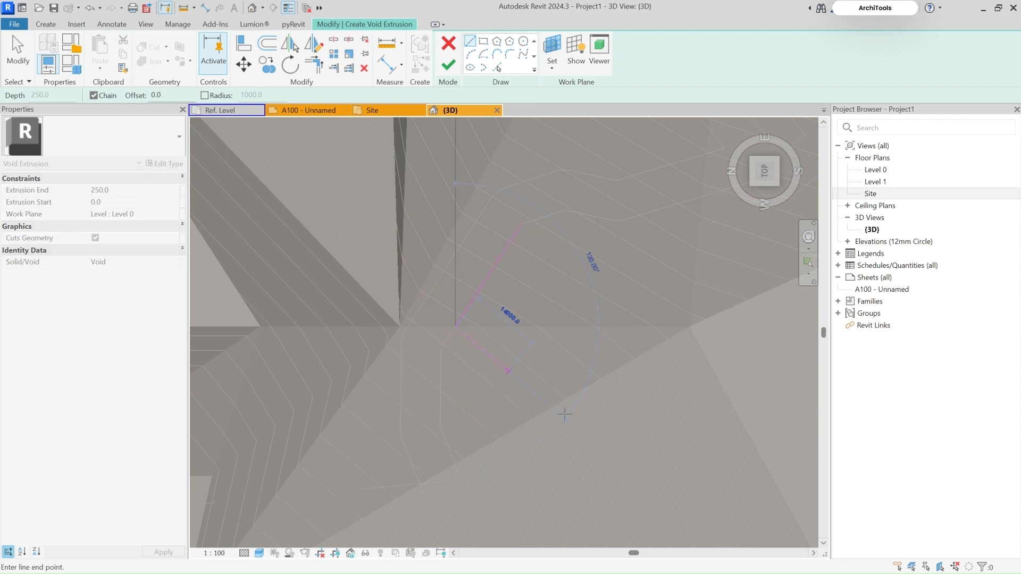
pyautogui.scroll(-1, 558, 409)
pyautogui.click(609, 422)
pyautogui.click(655, 347)
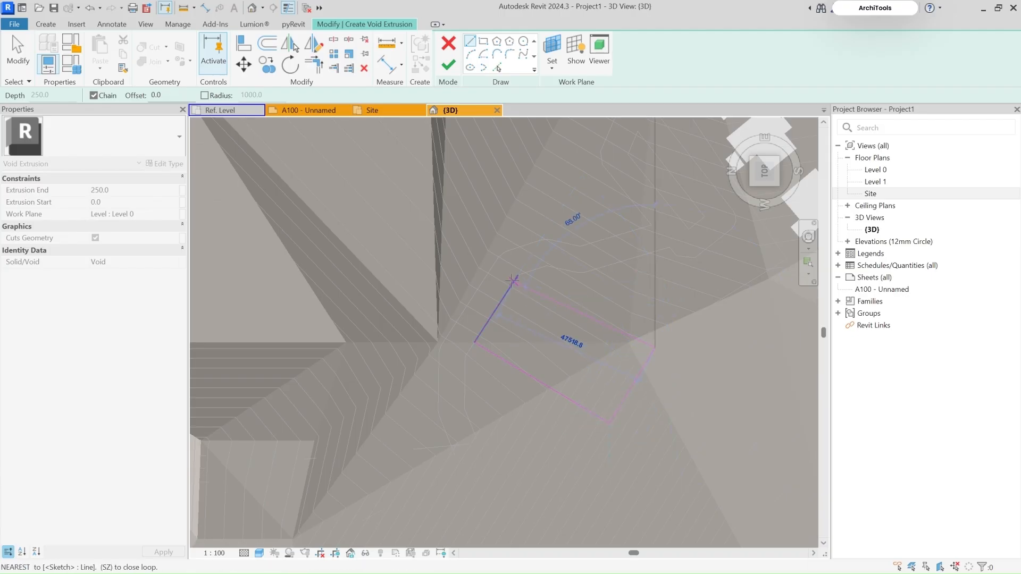
pyautogui.scroll(2, 515, 273)
pyautogui.scroll(-4, 552, 300)
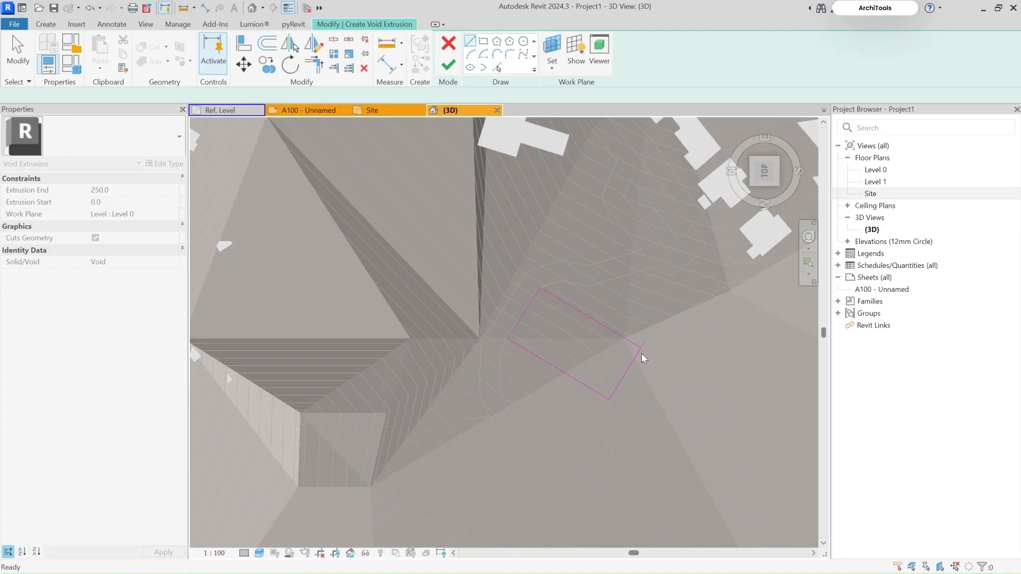
pyautogui.click(641, 353)
pyautogui.press('Escape')
# Trim the open corner of the void profile into a closed loop and finish the sketch.
pyautogui.scroll(3, 638, 356)
pyautogui.press('t')
pyautogui.press('r')
pyautogui.click(632, 348)
pyautogui.click(628, 326)
pyautogui.click(448, 65)
# Extend the void extrusion's end to about 110758.7 mm so it rises above the terrain surface.
pyautogui.keyDown('shift'); pyautogui.moveTo(524, 303); pyautogui.dragTo(550, 269, button='middle'); pyautogui.keyUp('shift')
pyautogui.scroll(-5, 473, 267)
pyautogui.keyDown('shift'); pyautogui.moveTo(474, 266); pyautogui.dragTo(480, 268, button='middle'); pyautogui.keyUp('shift')
pyautogui.scroll(4, 501, 306)
pyautogui.scroll(4, 501, 306)
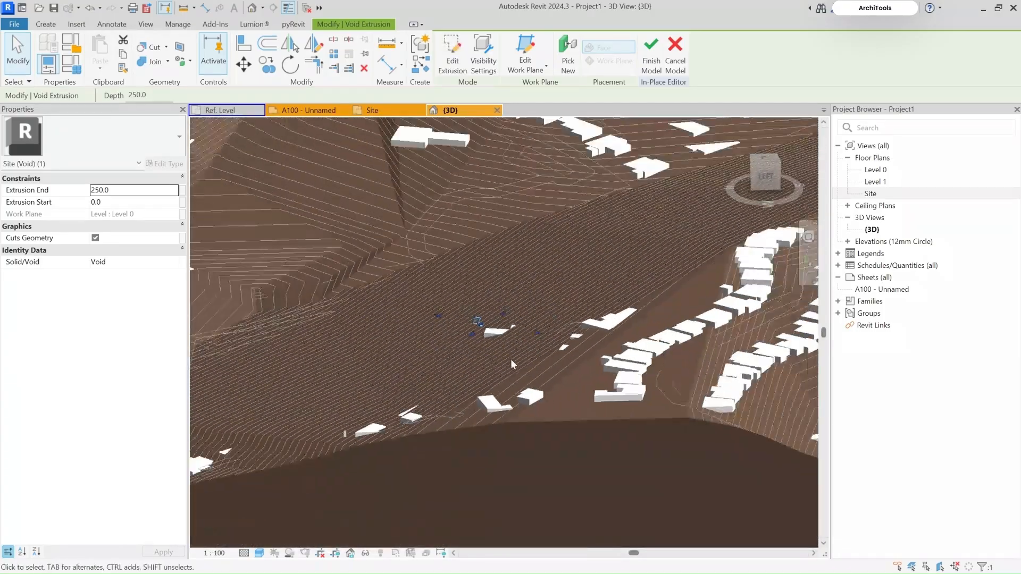
pyautogui.keyDown('shift'); pyautogui.moveTo(488, 361); pyautogui.dragTo(572, 319, button='middle'); pyautogui.keyUp('shift')
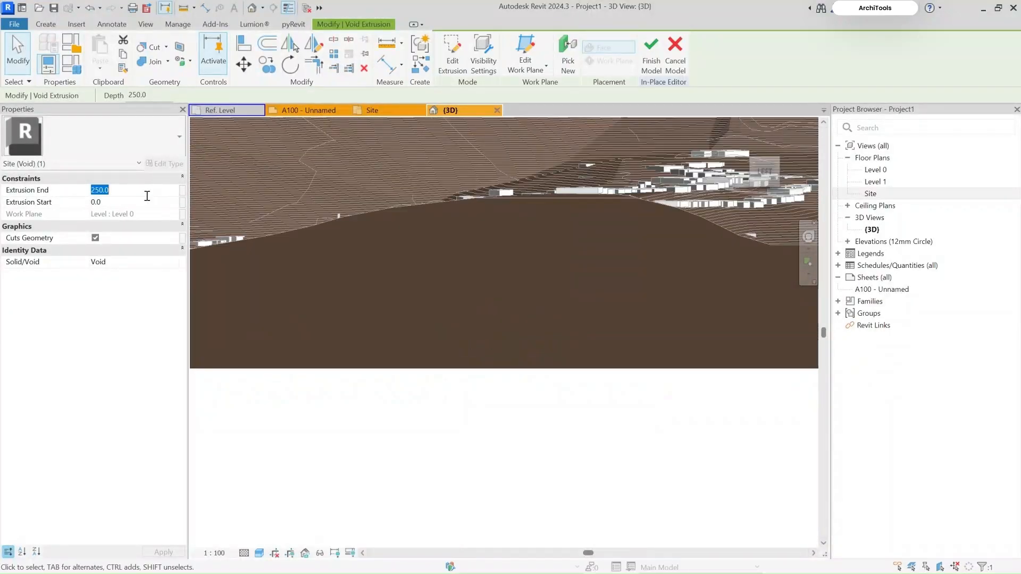
pyautogui.keyDown('shift'); pyautogui.moveTo(311, 210); pyautogui.dragTo(556, 268, button='middle'); pyautogui.keyUp('shift')
pyautogui.moveTo(556, 268); pyautogui.dragTo(553, 276)
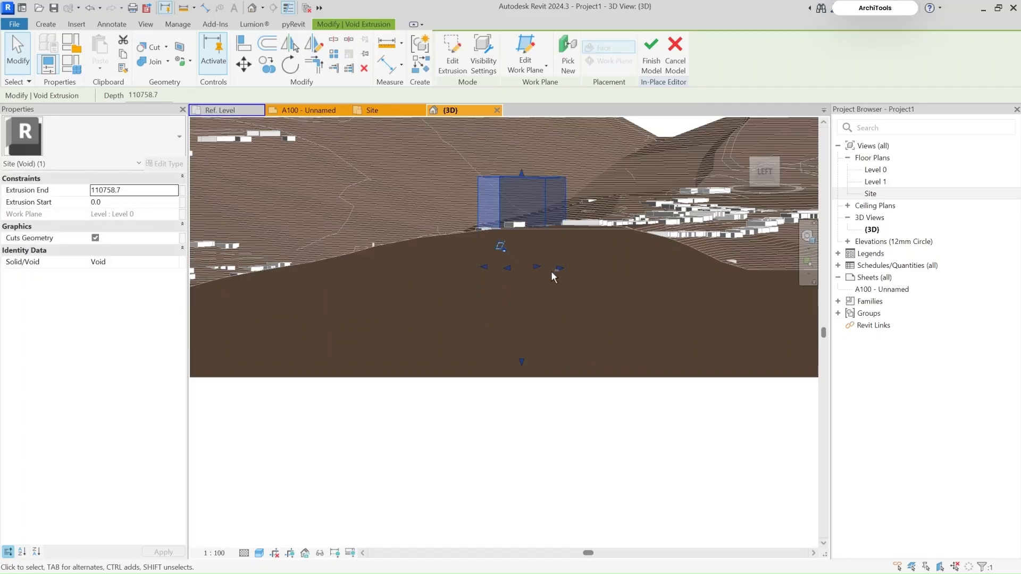
# Adjust the void extrusion to start at about 38013.2 mm and end at about 78180.9 mm, crossing the hillside.
pyautogui.moveTo(526, 363); pyautogui.dragTo(507, 248)
pyautogui.keyDown('shift'); pyautogui.moveTo(507, 249); pyautogui.dragTo(640, 222, button='middle'); pyautogui.keyUp('shift')
pyautogui.moveTo(522, 250); pyautogui.dragTo(578, 346)
pyautogui.keyDown('shift'); pyautogui.moveTo(578, 347); pyautogui.dragTo(751, 189, button='middle'); pyautogui.keyUp('shift')
pyautogui.scroll(5, 531, 176)
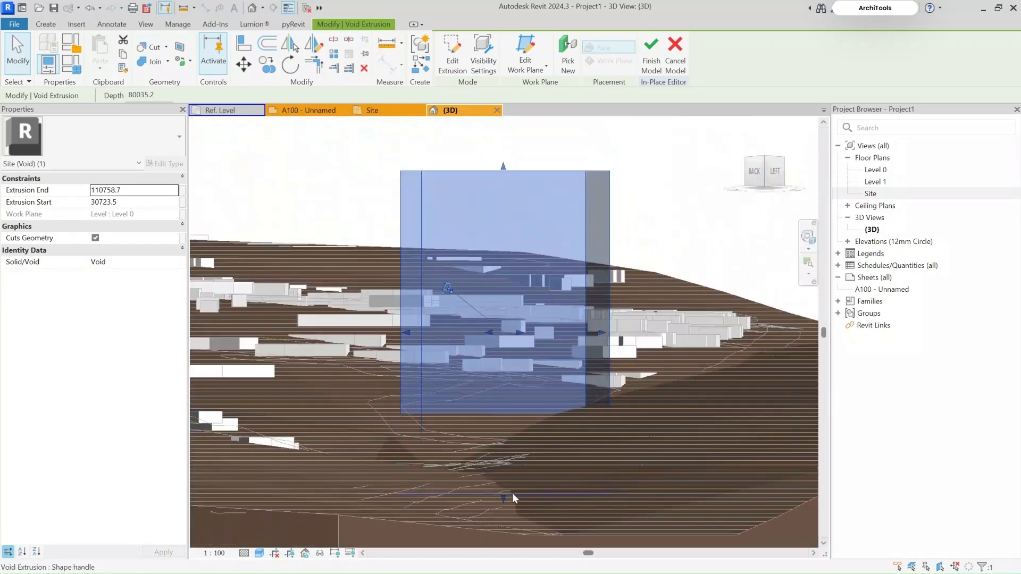
pyautogui.moveTo(508, 496); pyautogui.dragTo(507, 468)
pyautogui.moveTo(490, 166); pyautogui.dragTo(412, 284)
pyautogui.keyDown('shift'); pyautogui.moveTo(413, 284); pyautogui.dragTo(629, 311, button='middle'); pyautogui.keyUp('shift')
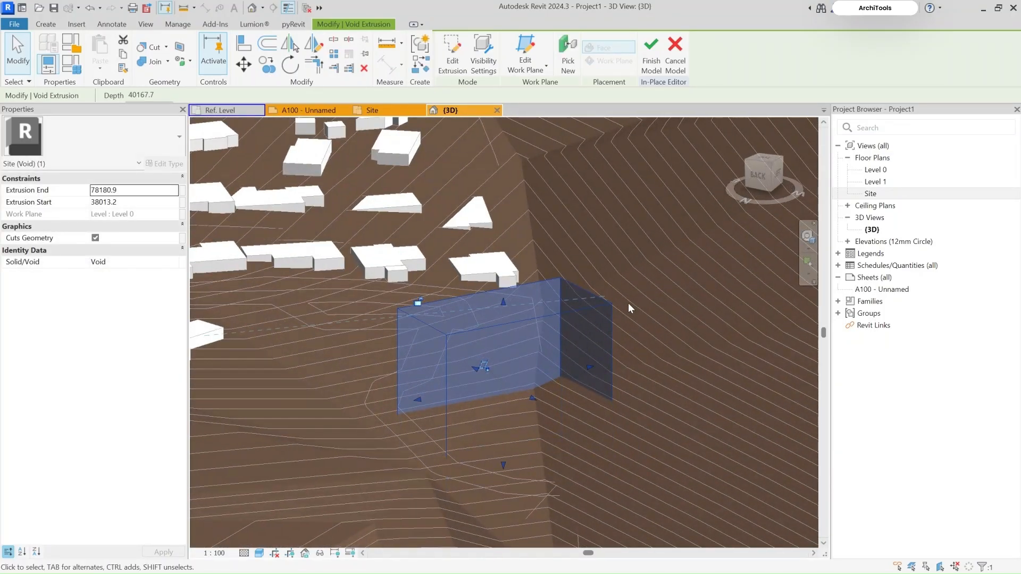
# Cut the toposolid with the void extrusion.
pyautogui.click(142, 48)
pyautogui.scroll(-8, 496, 239)
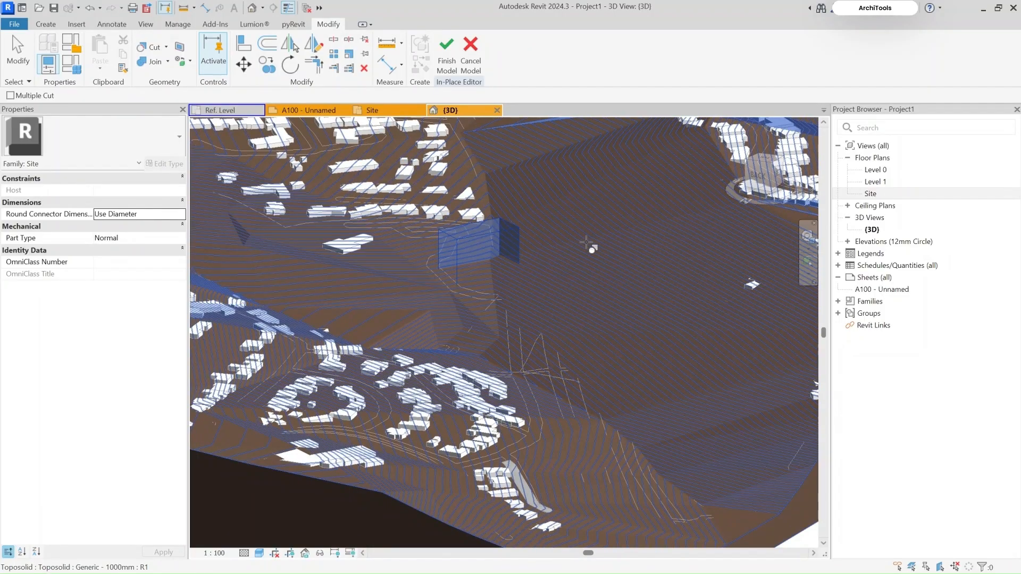
pyautogui.keyDown('shift'); pyautogui.moveTo(589, 245); pyautogui.dragTo(663, 196, button='middle'); pyautogui.keyUp('shift')
pyautogui.scroll(6, 522, 333)
pyautogui.keyDown('shift'); pyautogui.moveTo(473, 254); pyautogui.dragTo(617, 308, button='middle'); pyautogui.keyUp('shift')
pyautogui.scroll(-5, 617, 308)
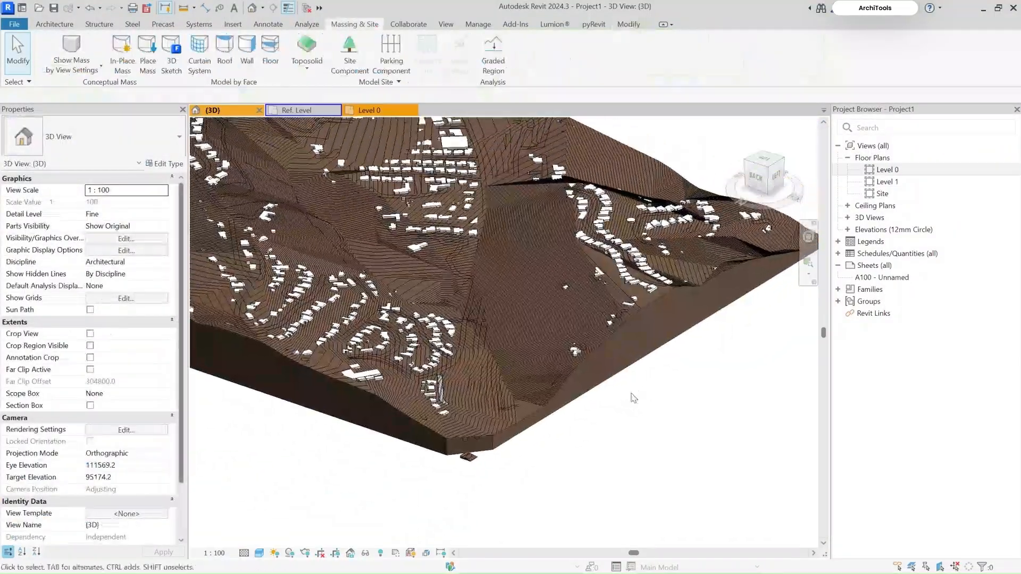
# Select the whole toposolid in 3D and open its type properties.
pyautogui.scroll(-3, 803, 365)
pyautogui.moveTo(802, 364); pyautogui.dragTo(704, 377, button='middle')
pyautogui.scroll(5, 533, 311)
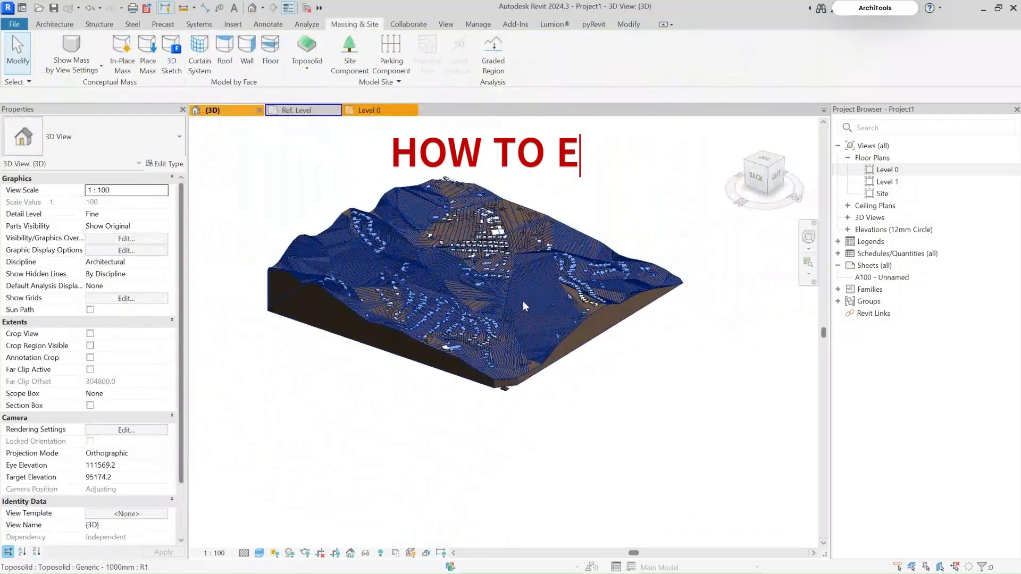
pyautogui.moveTo(615, 406); pyautogui.dragTo(665, 404, button='middle')
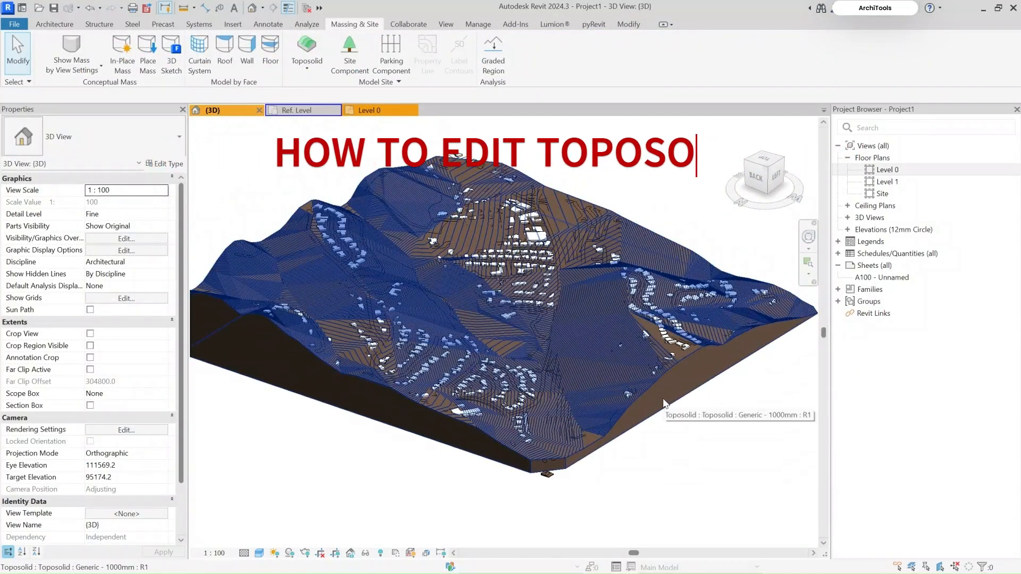
pyautogui.click(664, 401)
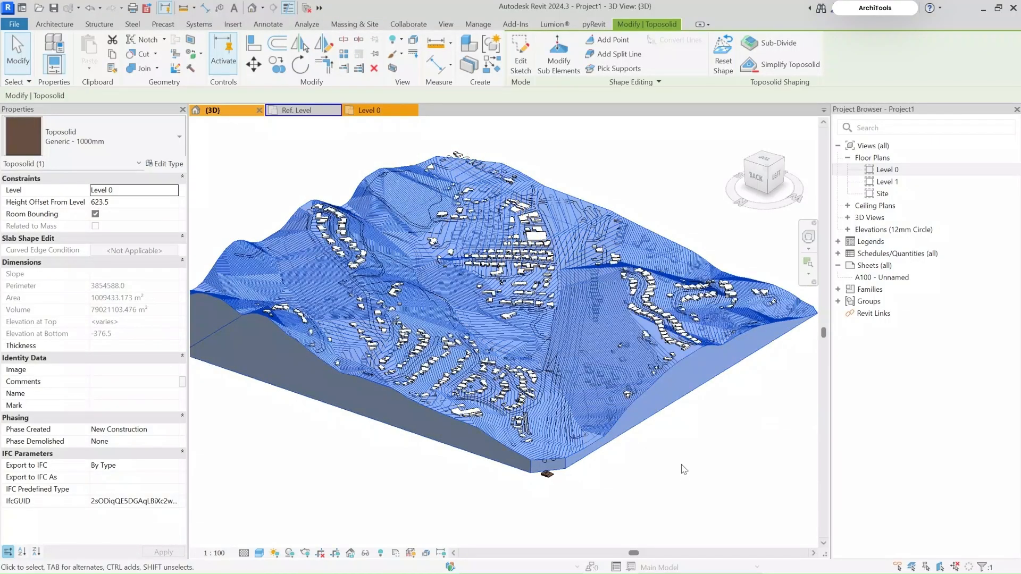
pyautogui.scroll(2, 718, 450)
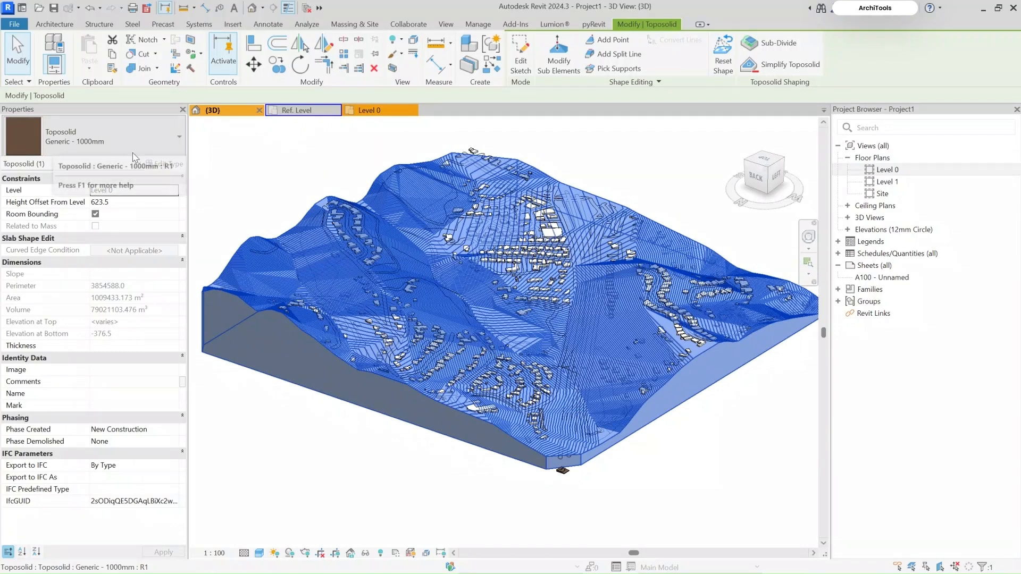
pyautogui.click(165, 164)
pyautogui.moveTo(412, 135); pyautogui.dragTo(371, 164)
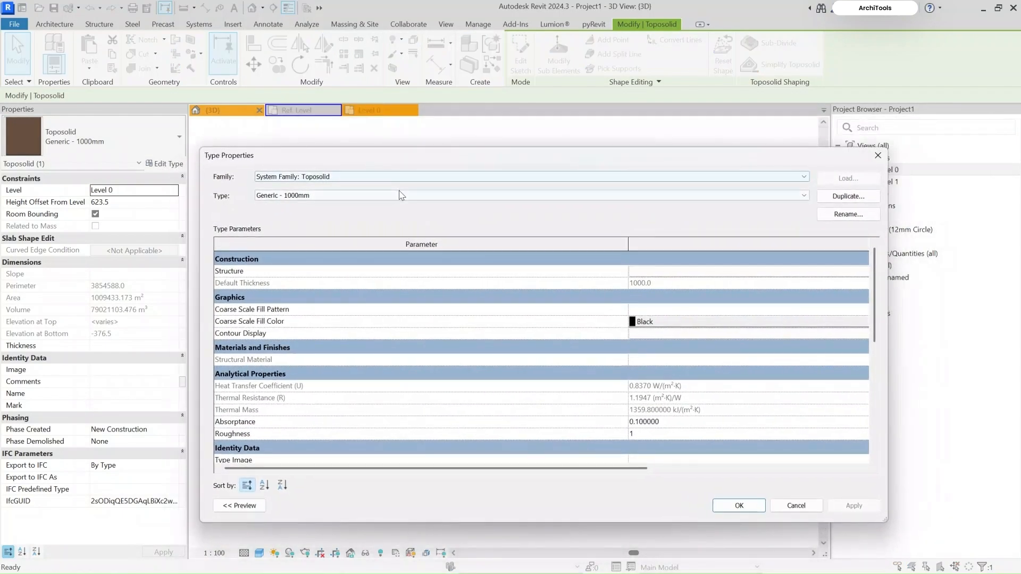
# Look through the available toposolid types and keep Generic - 1000mm.
pyautogui.click(842, 197)
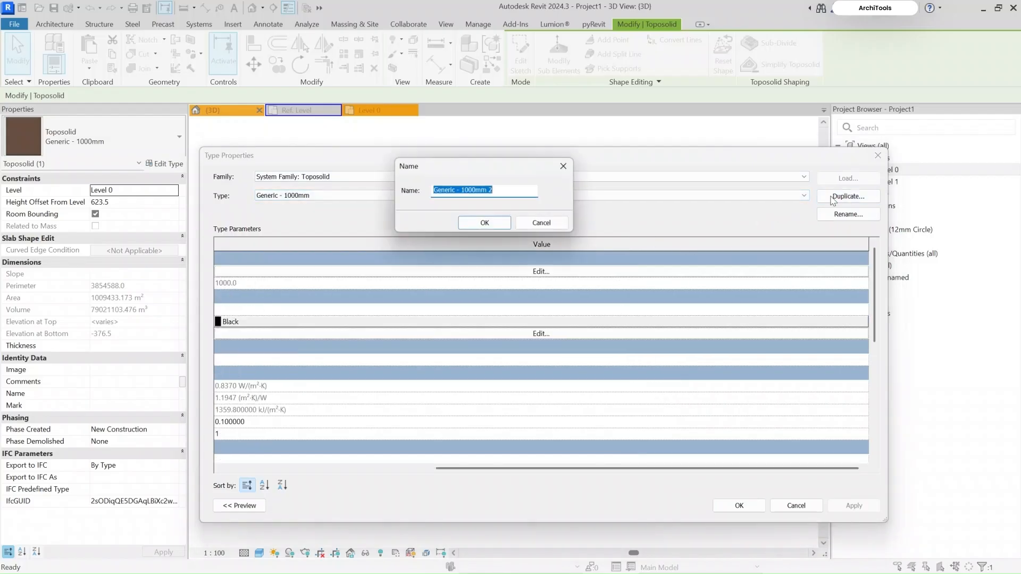
pyautogui.press('Escape')
pyautogui.click(387, 196)
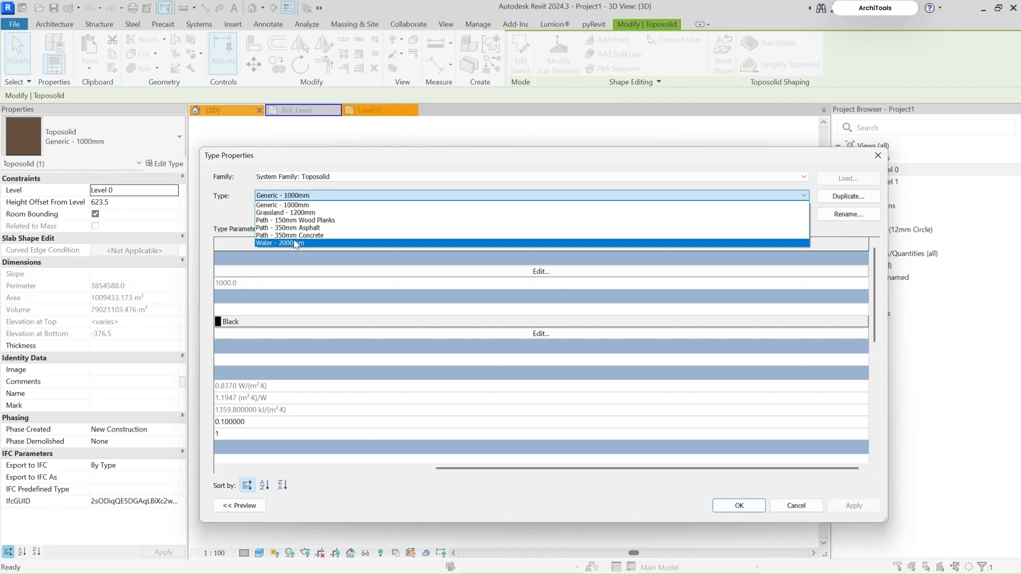
pyautogui.click(316, 206)
# Duplicate the toposolid type as Generic - 200mm grass and set its structure layer thickness to 200 mm.
pyautogui.click(841, 197)
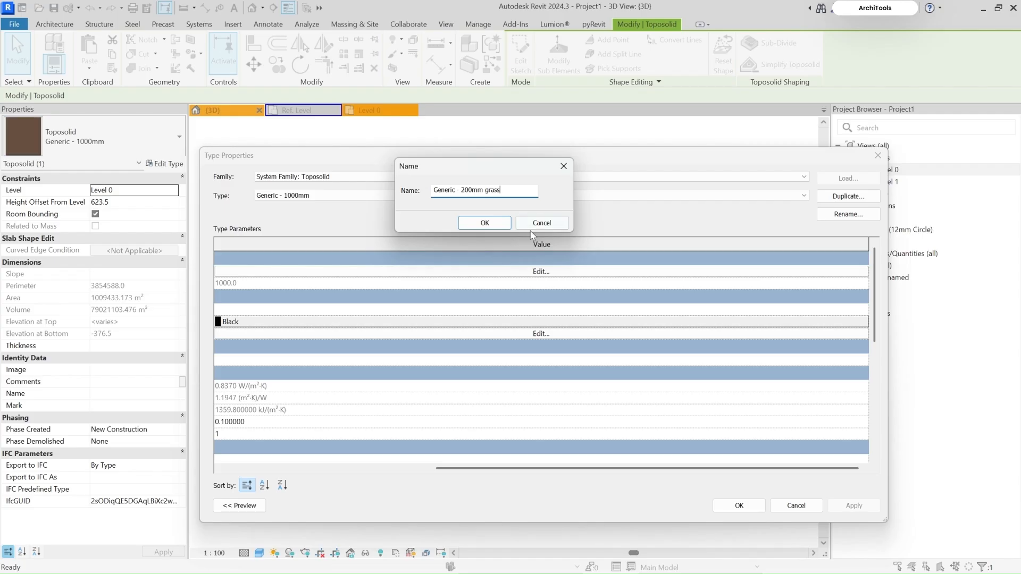
pyautogui.click(485, 223)
pyautogui.click(537, 272)
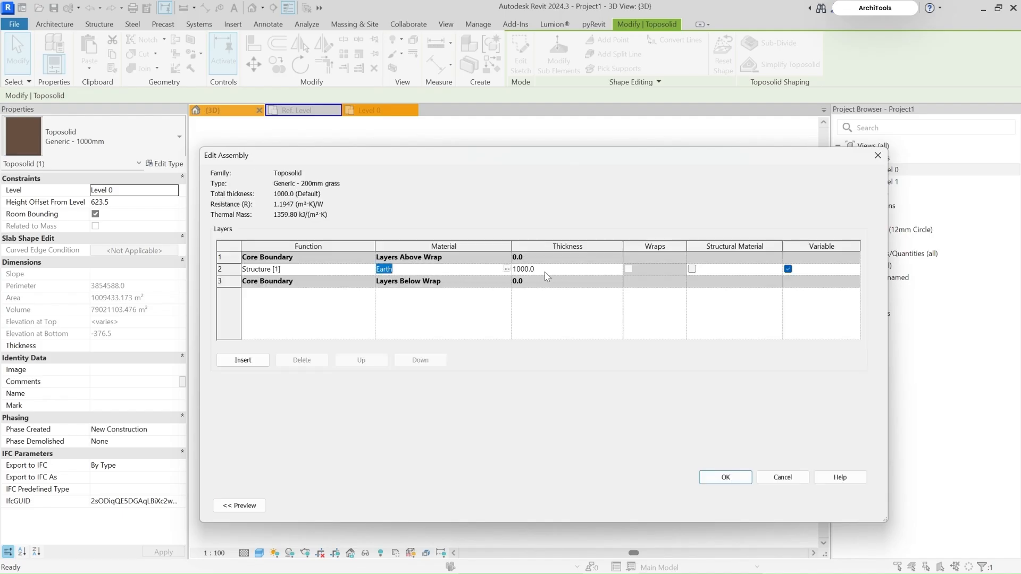
pyautogui.click(502, 272)
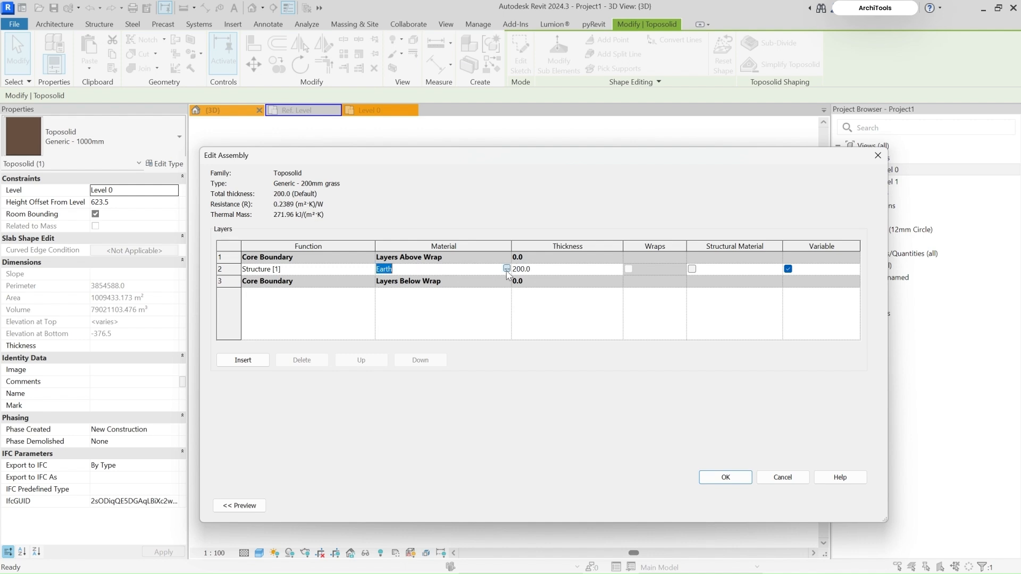
# Assign the Grass material to the structure layer and apply the edited type to the toposolid.
pyautogui.click(506, 269)
pyautogui.write('grass')
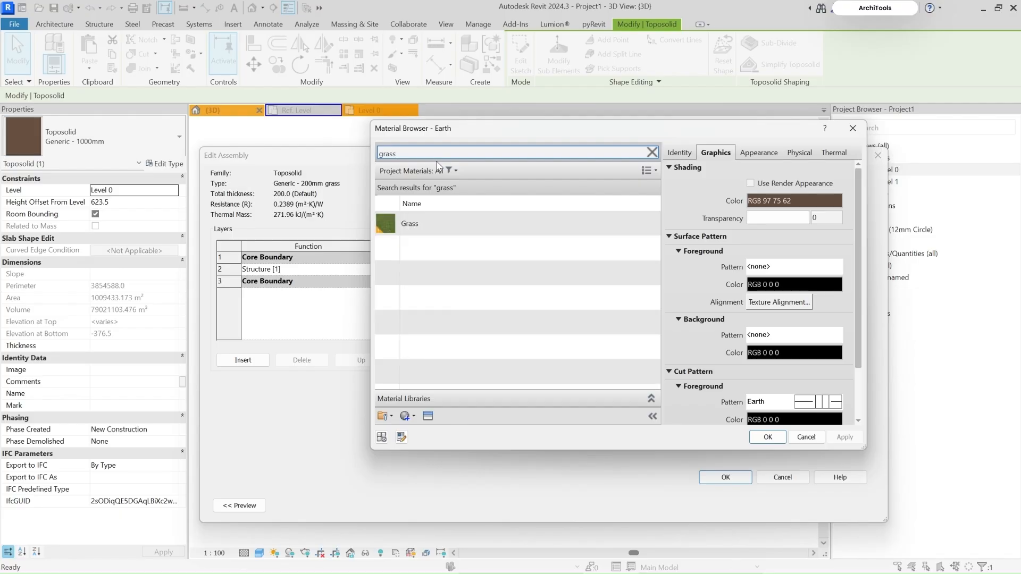
pyautogui.click(768, 438)
pyautogui.click(726, 477)
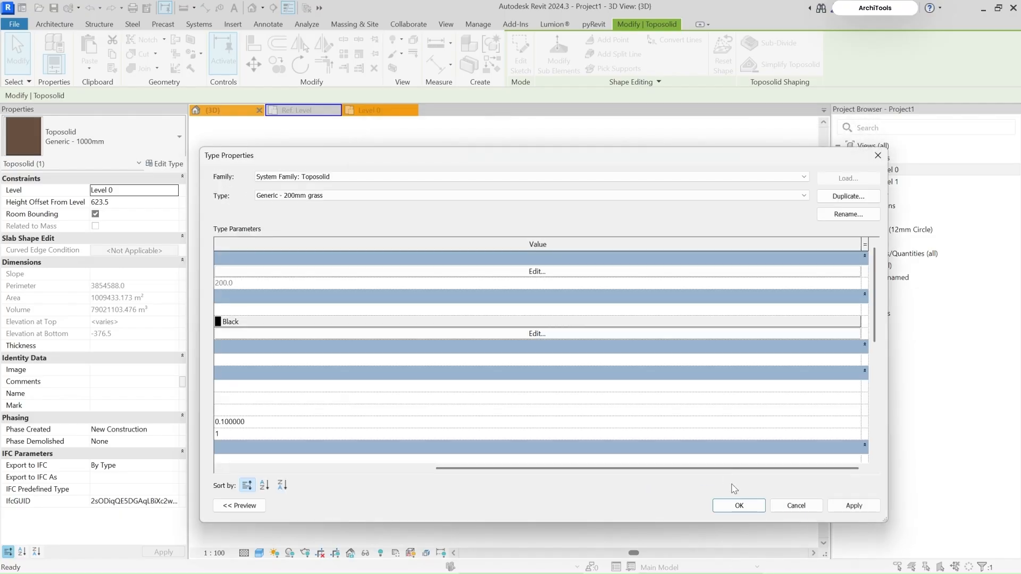
pyautogui.click(739, 505)
pyautogui.press('Escape')
# Inspect the grass toposolid and its buildings from several angles in 3D.
pyautogui.keyDown('shift'); pyautogui.moveTo(713, 468); pyautogui.dragTo(627, 437, button='middle'); pyautogui.keyUp('shift')
pyautogui.click(628, 409)
pyautogui.press('Escape')
pyautogui.keyDown('shift'); pyautogui.moveTo(566, 488); pyautogui.dragTo(672, 443, button='middle'); pyautogui.keyUp('shift')
pyautogui.keyDown('shift'); pyautogui.moveTo(780, 378); pyautogui.dragTo(739, 298, button='middle'); pyautogui.keyUp('shift')
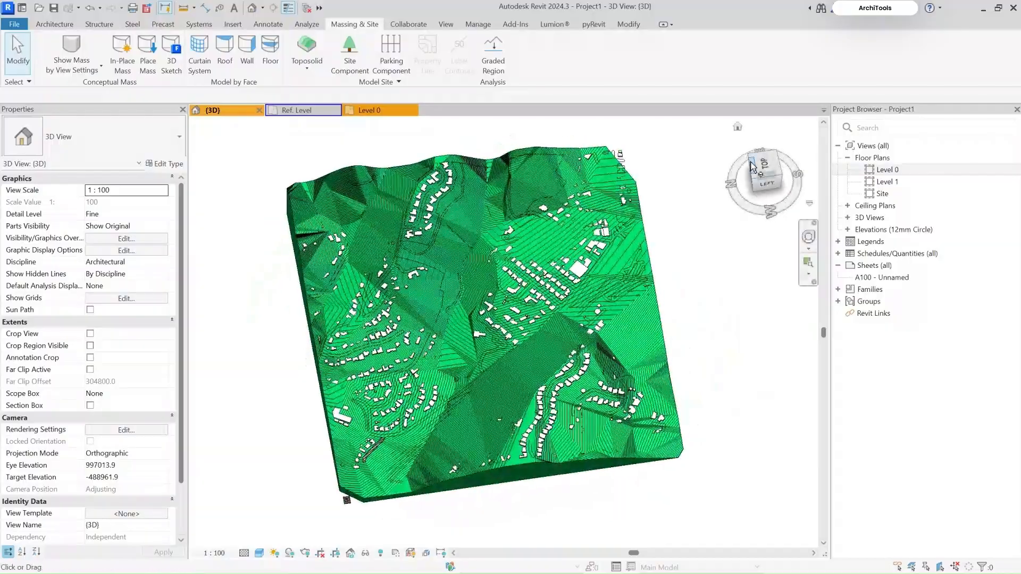
# Examine the contour lines across the grass toposolid, both close up near the buildings and from an overall 3D angle.
pyautogui.click(760, 164)
pyautogui.keyDown('shift'); pyautogui.moveTo(736, 385); pyautogui.dragTo(771, 289, button='middle'); pyautogui.keyUp('shift')
pyautogui.scroll(10, 595, 371)
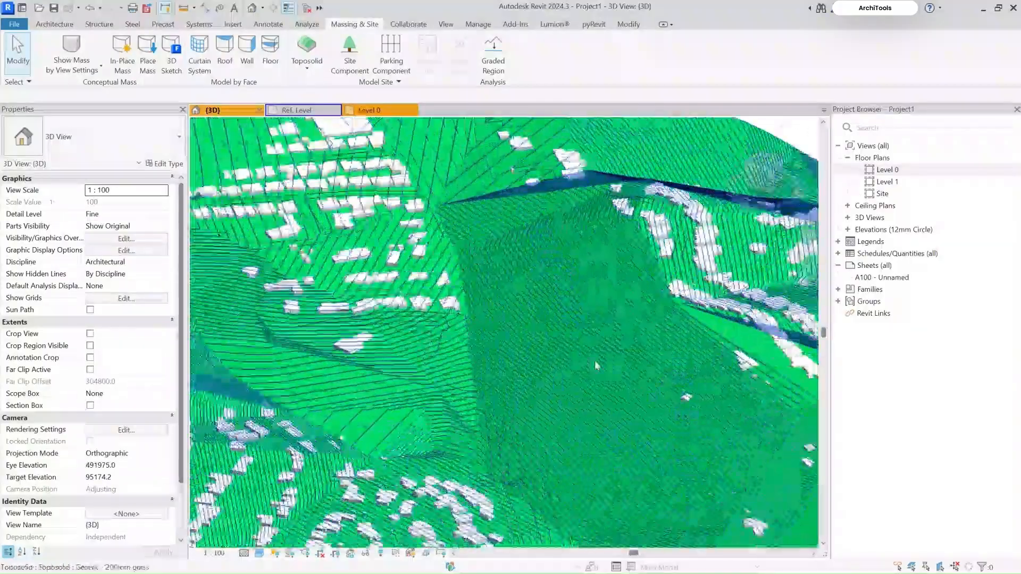
pyautogui.moveTo(595, 371); pyautogui.dragTo(463, 323, button='middle')
pyautogui.scroll(-4, 463, 324)
pyautogui.keyDown('shift'); pyautogui.moveTo(642, 410); pyautogui.dragTo(686, 420, button='middle'); pyautogui.keyUp('shift')
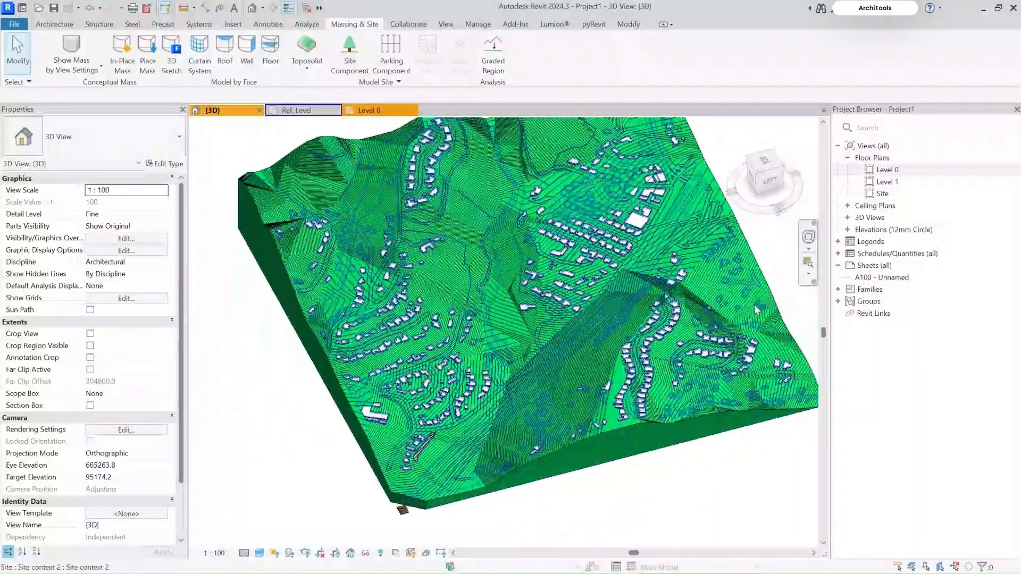
pyautogui.scroll(5, 666, 395)
pyautogui.scroll(2, 666, 395)
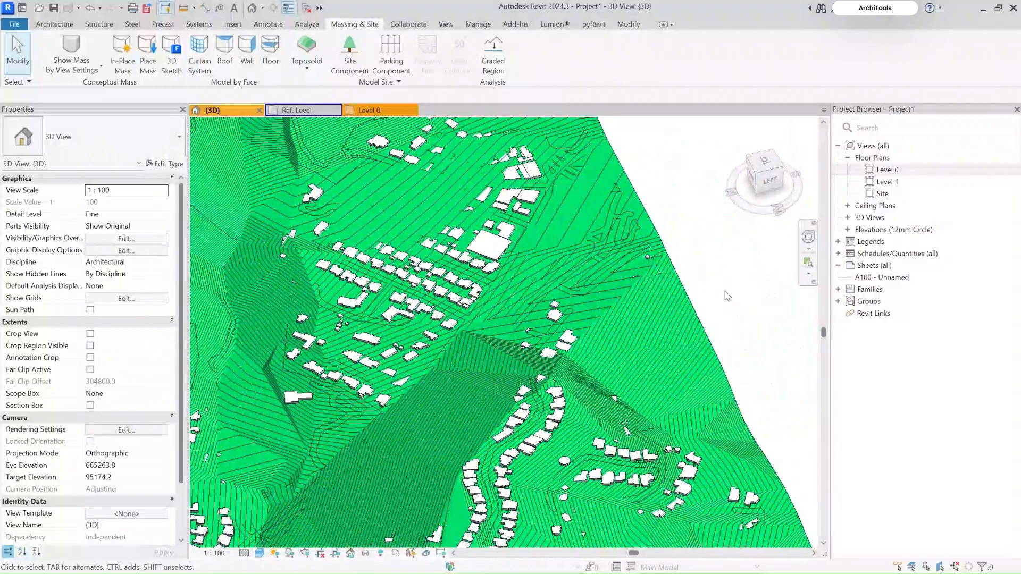
pyautogui.scroll(-6, 732, 288)
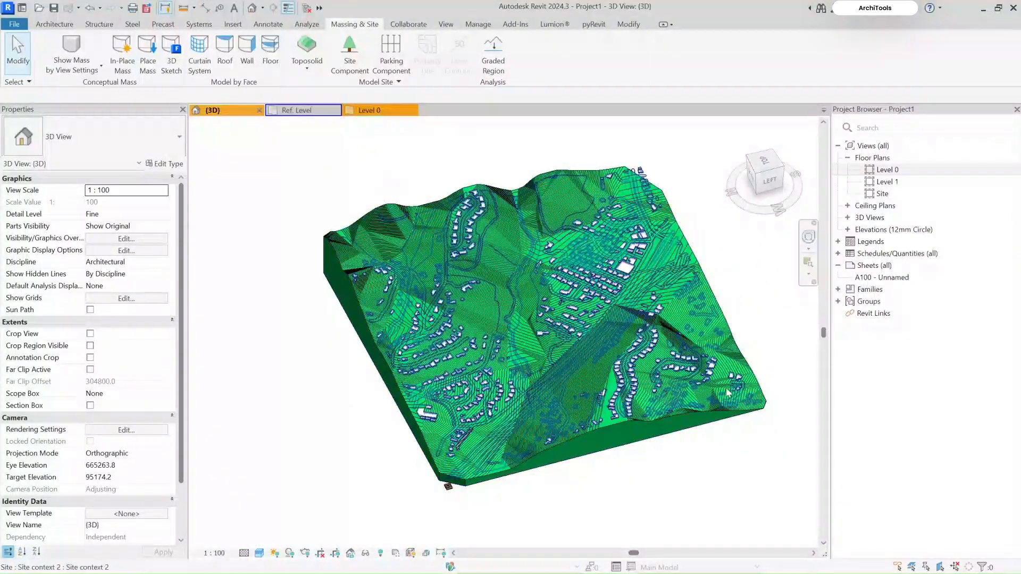
# Set the contour display interval of the Generic - 200mm grass toposolid type to 5000 and apply it.
pyautogui.click(602, 435)
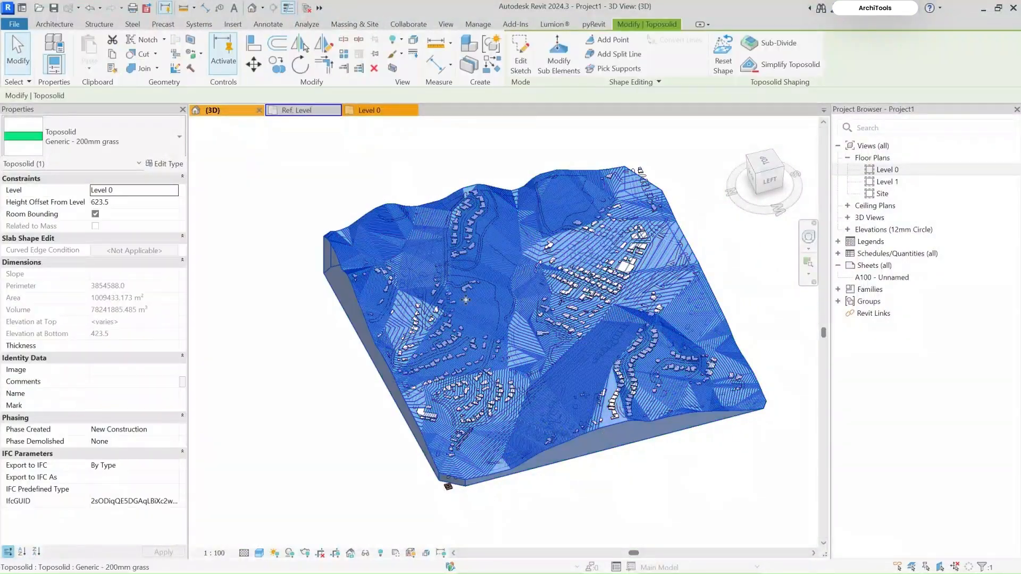
pyautogui.click(165, 163)
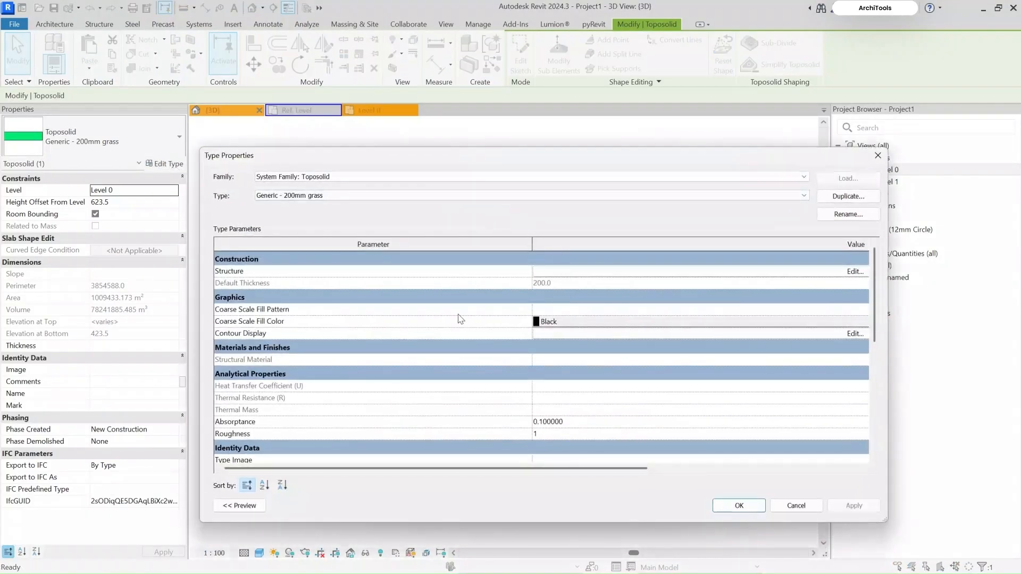
pyautogui.moveTo(223, 339)
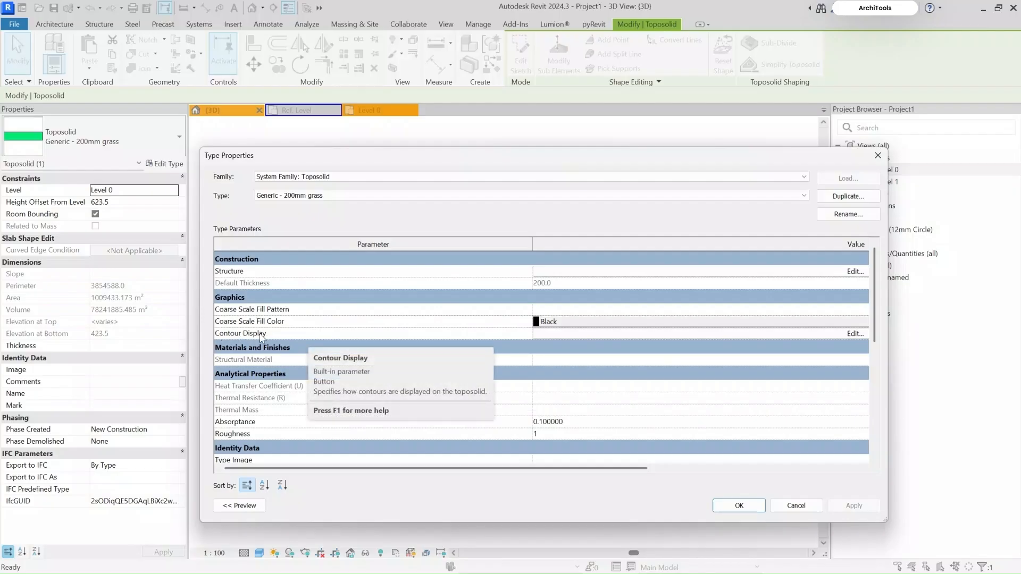
pyautogui.click(857, 334)
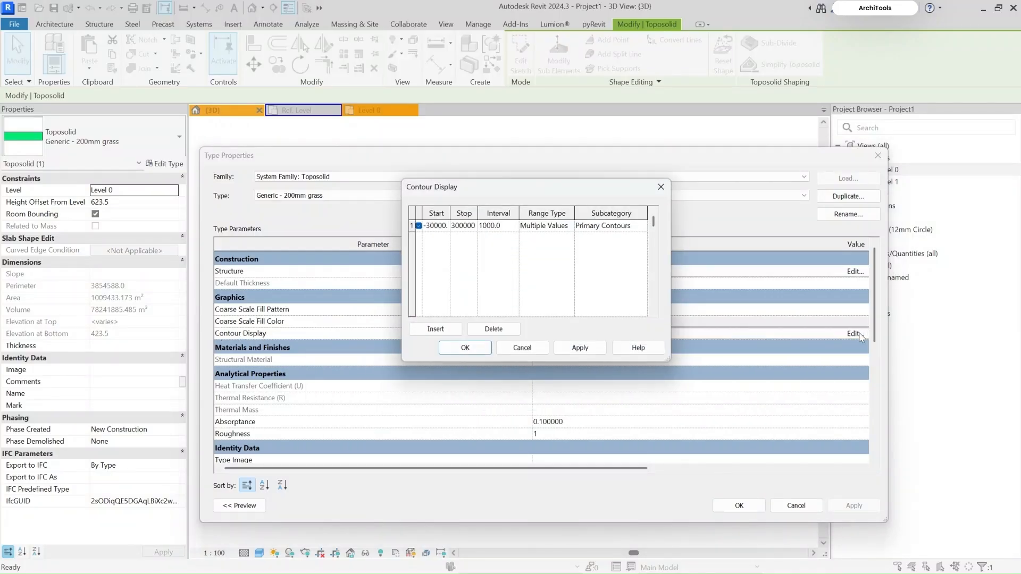
pyautogui.moveTo(547, 196); pyautogui.dragTo(687, 205)
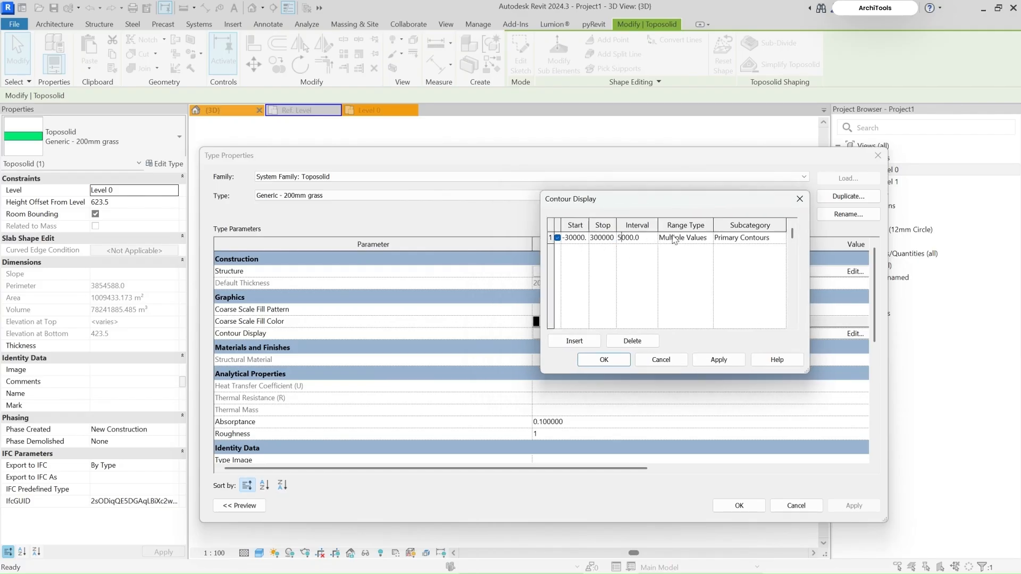
pyautogui.click(604, 360)
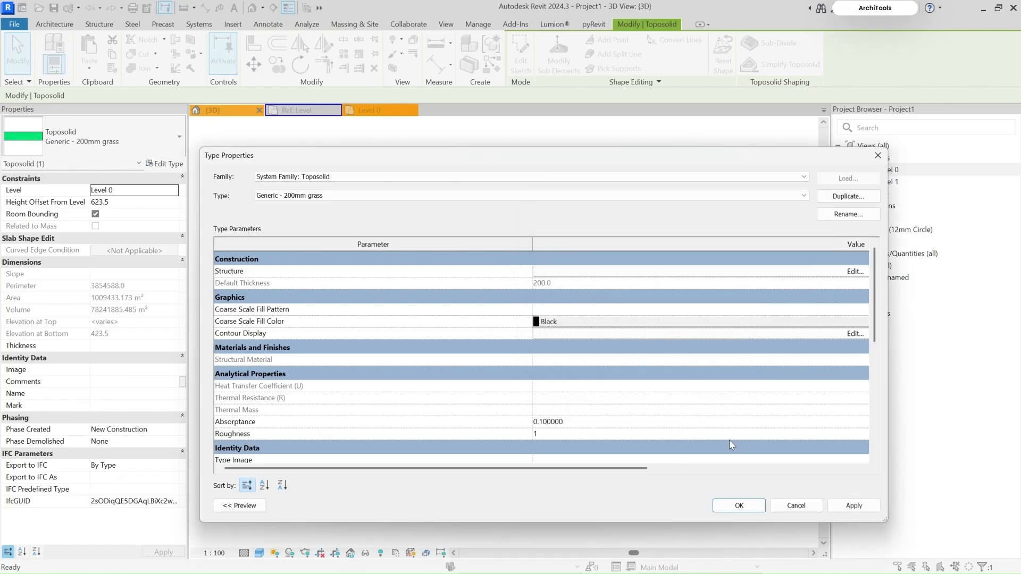
pyautogui.click(739, 506)
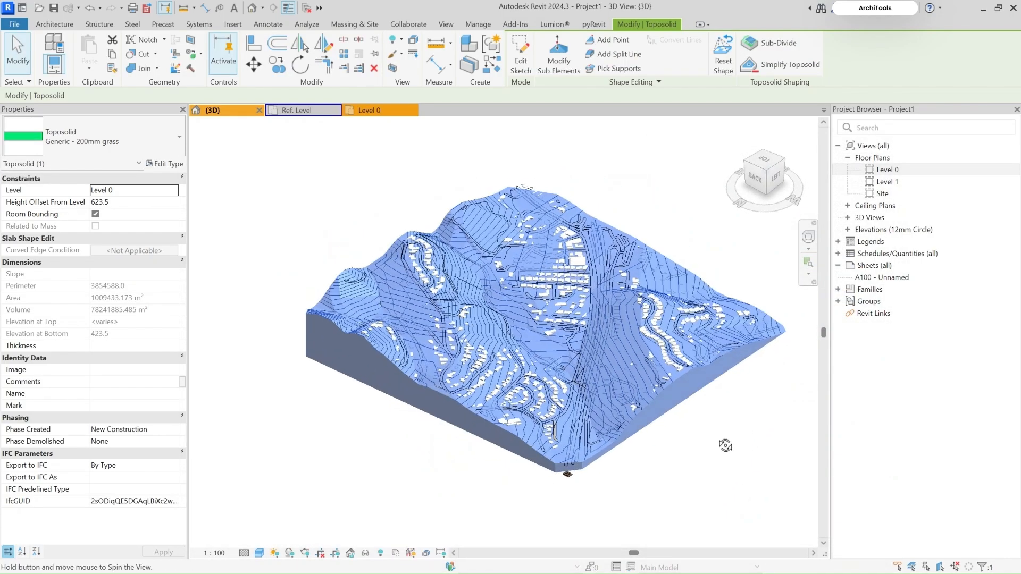
pyautogui.click(719, 416)
pyautogui.moveTo(718, 416)
pyautogui.keyDown('shift'); pyautogui.mouseDown(button='middle')
pyautogui.moveTo(784, 426)
pyautogui.moveTo(809, 401)
pyautogui.moveTo(611, 457)
pyautogui.moveTo(734, 433)
pyautogui.moveTo(785, 390)
pyautogui.moveTo(765, 386)
pyautogui.moveTo(779, 417)
pyautogui.moveTo(658, 416)
pyautogui.moveTo(678, 396)
pyautogui.moveTo(640, 435)
pyautogui.moveTo(654, 480)
pyautogui.moveTo(611, 496)
pyautogui.moveTo(797, 431)
pyautogui.moveTo(746, 400)
pyautogui.moveTo(763, 366)
pyautogui.moveTo(744, 405)
pyautogui.moveTo(730, 407)
pyautogui.mouseUp(button='middle'); pyautogui.keyUp('shift')
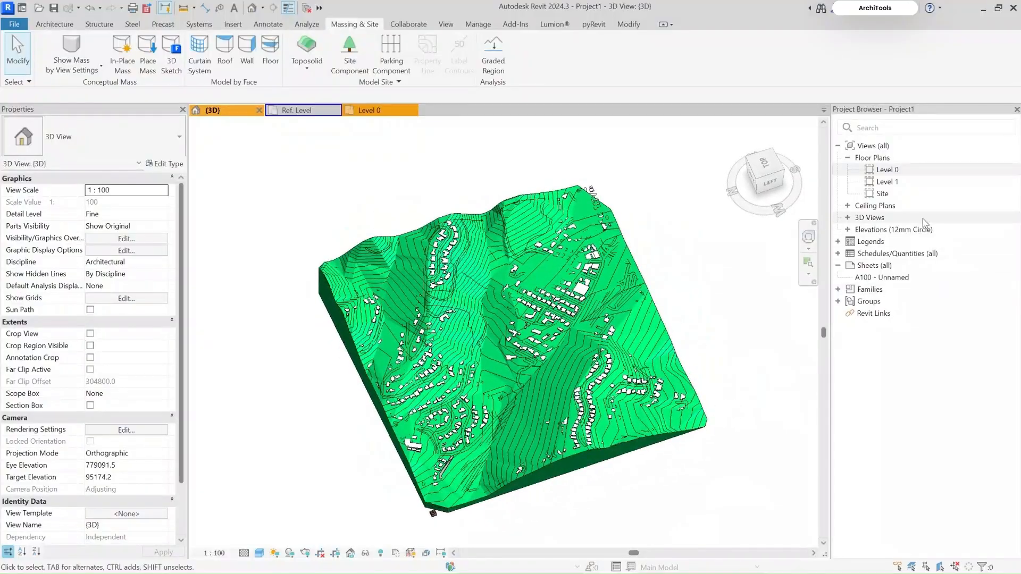
# Open sheet A100 and place the {3D} view on it.
pyautogui.doubleClick(883, 277)
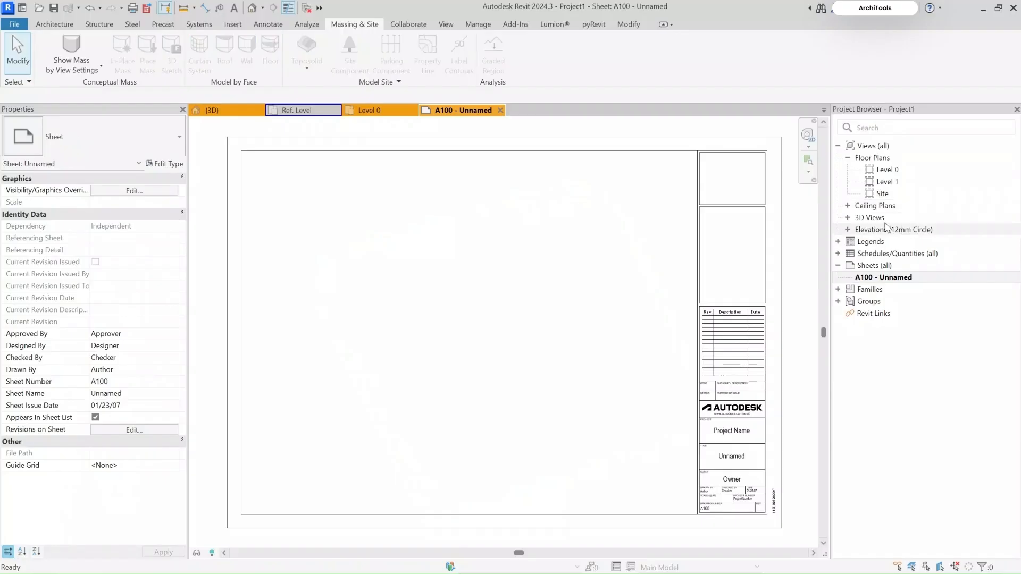
pyautogui.click(887, 218)
pyautogui.doubleClick(887, 219)
pyautogui.moveTo(883, 229); pyautogui.dragTo(436, 299)
pyautogui.click(436, 298)
pyautogui.scroll(2, 456, 362)
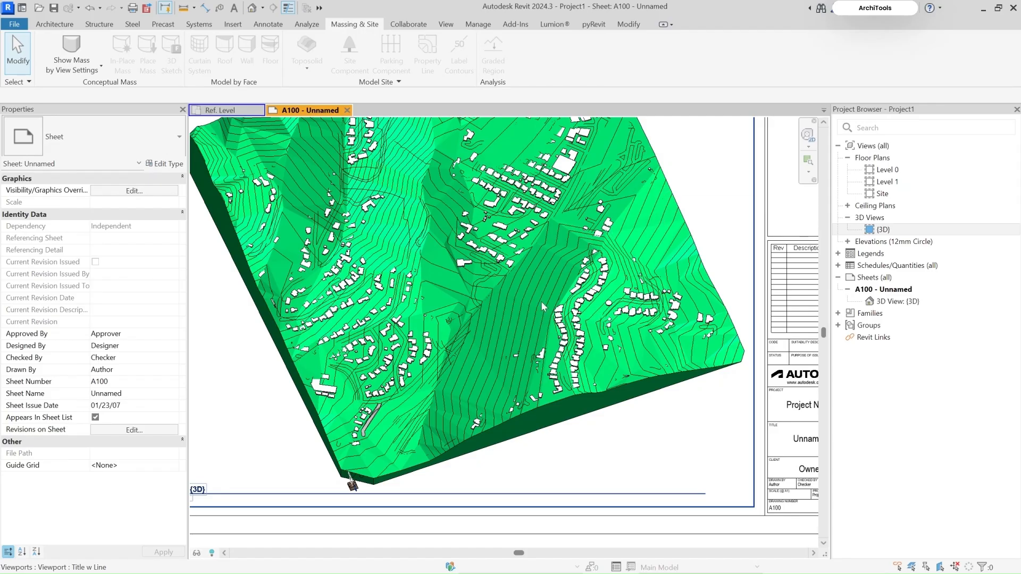
pyautogui.scroll(-3, 653, 198)
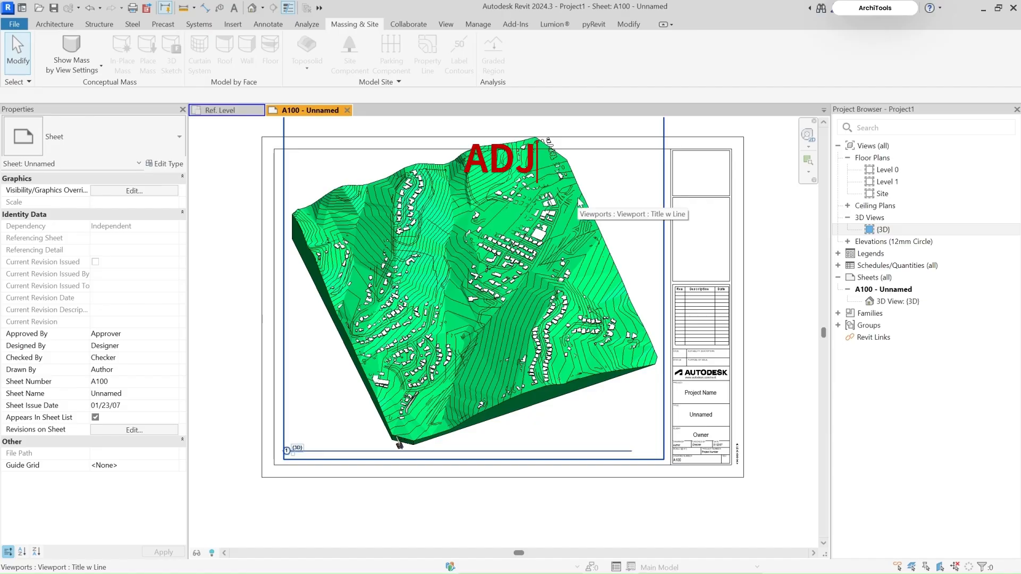
# Activate the 3D viewport on the sheet and show the Toposolid subcategories in its visibility/graphic overrides.
pyautogui.doubleClick(512, 320)
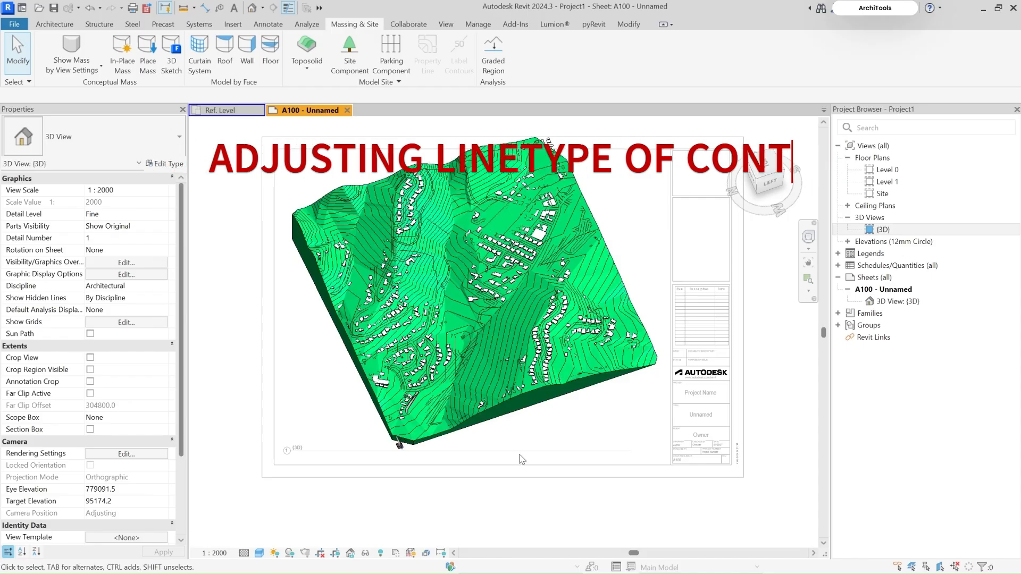
pyautogui.press('v')
pyautogui.press('v')
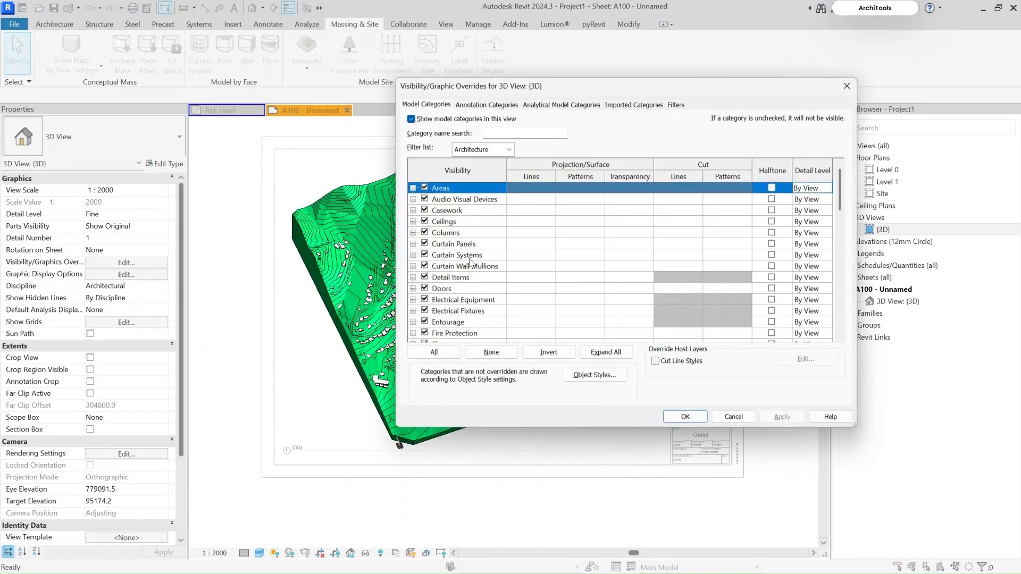
pyautogui.click(469, 255)
pyautogui.press('t')
pyautogui.scroll(-2, 470, 260)
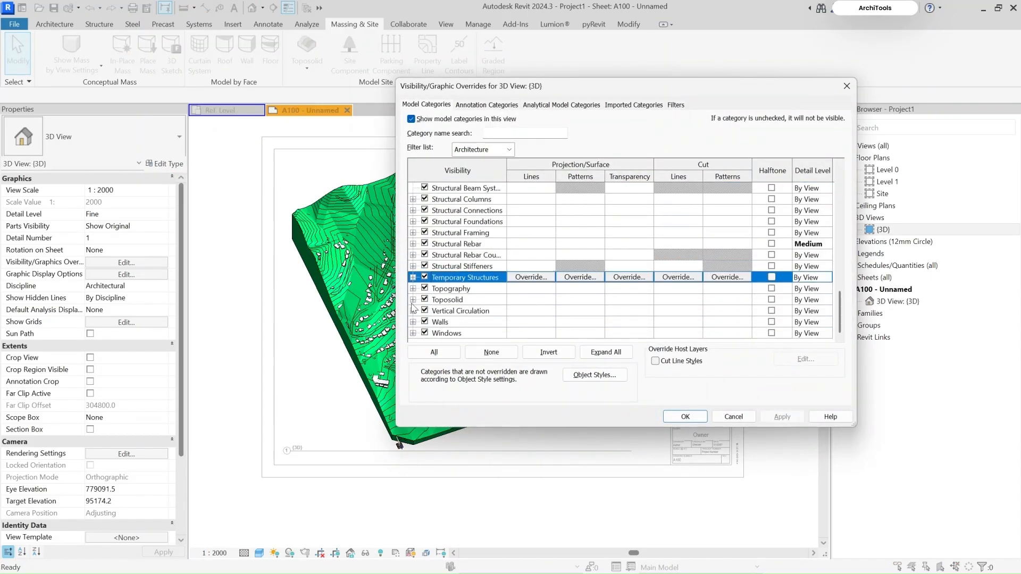
pyautogui.click(412, 300)
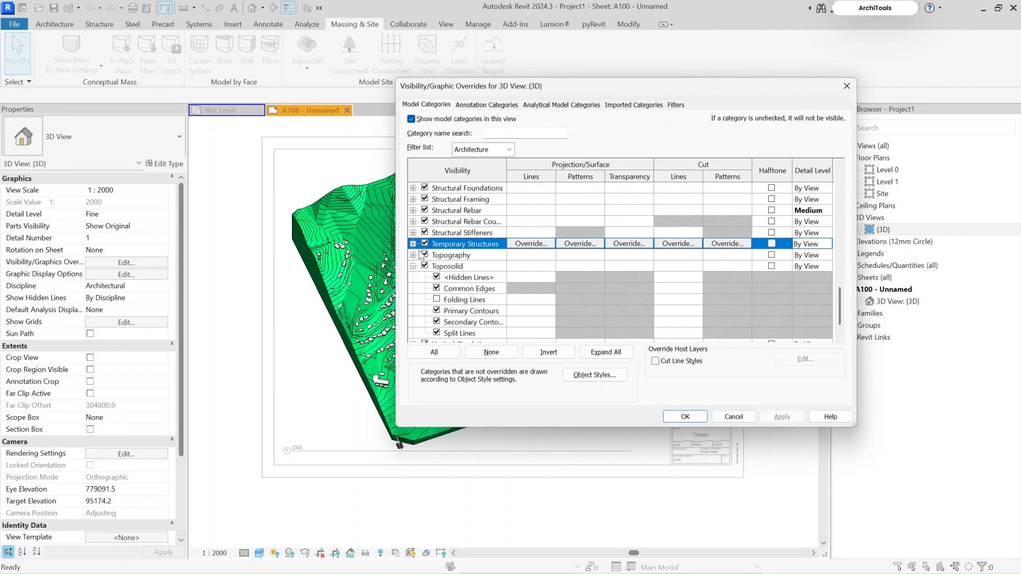
pyautogui.scroll(-2, 481, 285)
# Override the Toposolid Primary Contours projection lines with the Dot pattern and grey RGB 128-128-128.
pyautogui.click(478, 300)
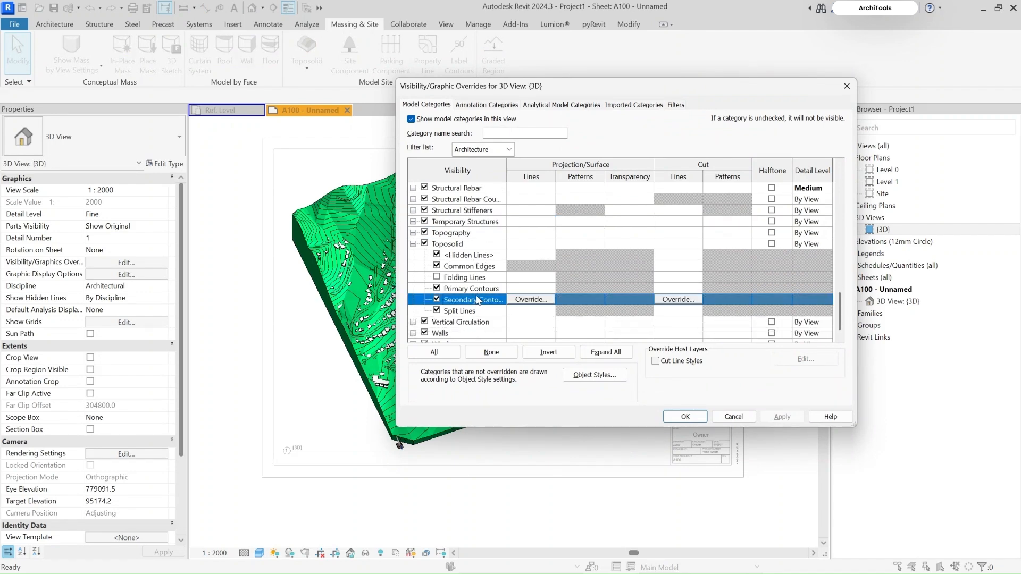
pyautogui.click(494, 289)
pyautogui.click(529, 289)
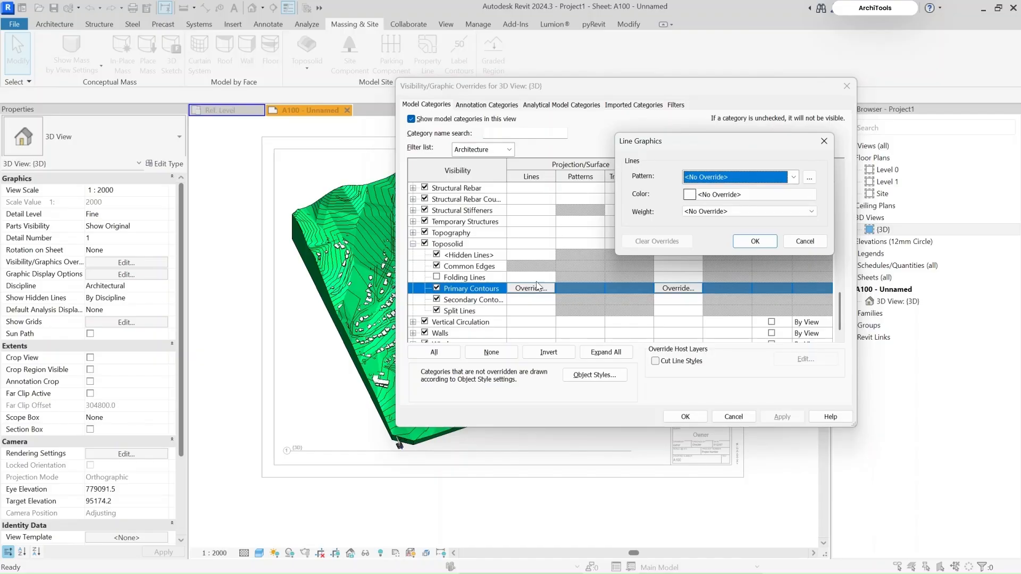
pyautogui.click(738, 182)
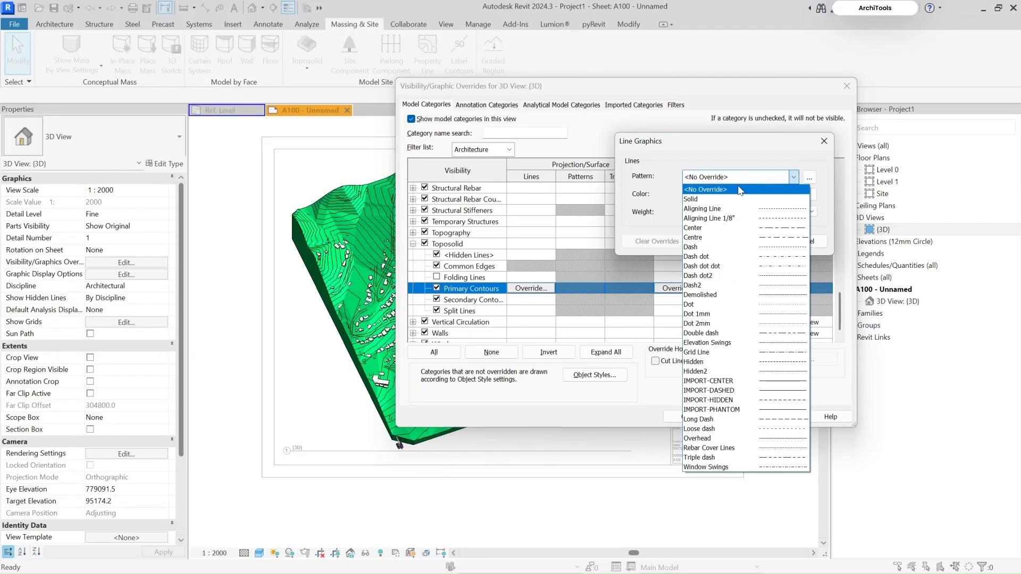
pyautogui.click(734, 308)
pyautogui.click(733, 196)
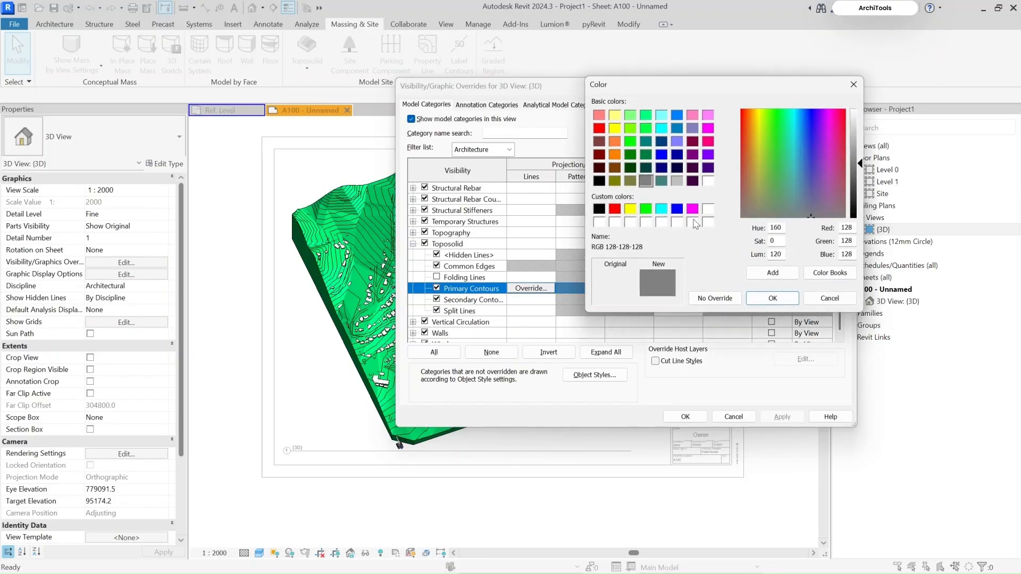
pyautogui.click(771, 298)
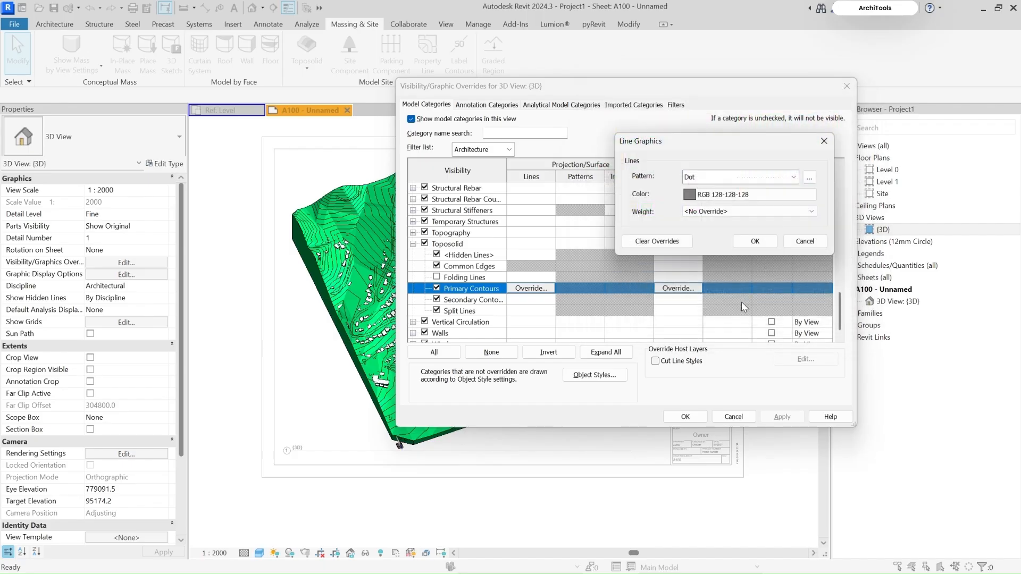
pyautogui.click(754, 243)
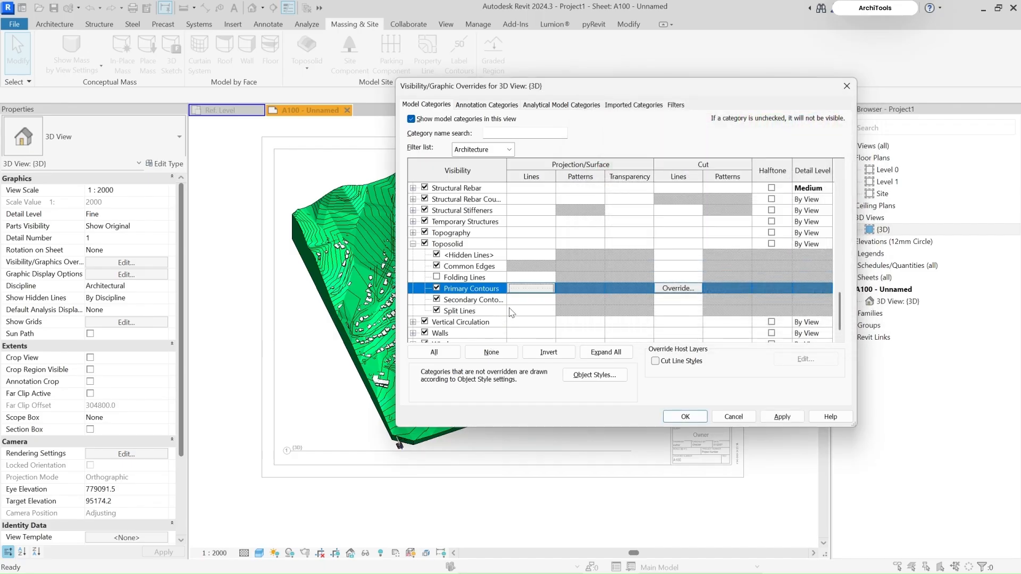
# Override the Secondary Contours projection lines with the Dot pattern and grey RGB 128-128-128, and apply the view overrides.
pyautogui.click(527, 300)
pyautogui.click(532, 300)
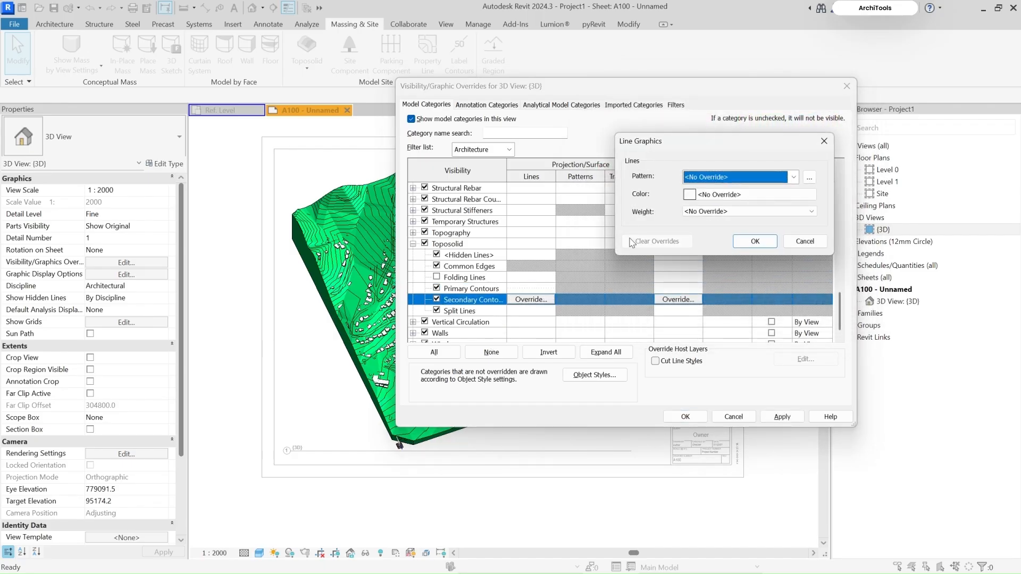
pyautogui.click(719, 177)
pyautogui.click(714, 309)
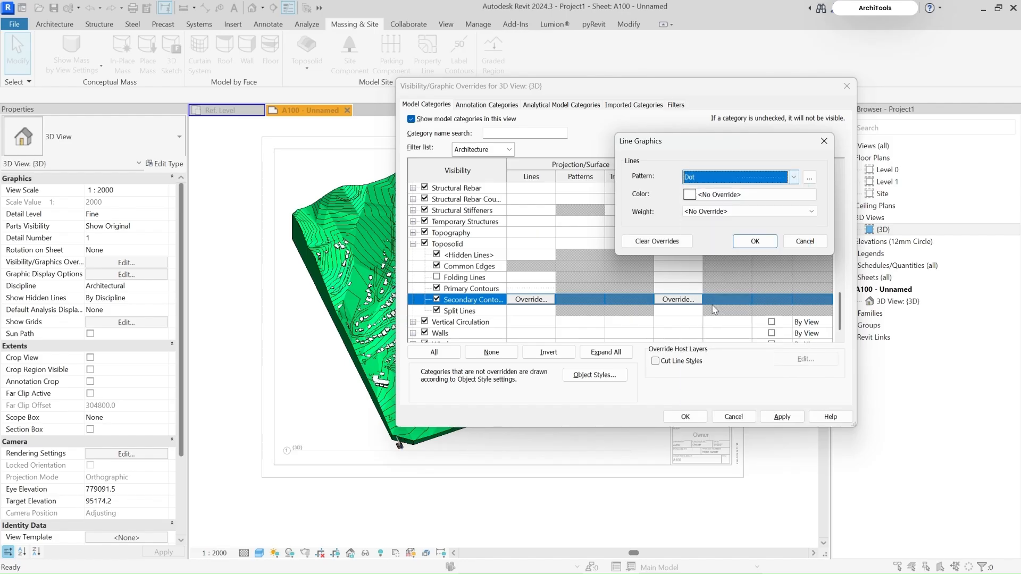
pyautogui.click(707, 195)
pyautogui.click(646, 182)
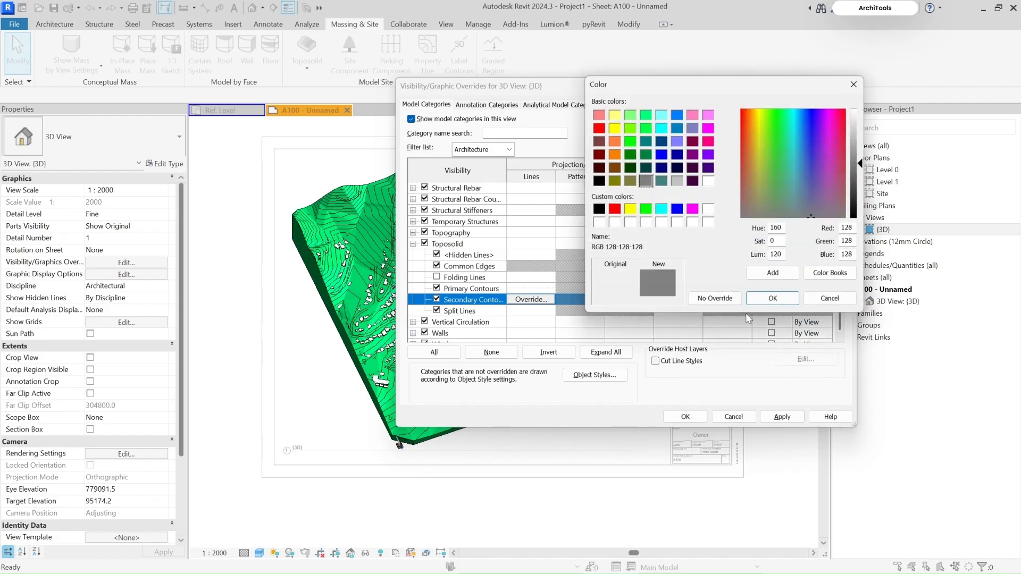
pyautogui.click(772, 298)
pyautogui.click(755, 240)
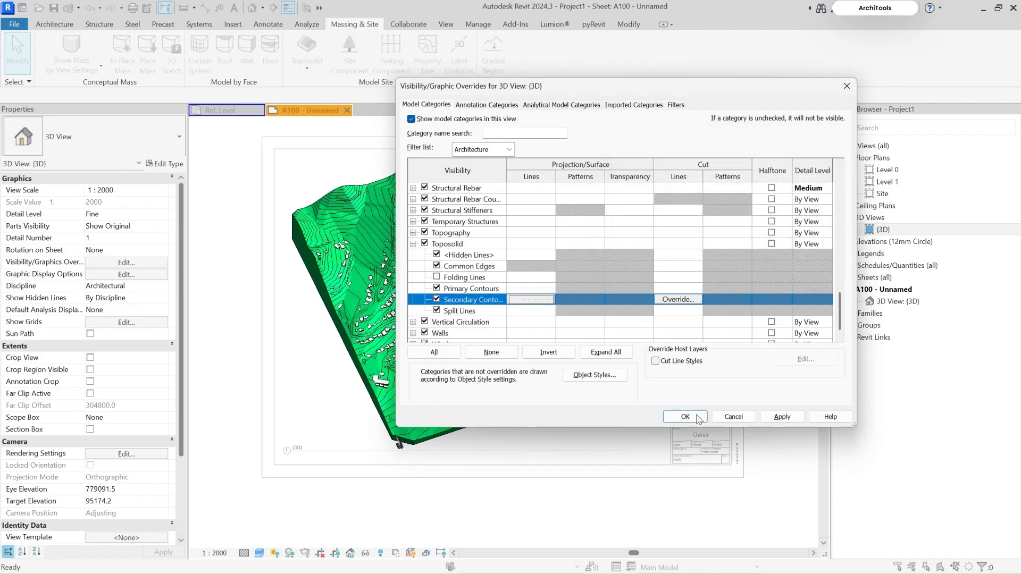
pyautogui.click(686, 416)
# Examine the restyled contour lines in the viewport, then deactivate it and check them on the sheet.
pyautogui.scroll(5, 664, 385)
pyautogui.scroll(-6, 664, 384)
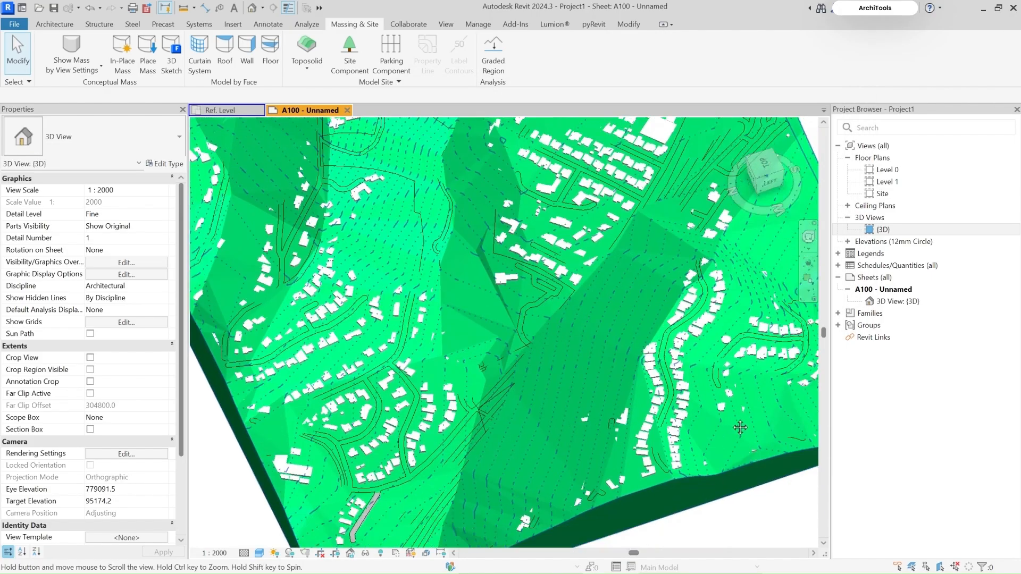
pyautogui.doubleClick(712, 300)
pyautogui.scroll(3, 712, 299)
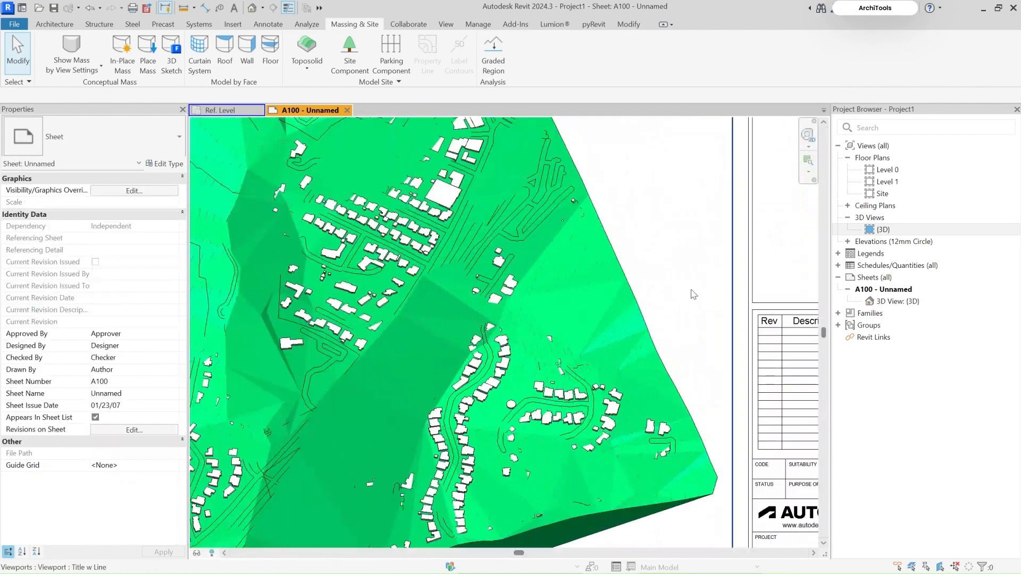
pyautogui.scroll(-4, 589, 313)
pyautogui.scroll(2, 519, 274)
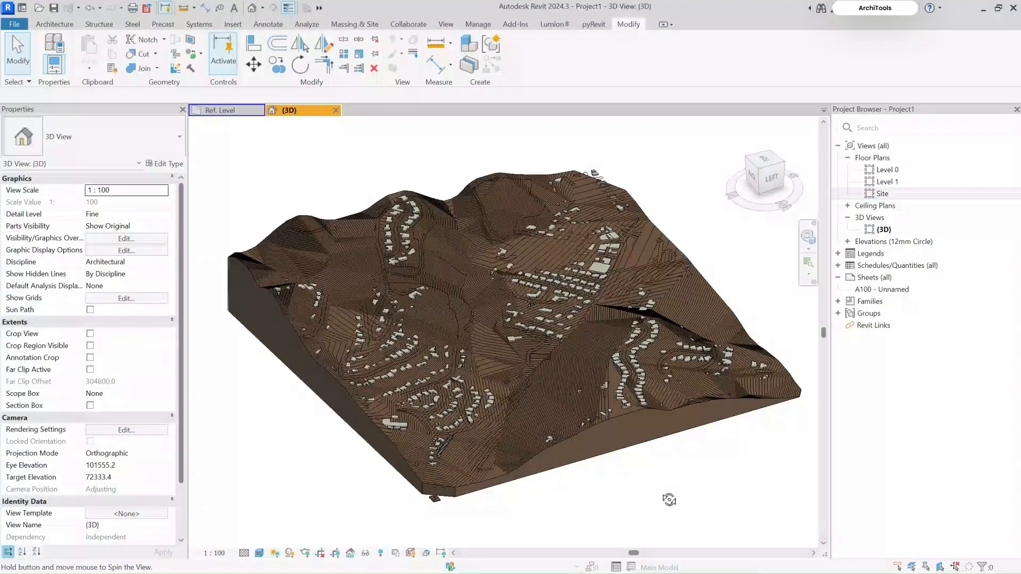
# Change the brown Generic - 1000mm toposolid to the type with a green top layer over brown soil.
pyautogui.moveTo(672, 496); pyautogui.dragTo(704, 488, button='middle')
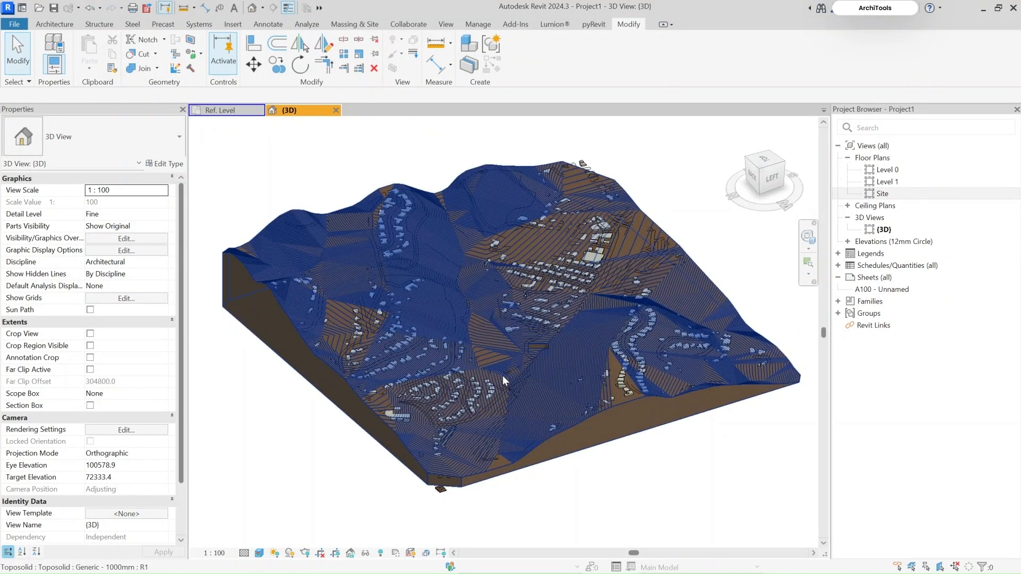
pyautogui.click(601, 445)
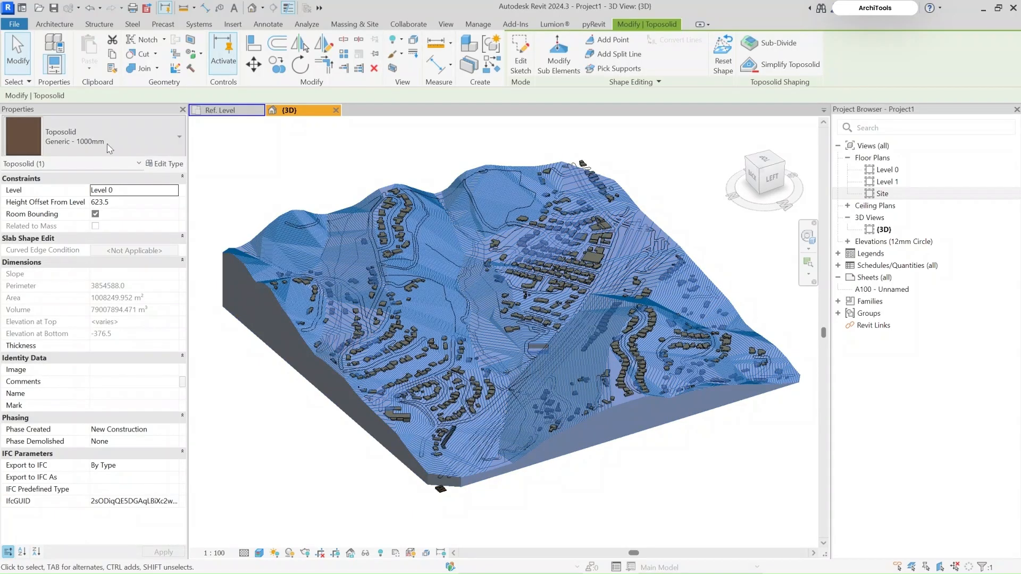
pyautogui.click(107, 137)
pyautogui.click(97, 243)
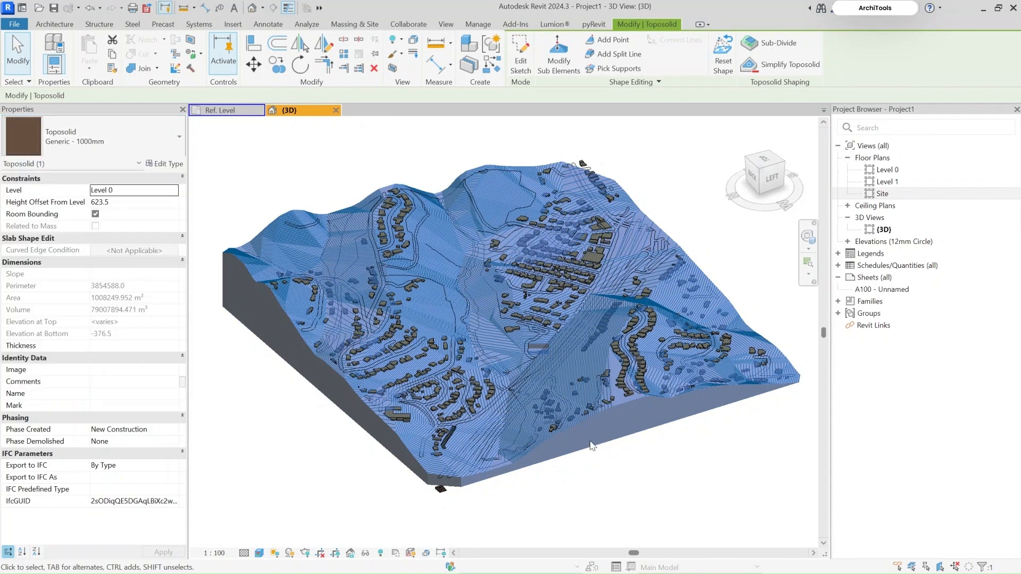
pyautogui.click(633, 480)
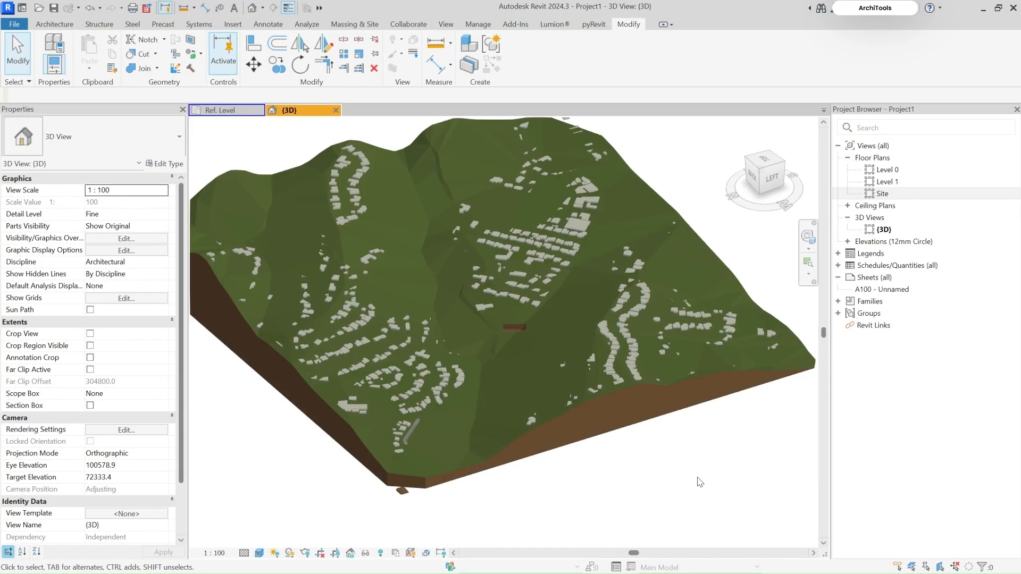
pyautogui.keyDown('shift'); pyautogui.moveTo(699, 482); pyautogui.dragTo(720, 464, button='middle'); pyautogui.keyUp('shift')
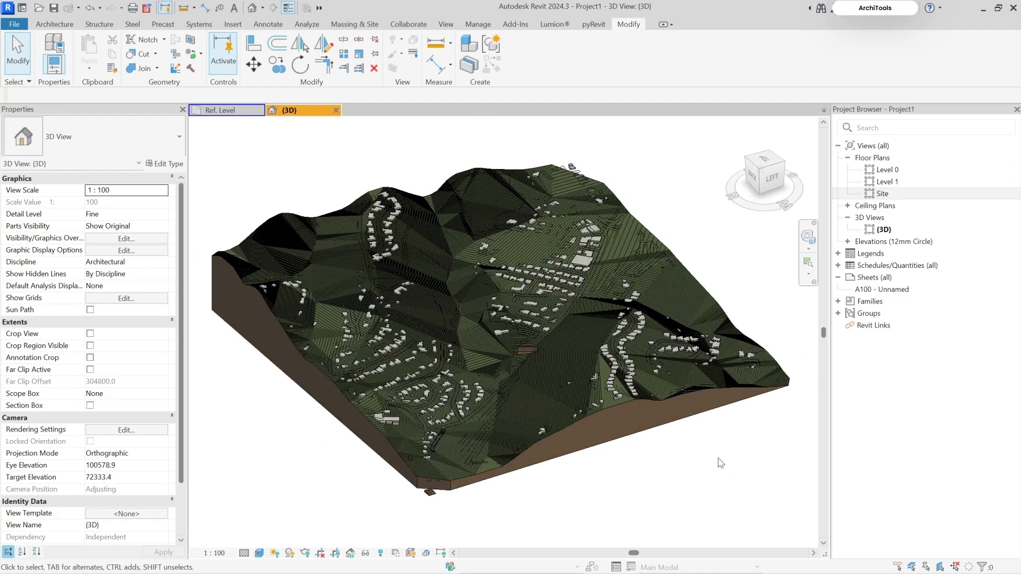